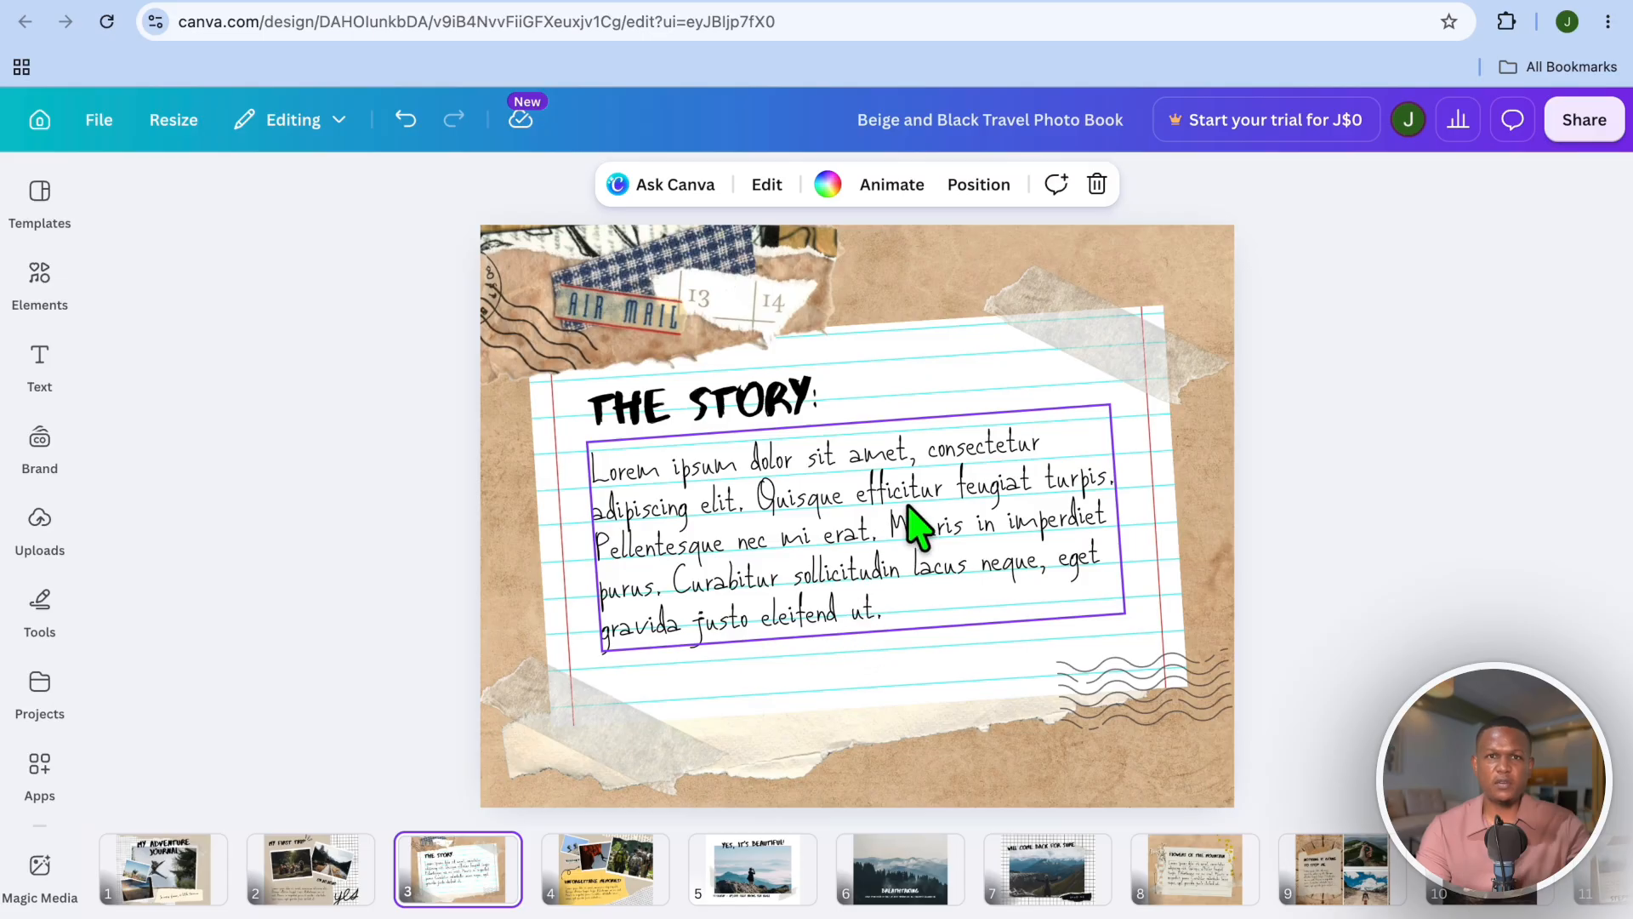
Step: Browse the template results for "photo journal" to find a suitable journal design
{"action": "left_click", "coordinate": [500, 2]}
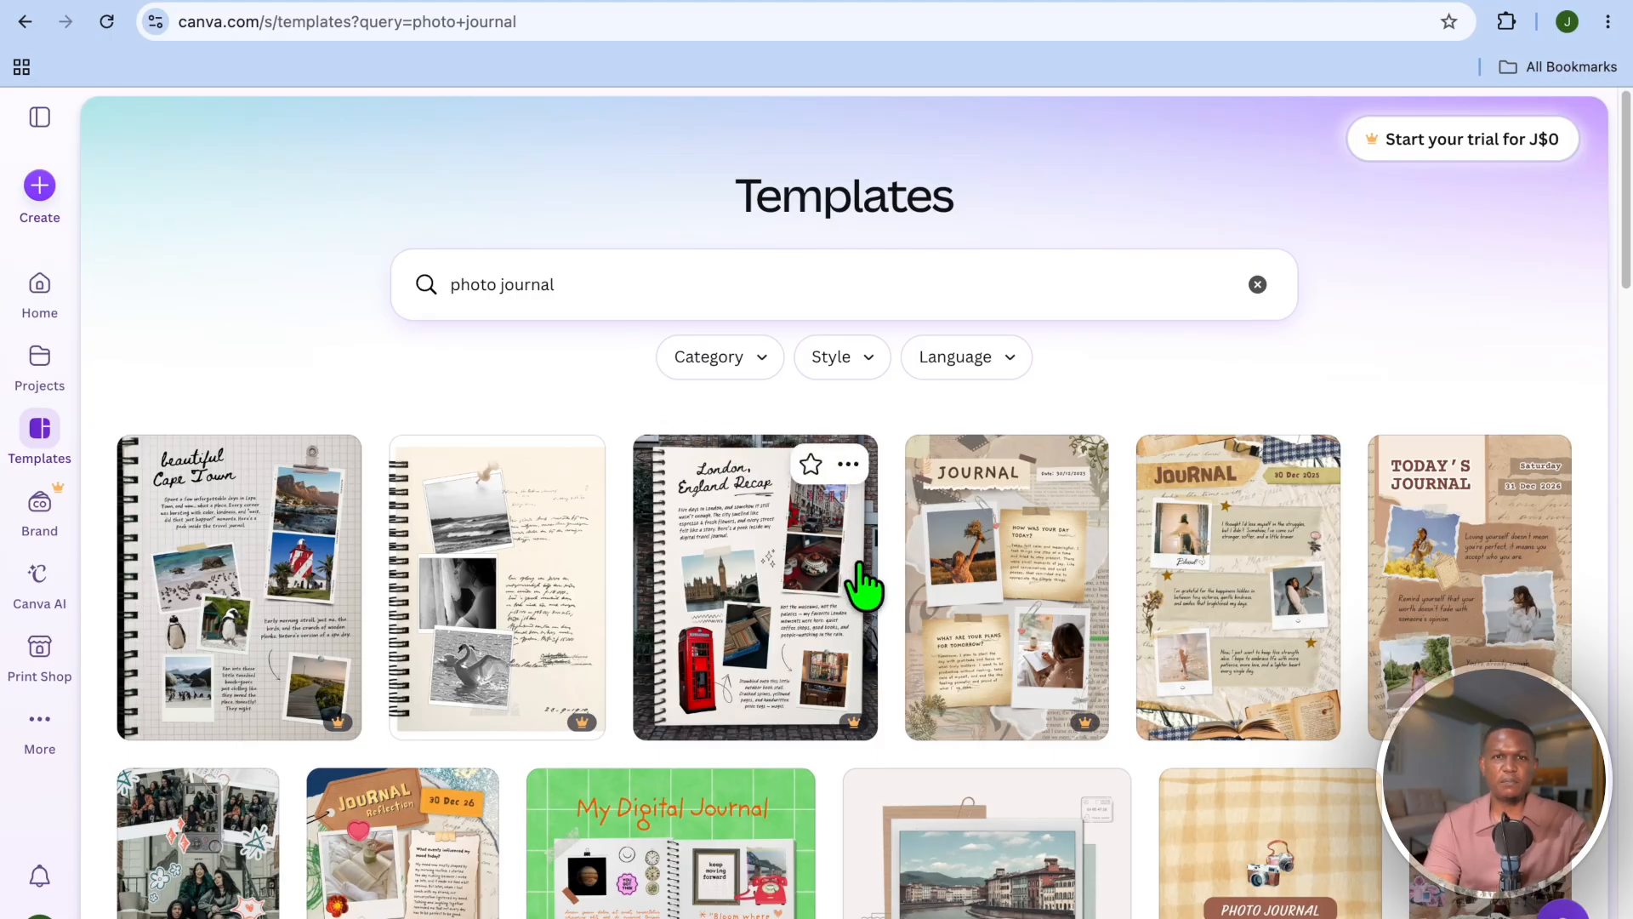
{"action": "scroll", "coordinate": [863, 587], "scroll_direction": "down", "scroll_amount": 1}
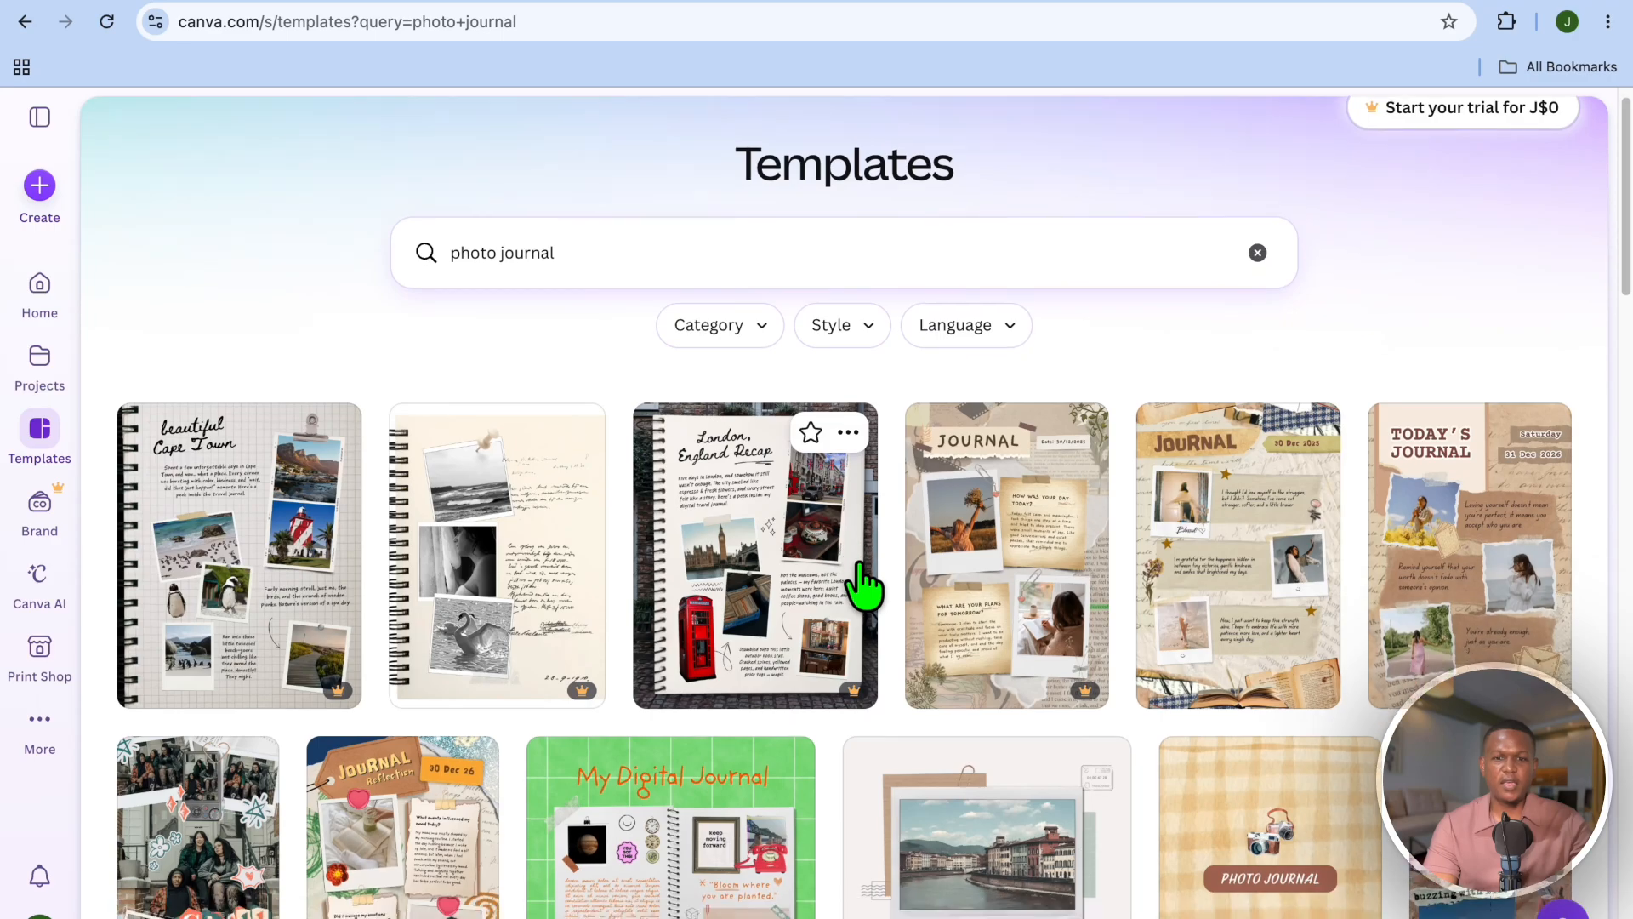
{"action": "scroll", "coordinate": [863, 587], "scroll_direction": "down", "scroll_amount": 2}
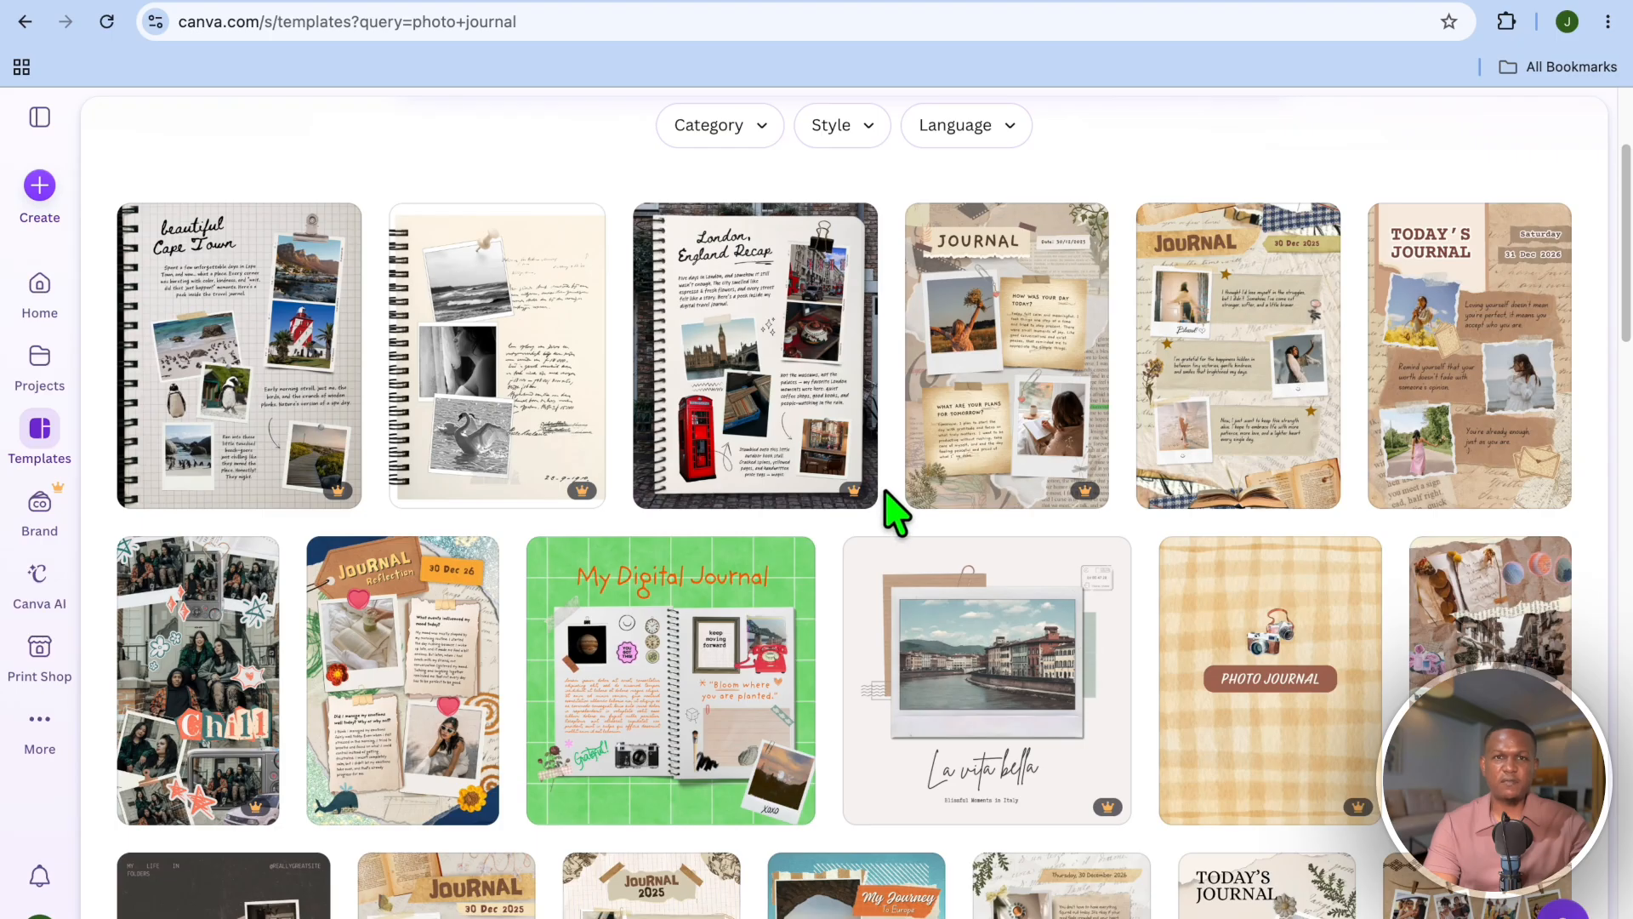
{"action": "scroll", "coordinate": [886, 492], "scroll_direction": "down", "scroll_amount": 1}
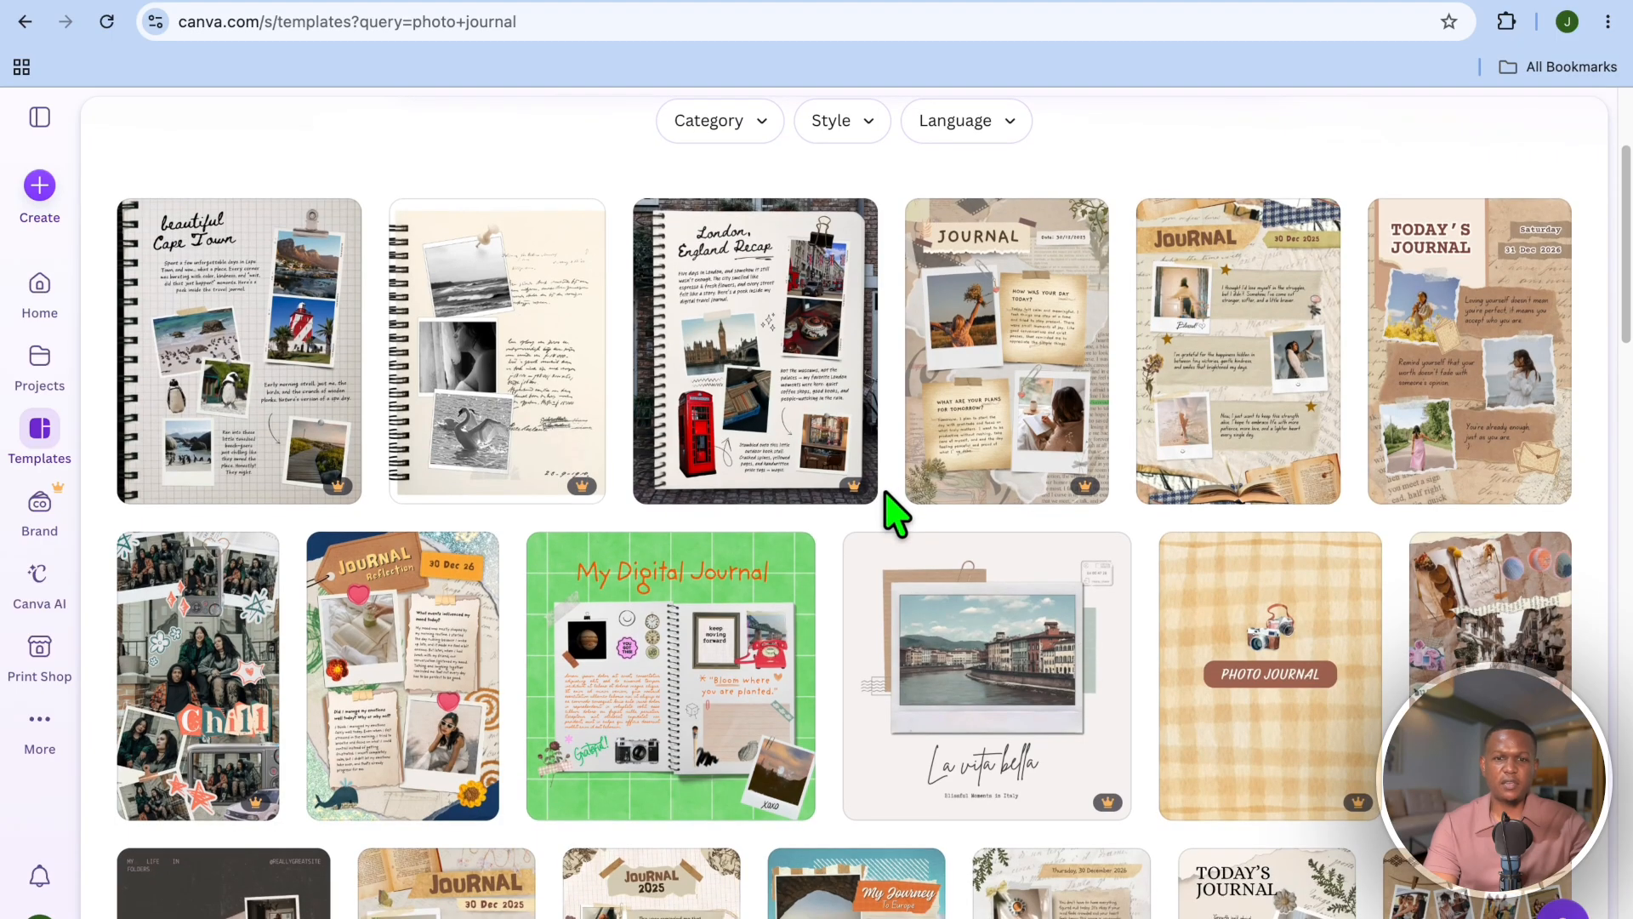
{"action": "scroll", "coordinate": [891, 511], "scroll_direction": "down", "scroll_amount": 3}
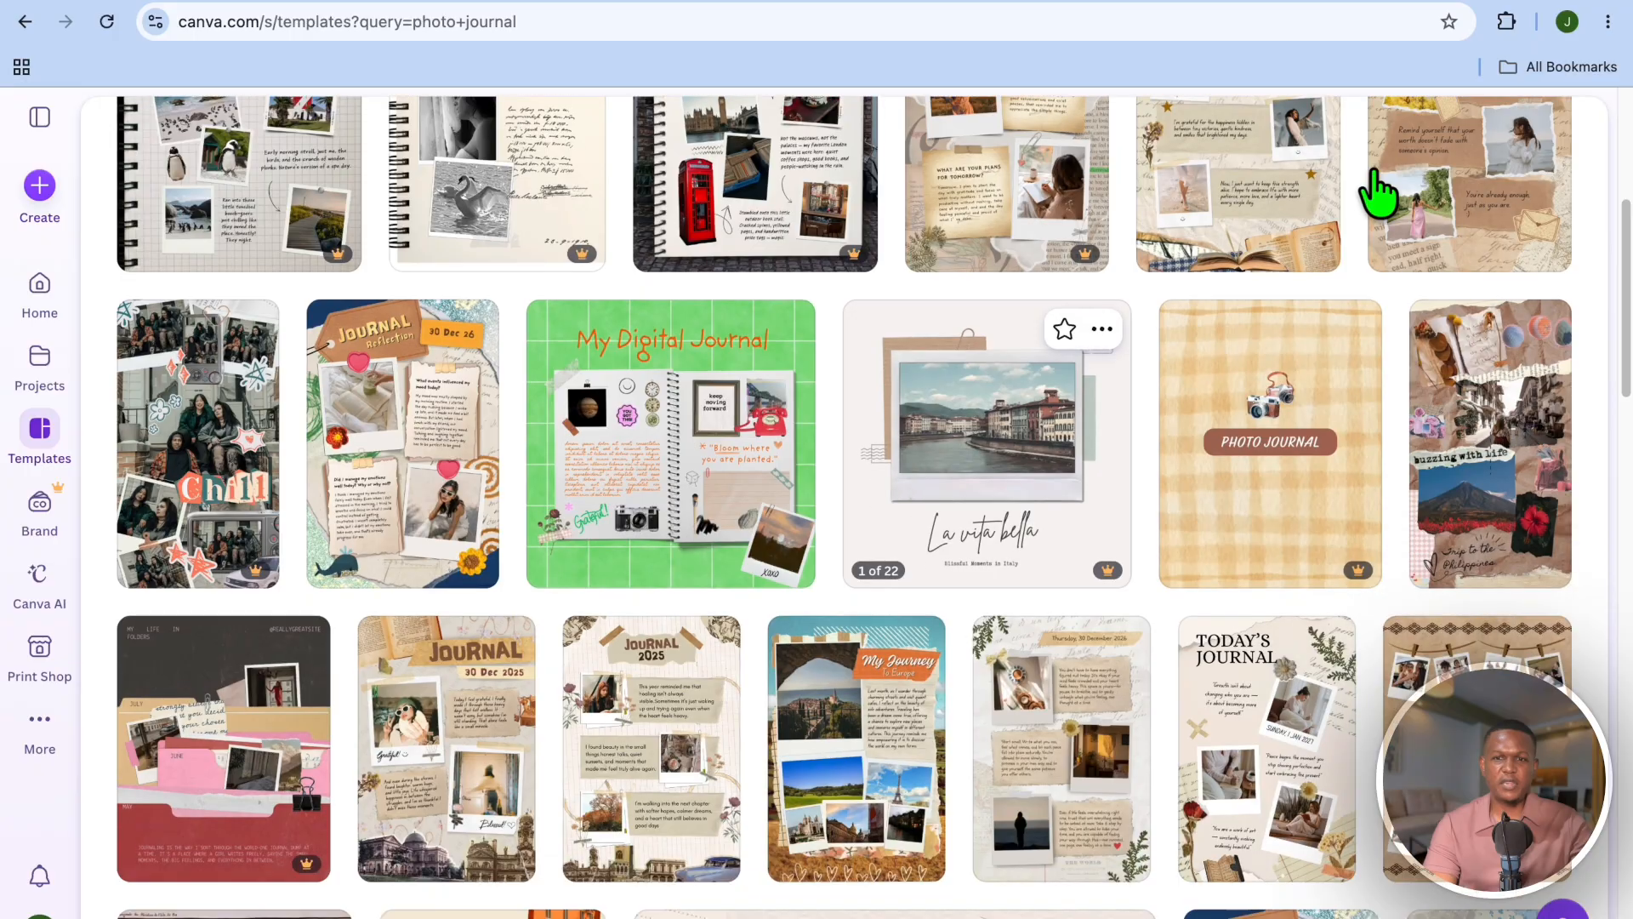
{"action": "scroll", "coordinate": [1242, 359], "scroll_direction": "down", "scroll_amount": 1}
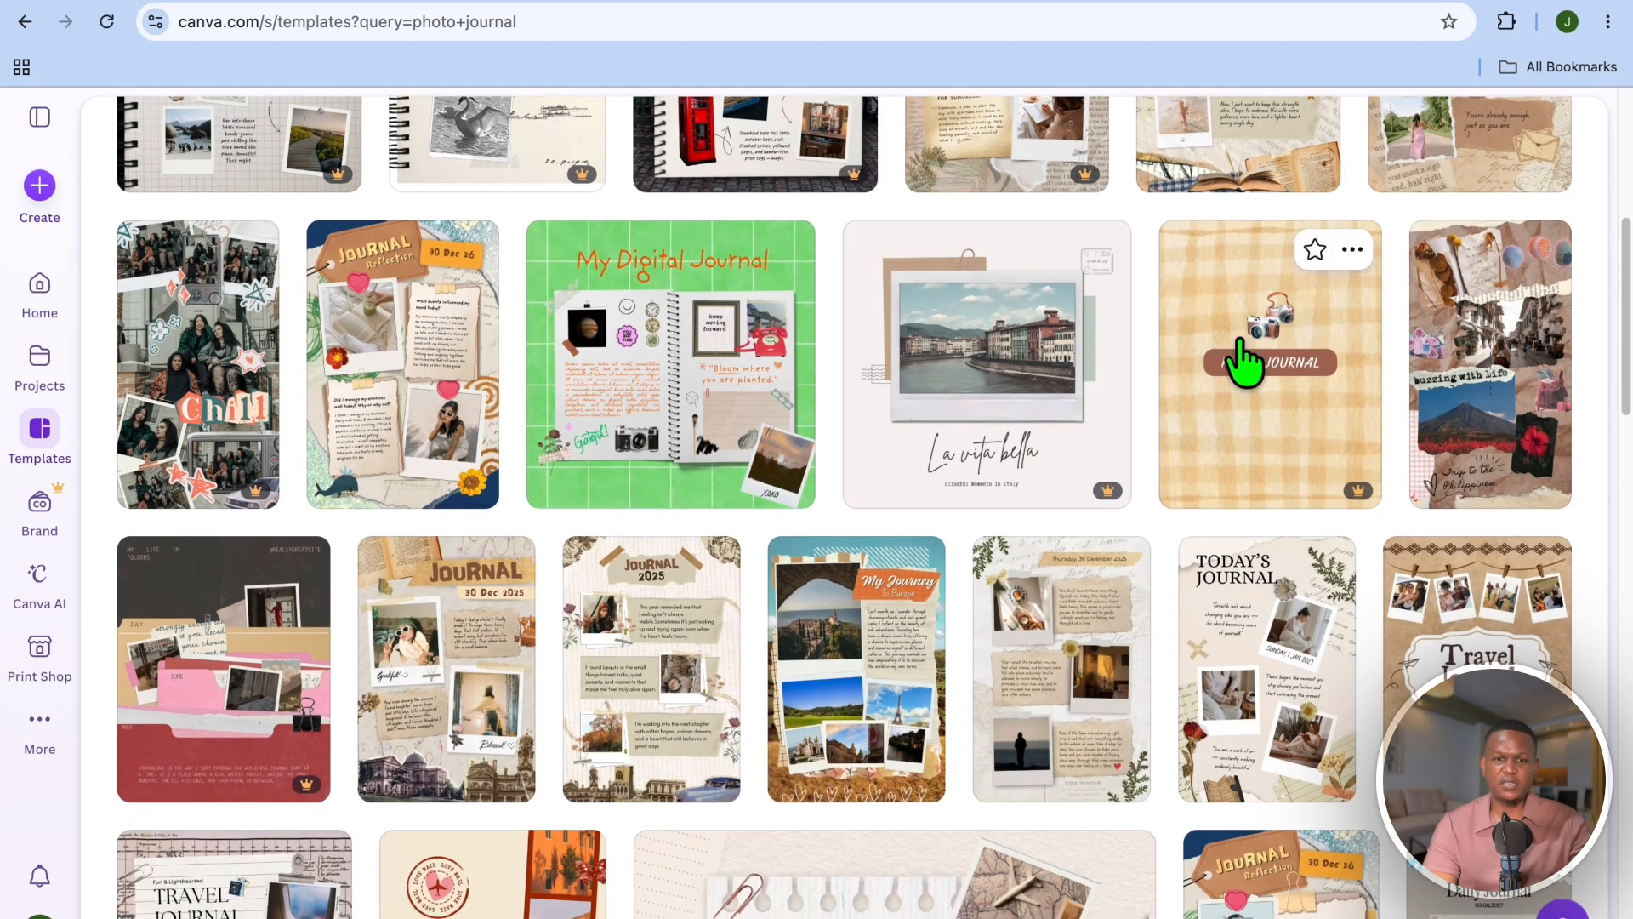
{"action": "scroll", "coordinate": [1242, 359], "scroll_direction": "down", "scroll_amount": 4}
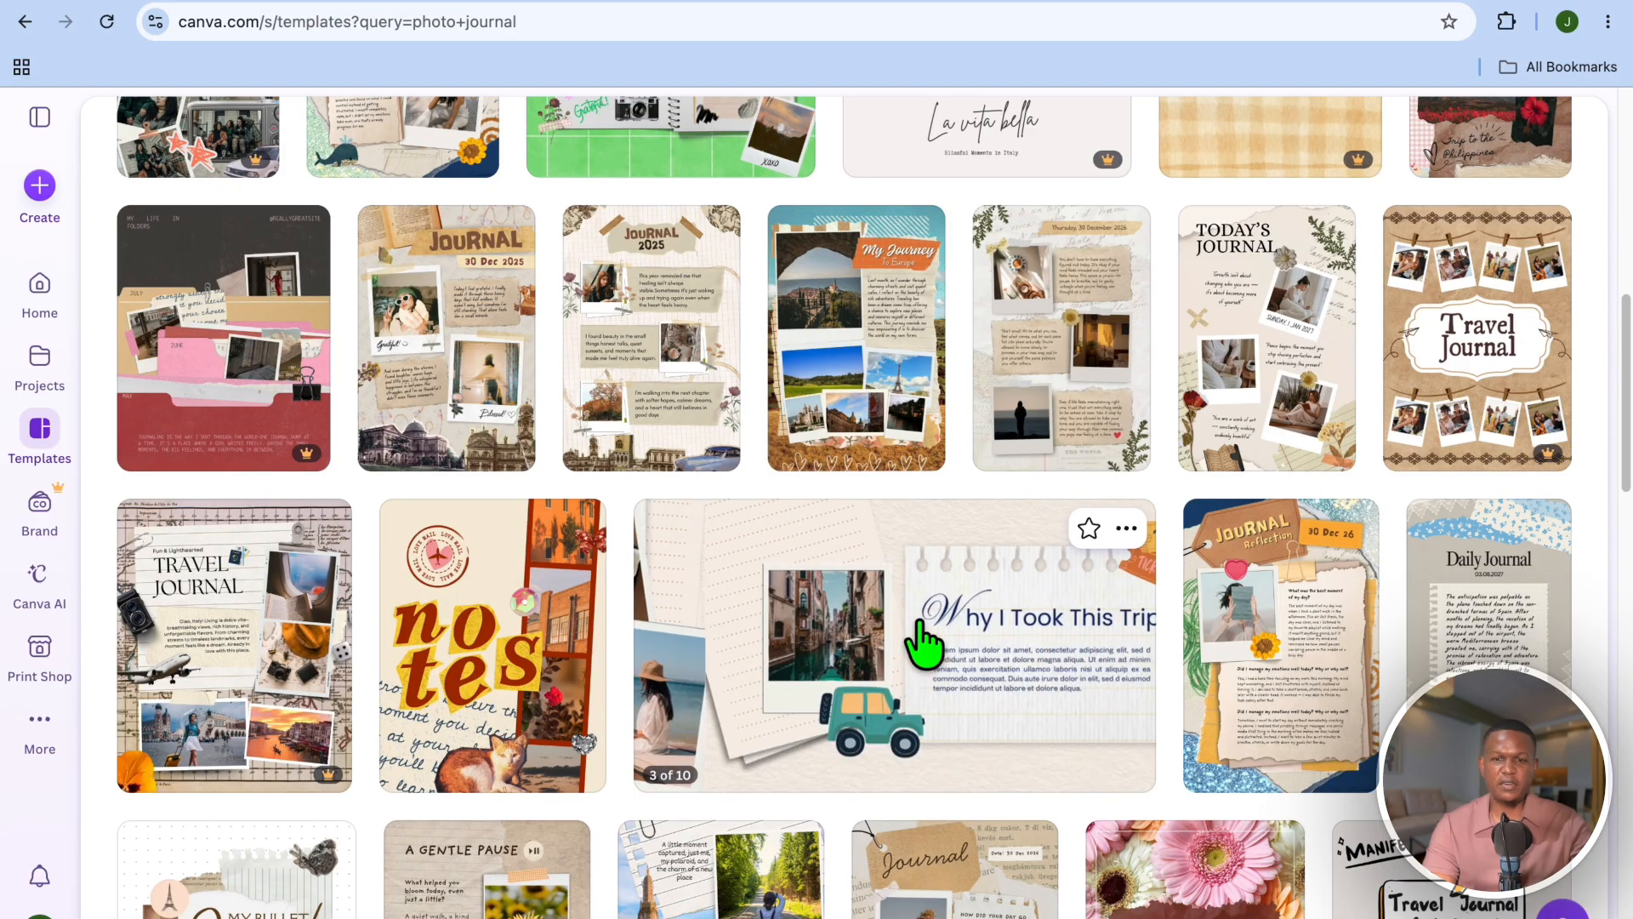
{"action": "scroll", "coordinate": [923, 644], "scroll_direction": "down", "scroll_amount": 8}
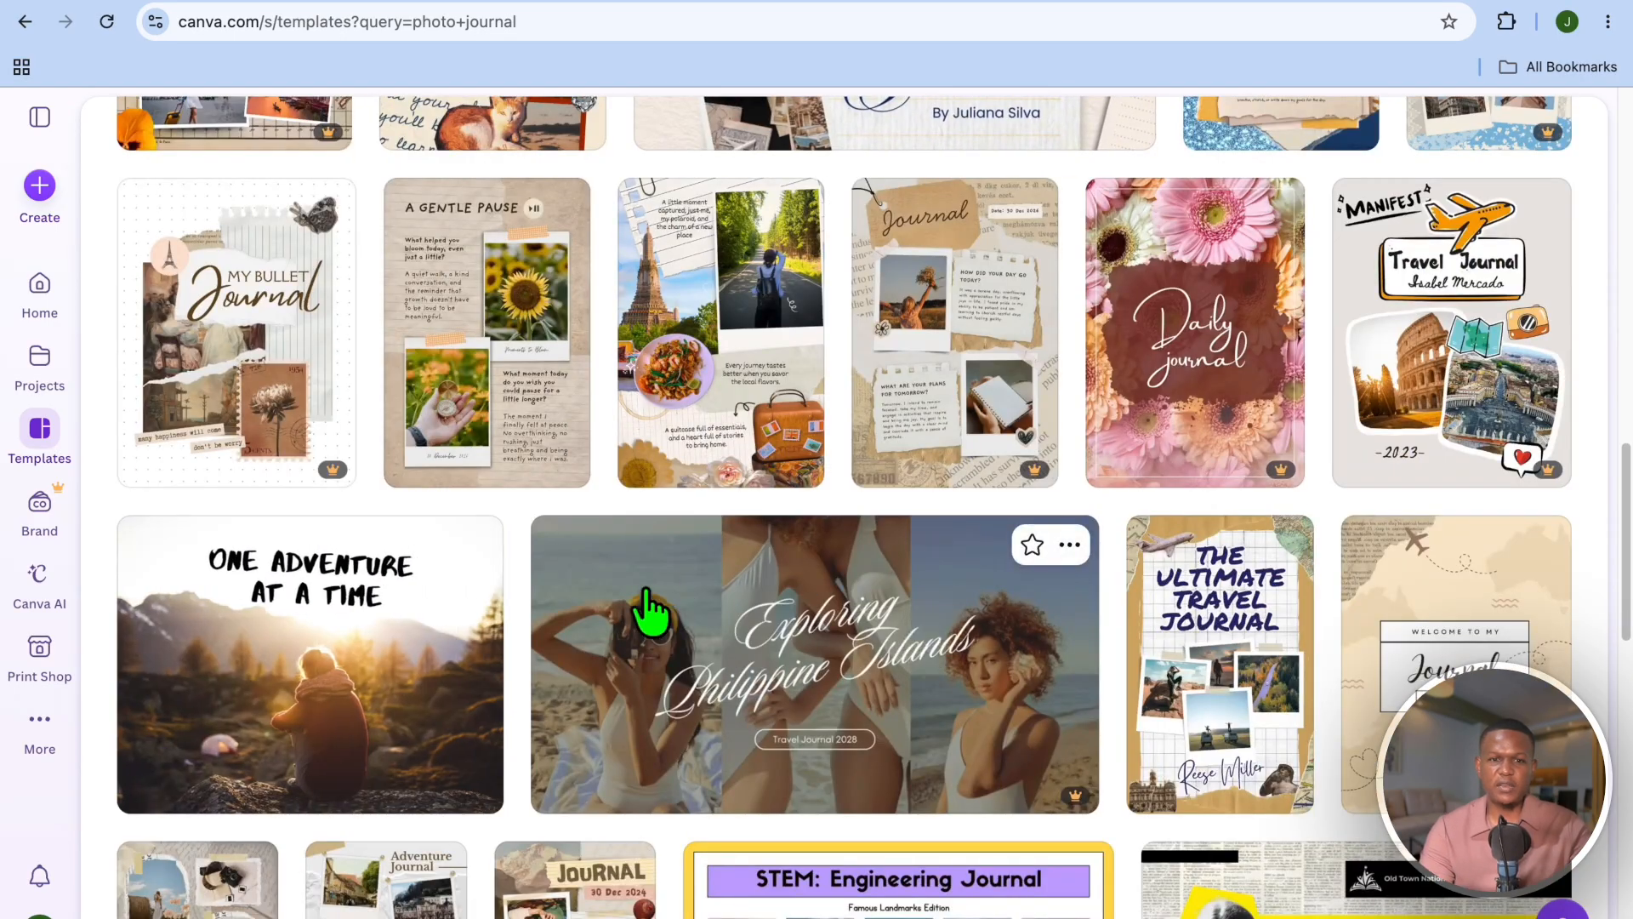
Step: Open the preview of the My Adventure Journal template and look over its pages and similar designs
{"action": "mouse_move", "coordinate": [357, 649]}
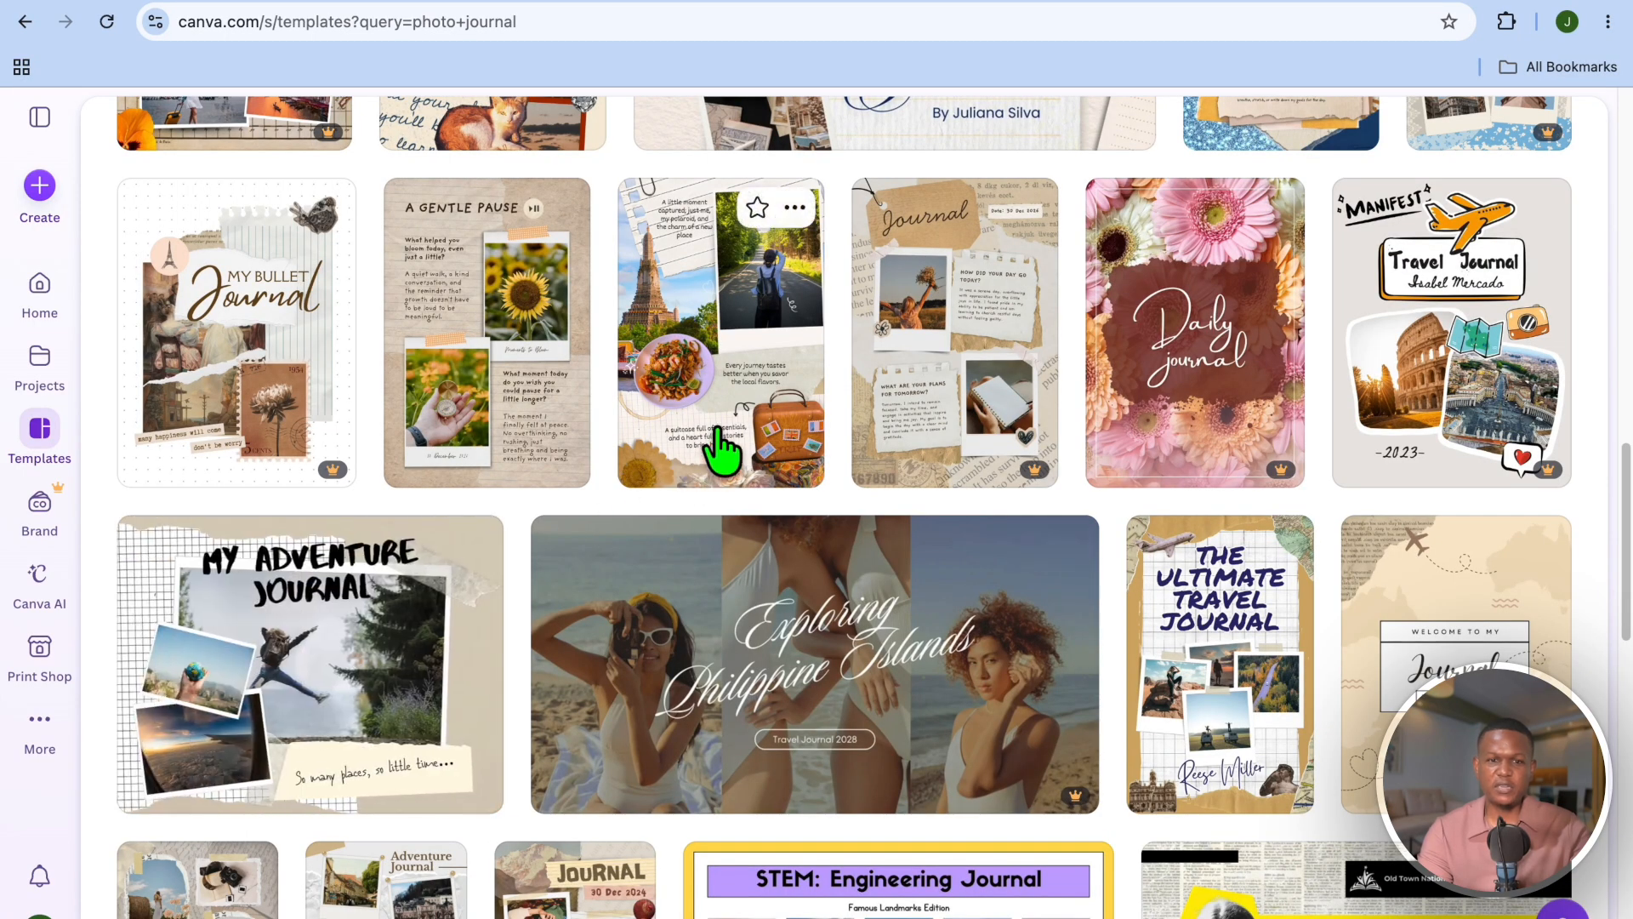
{"action": "mouse_move", "coordinate": [323, 621]}
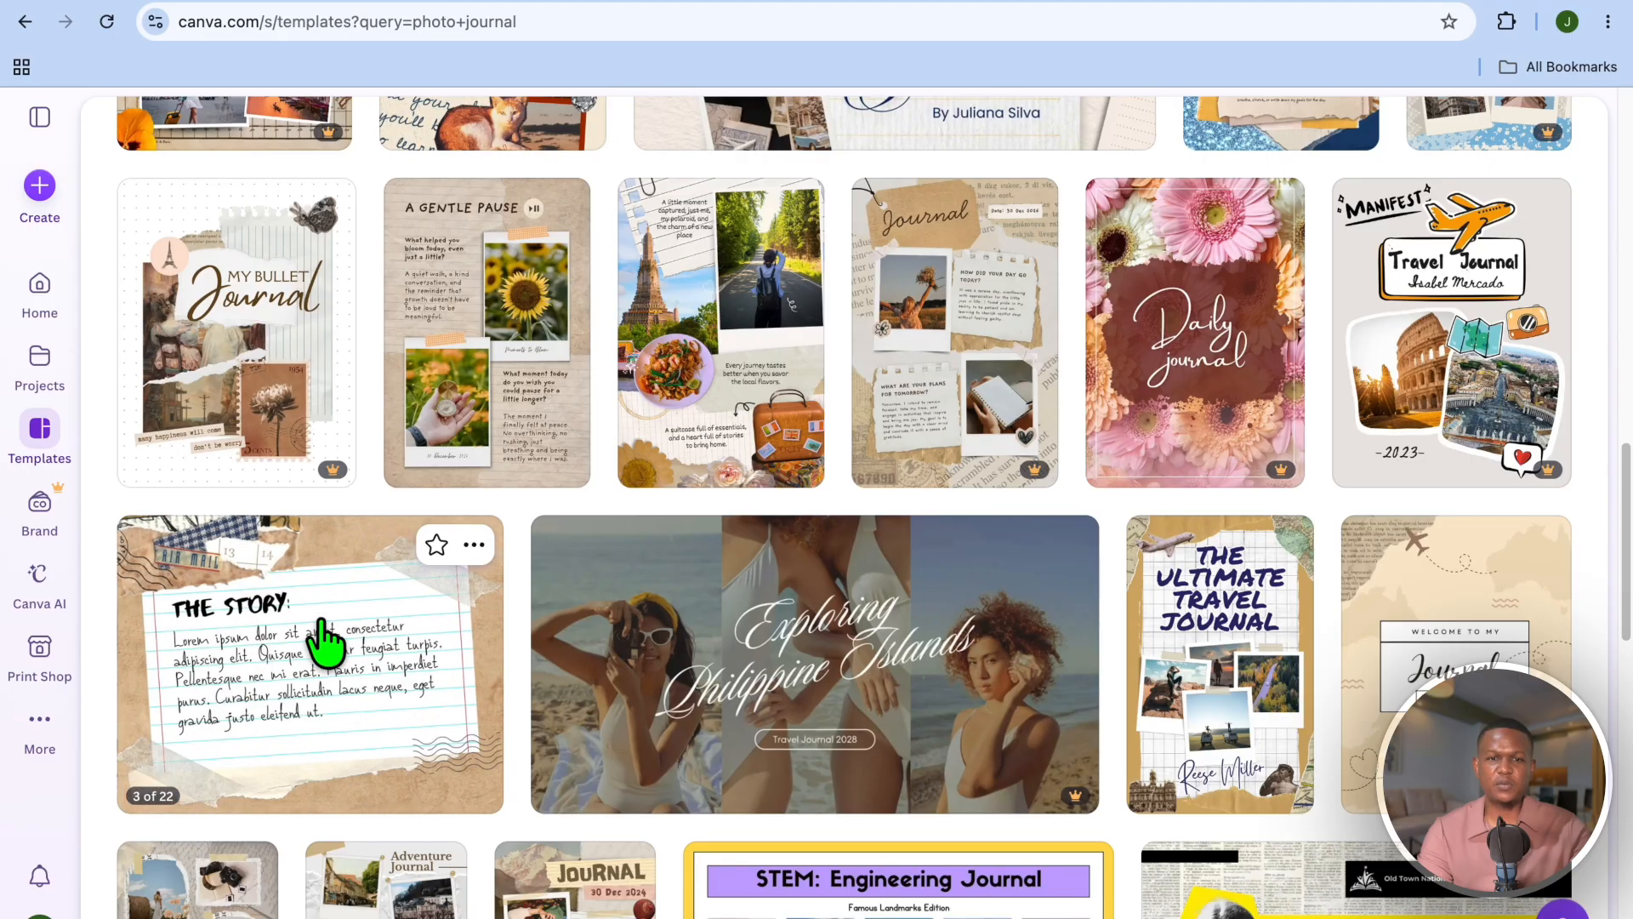
{"action": "left_click", "coordinate": [322, 640]}
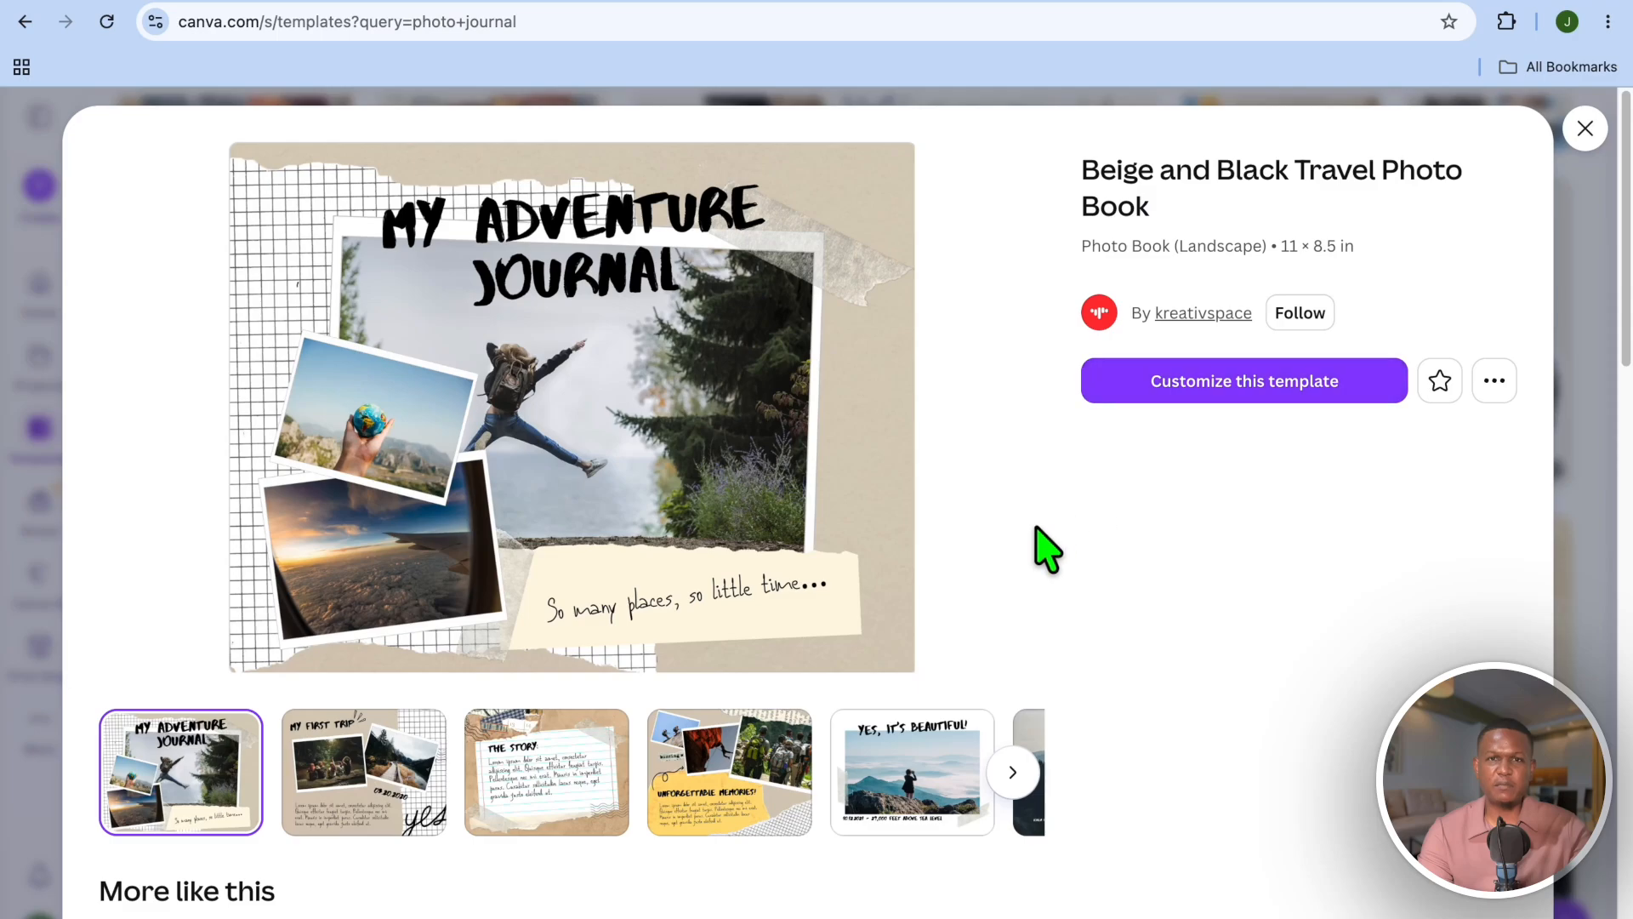
{"action": "scroll", "coordinate": [876, 600], "scroll_direction": "down", "scroll_amount": 5}
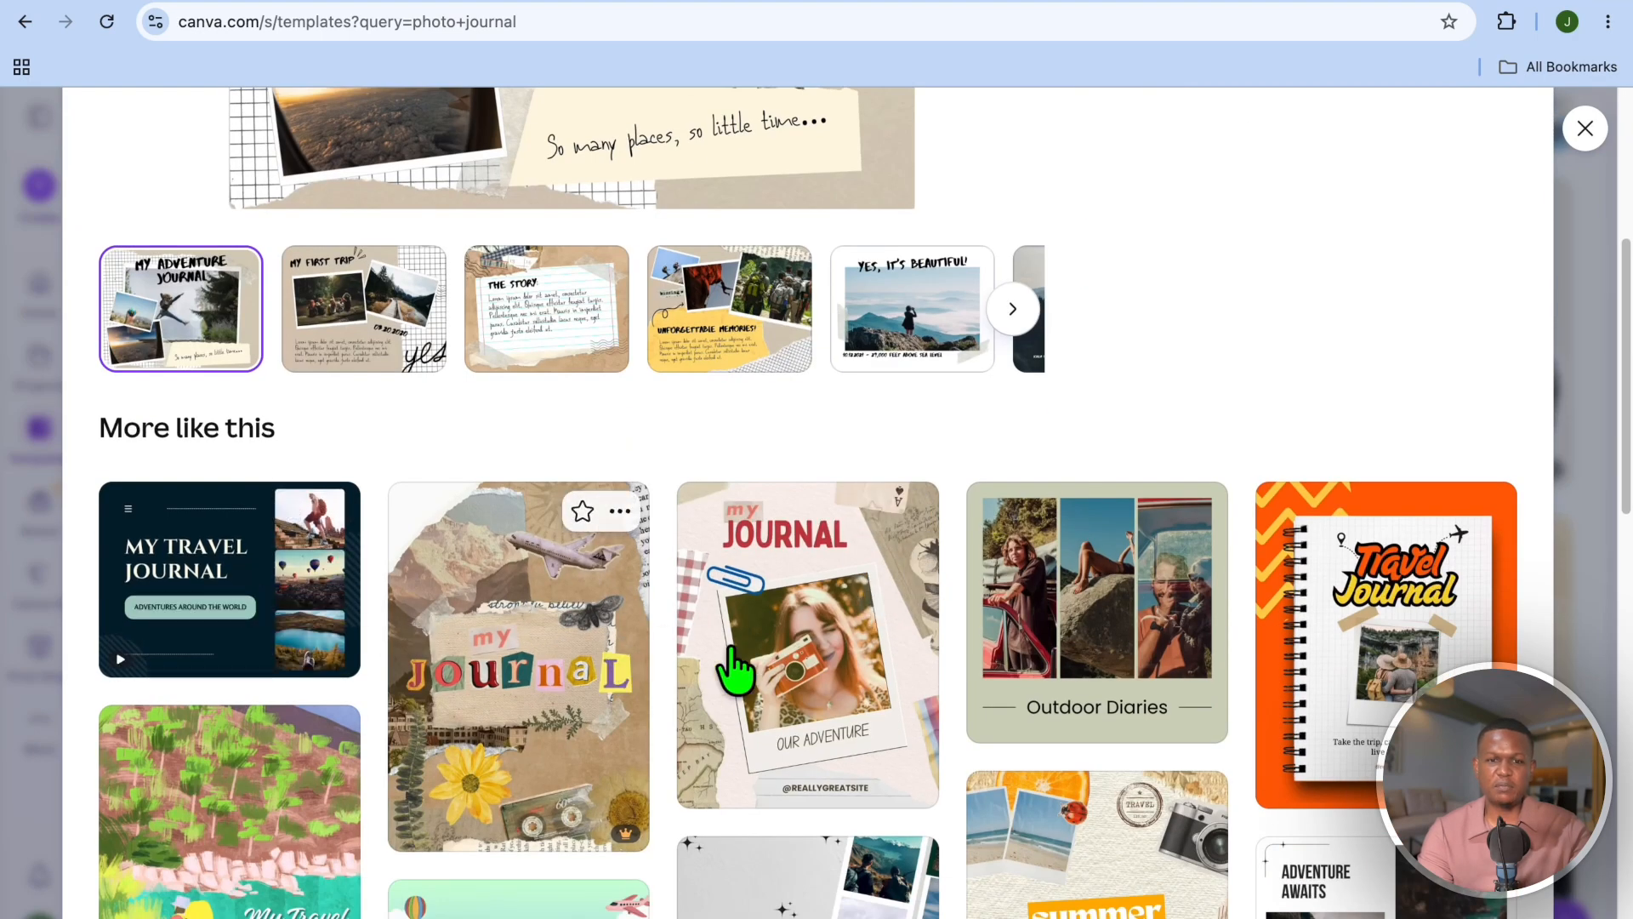
{"action": "scroll", "coordinate": [814, 716], "scroll_direction": "up", "scroll_amount": 5}
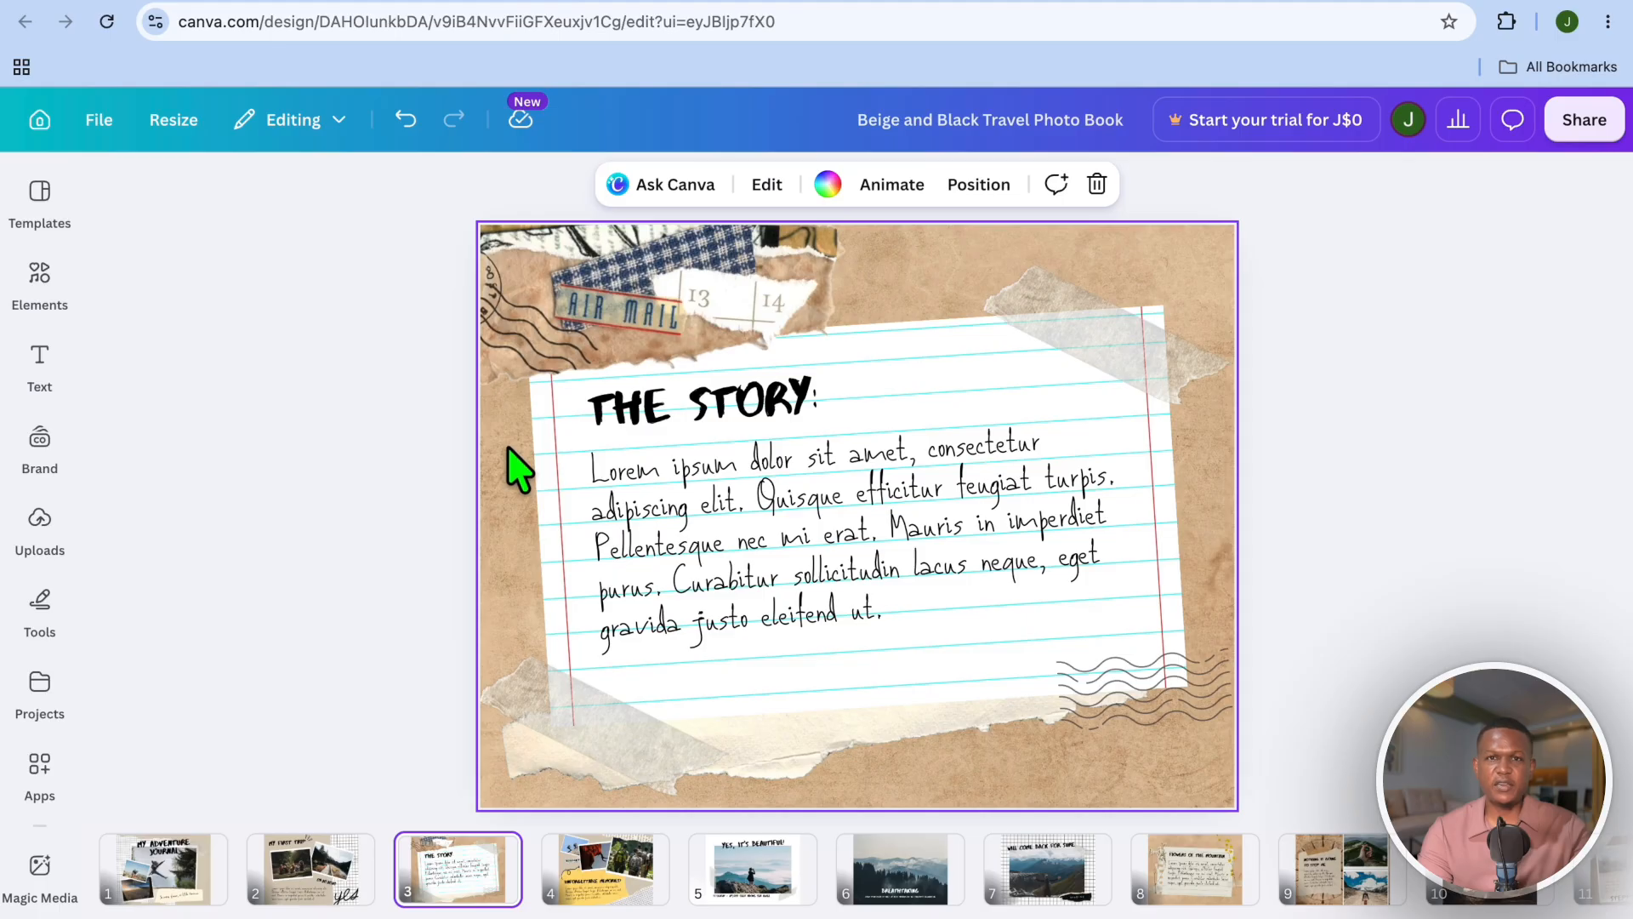
Step: Go to the My Adventure Journal cover page, select its title, and show the uploaded images
{"action": "left_click", "coordinate": [132, 872]}
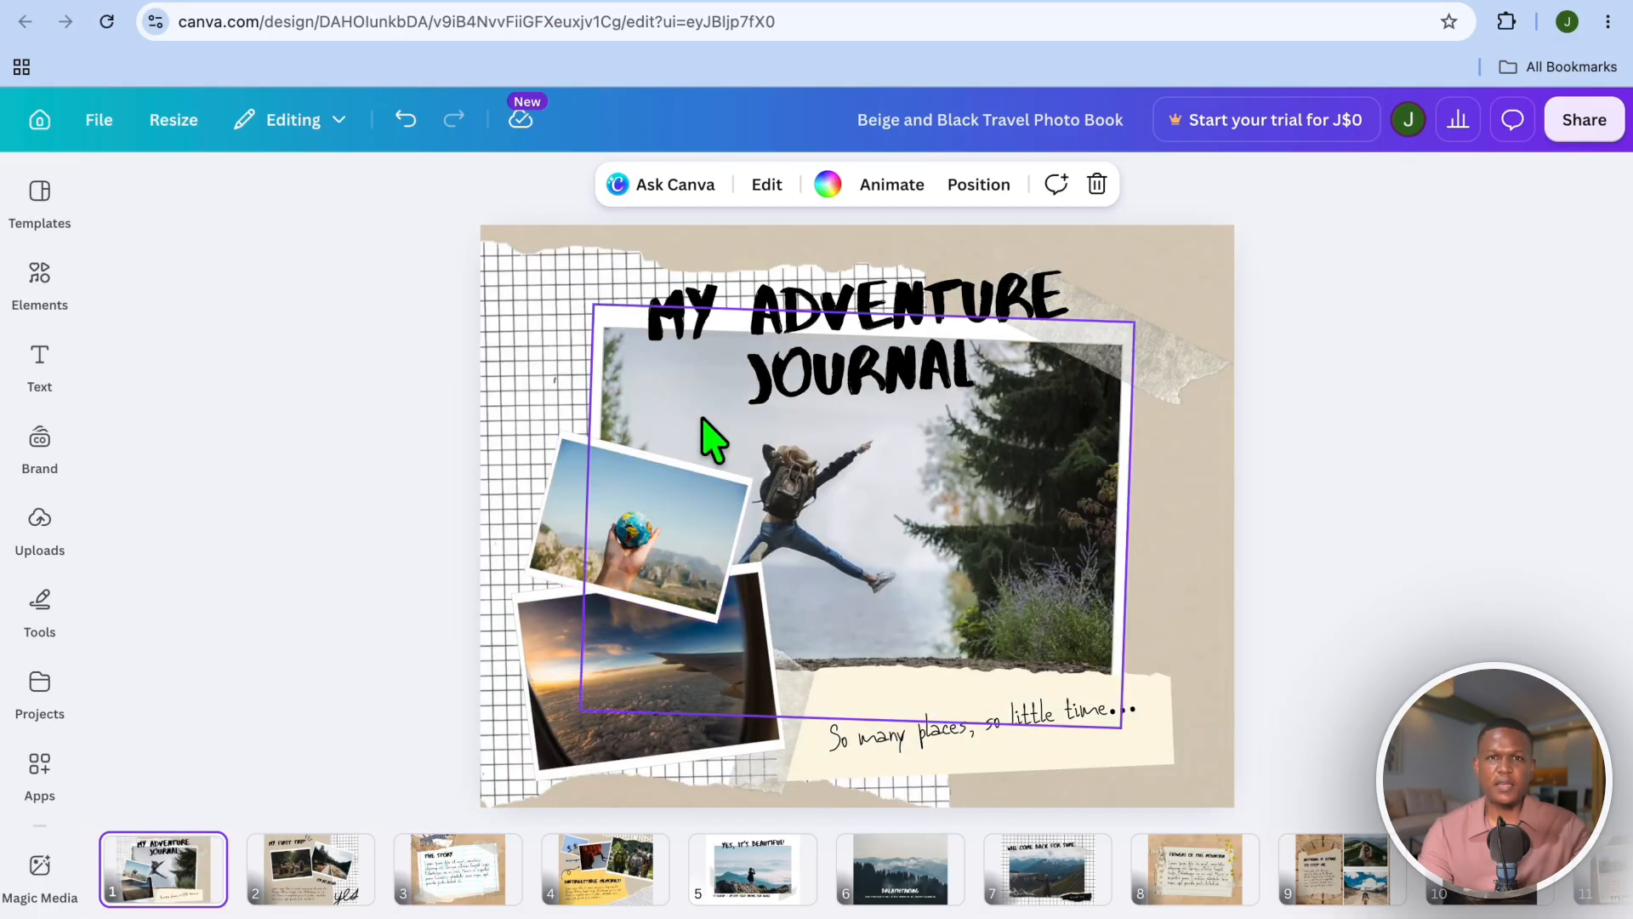
{"action": "left_click", "coordinate": [720, 362]}
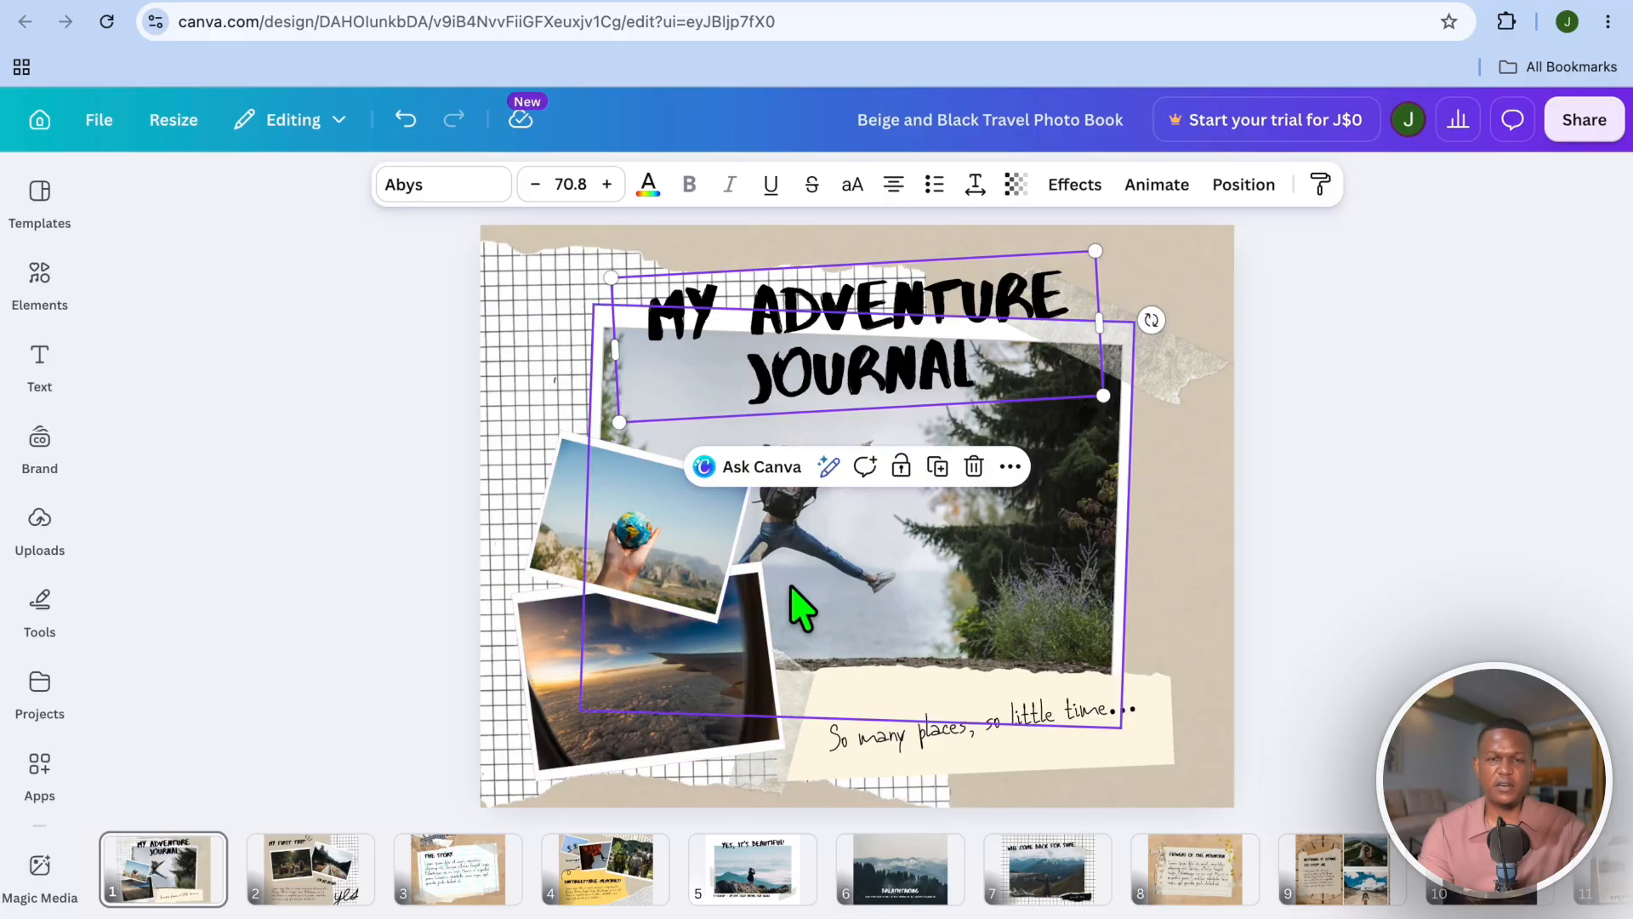
{"action": "left_click", "coordinate": [40, 519]}
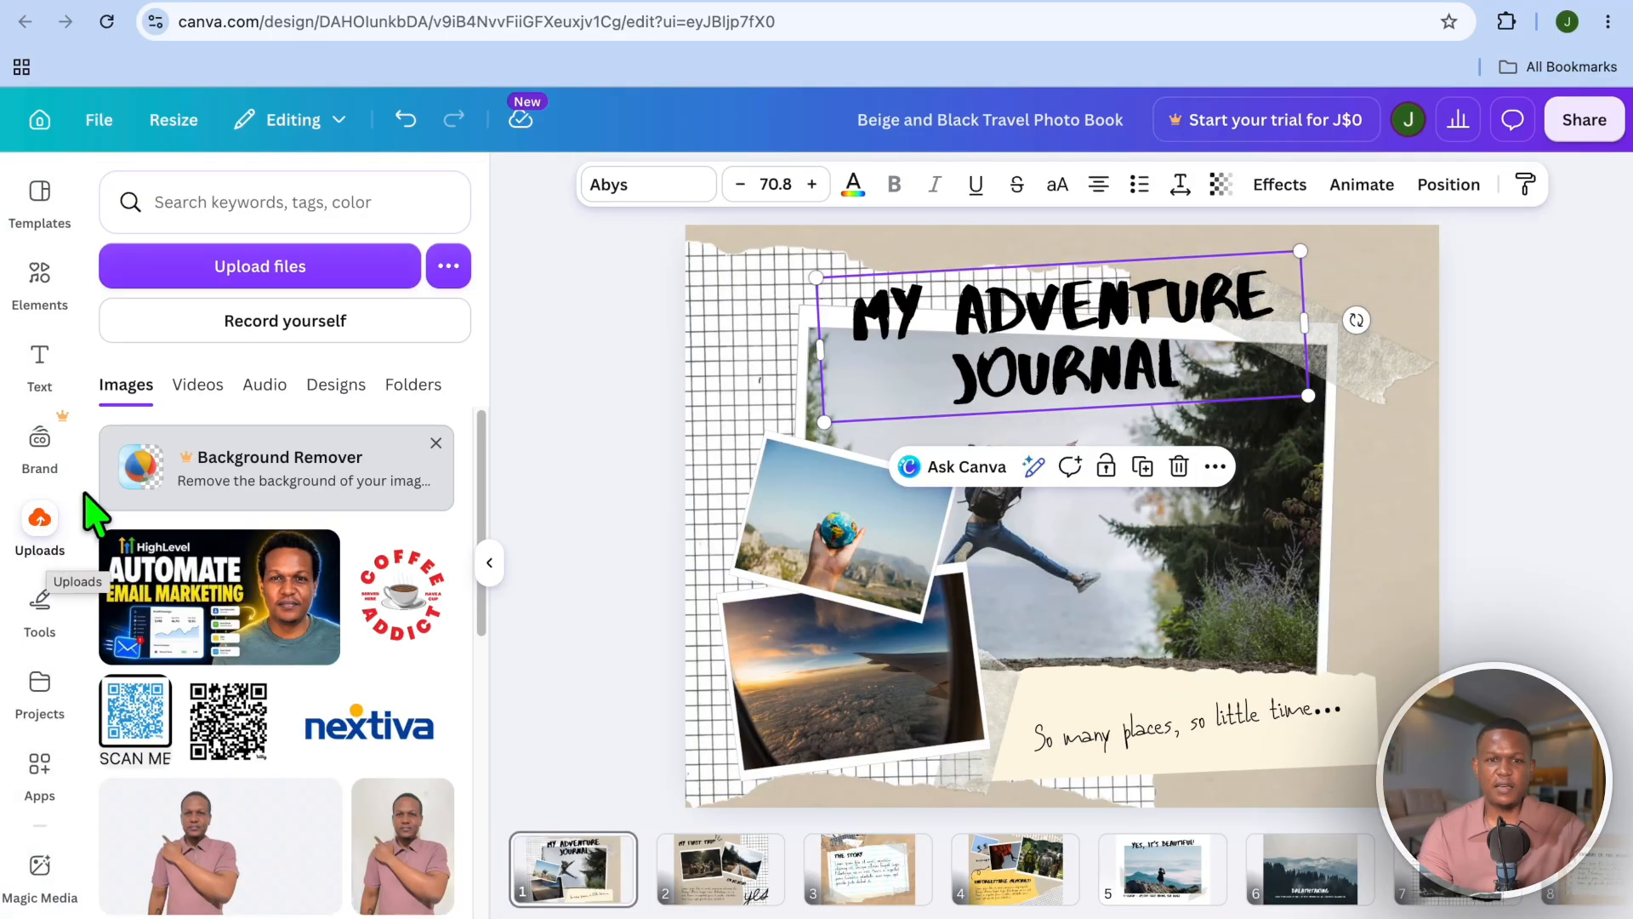
{"action": "left_click", "coordinate": [292, 275]}
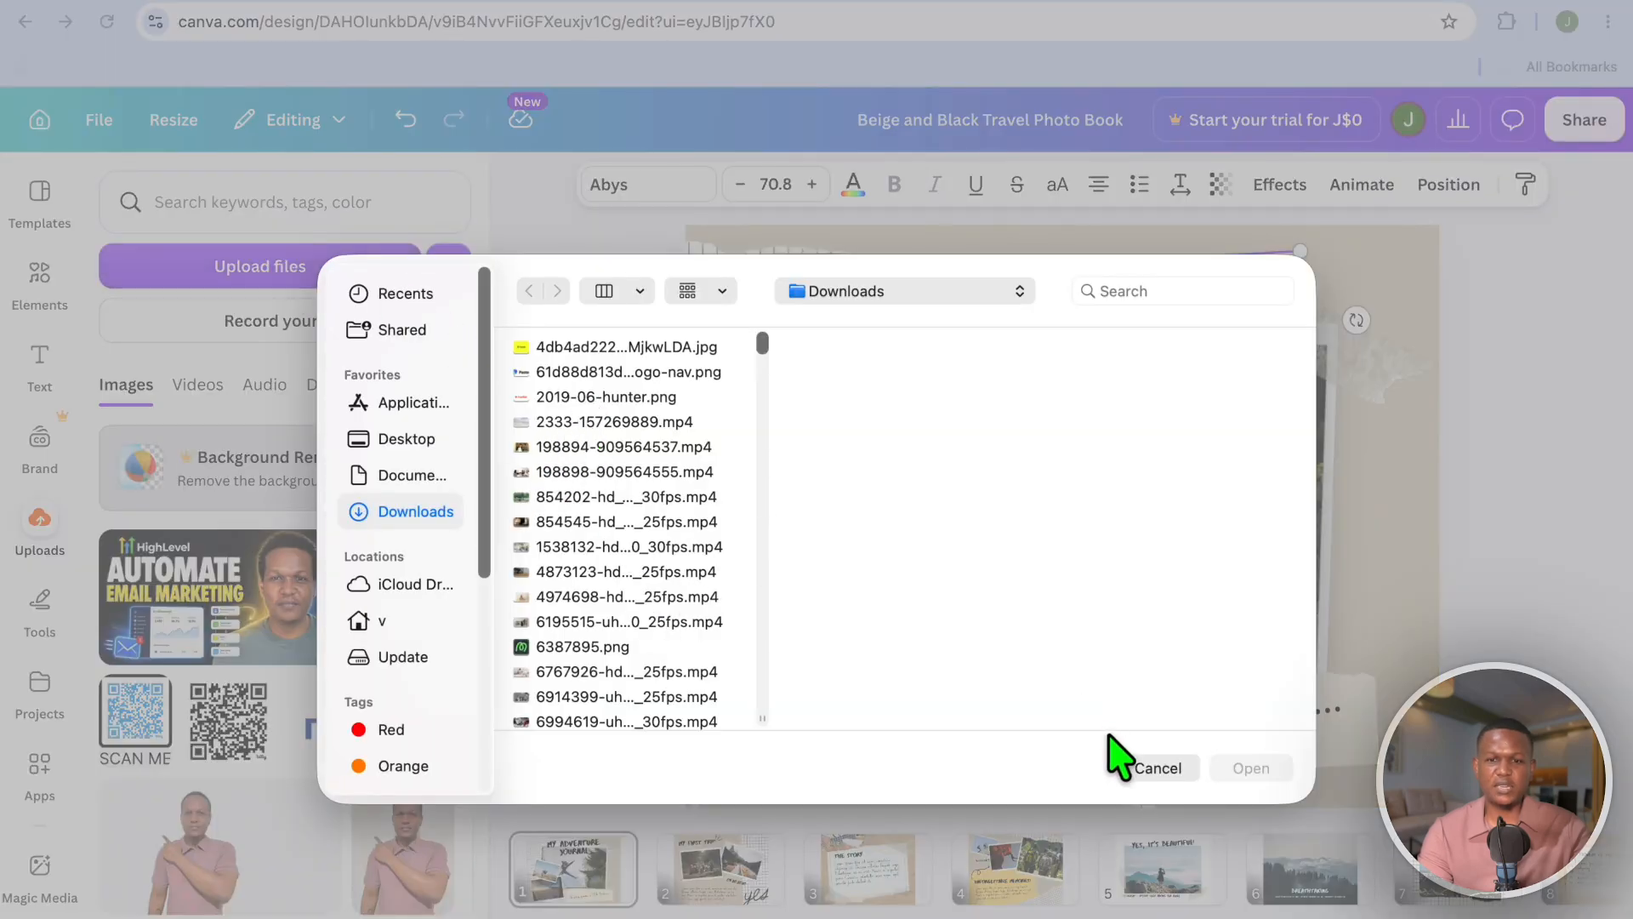
{"action": "left_click", "coordinate": [1157, 768]}
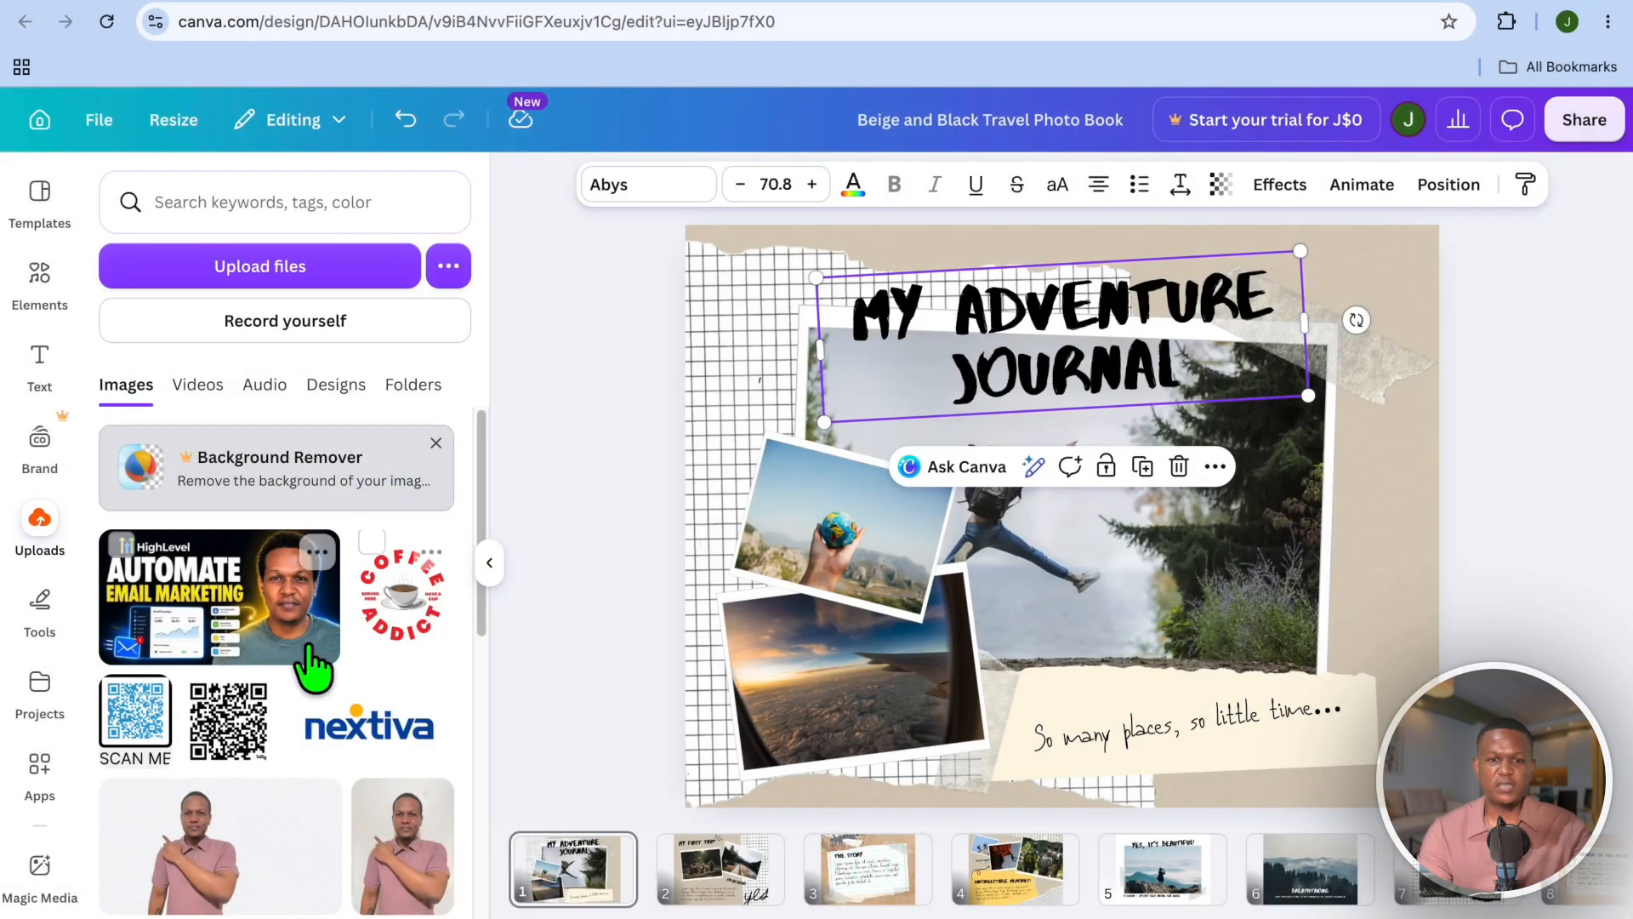
Step: Replace the cover's large photo with the man on the bench, and its upper and lower small photos with the Creative Studio logo and Summer Party poster
{"action": "scroll", "coordinate": [306, 651], "scroll_direction": "down", "scroll_amount": 3}
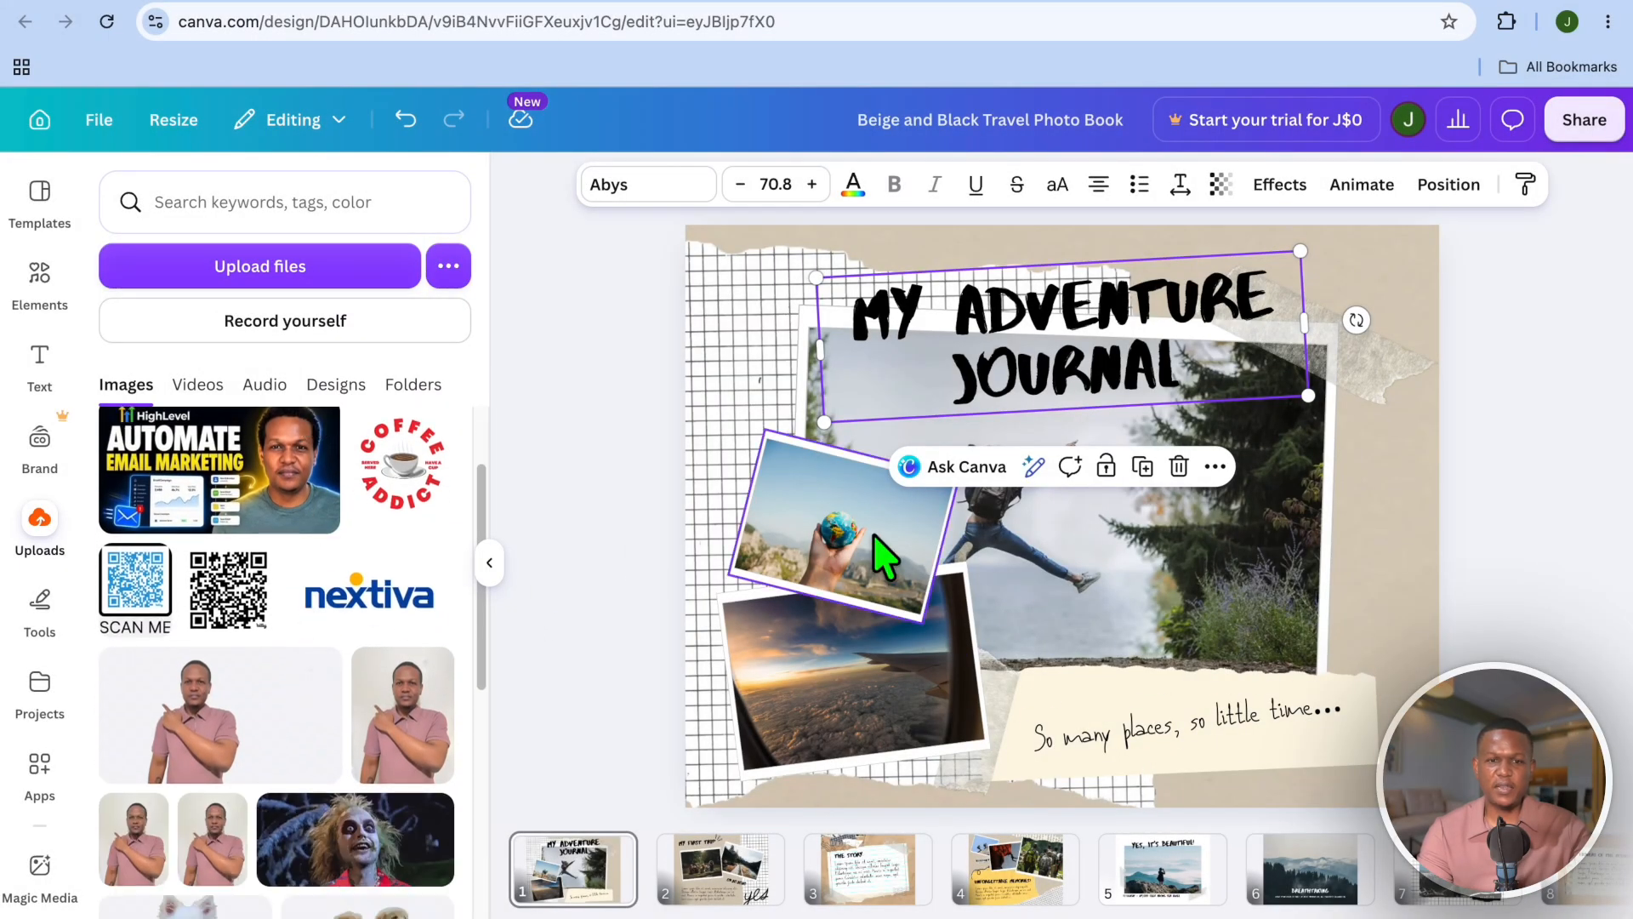
{"action": "scroll", "coordinate": [266, 626], "scroll_direction": "down", "scroll_amount": 8}
{"action": "scroll", "coordinate": [268, 625], "scroll_direction": "up", "scroll_amount": 4}
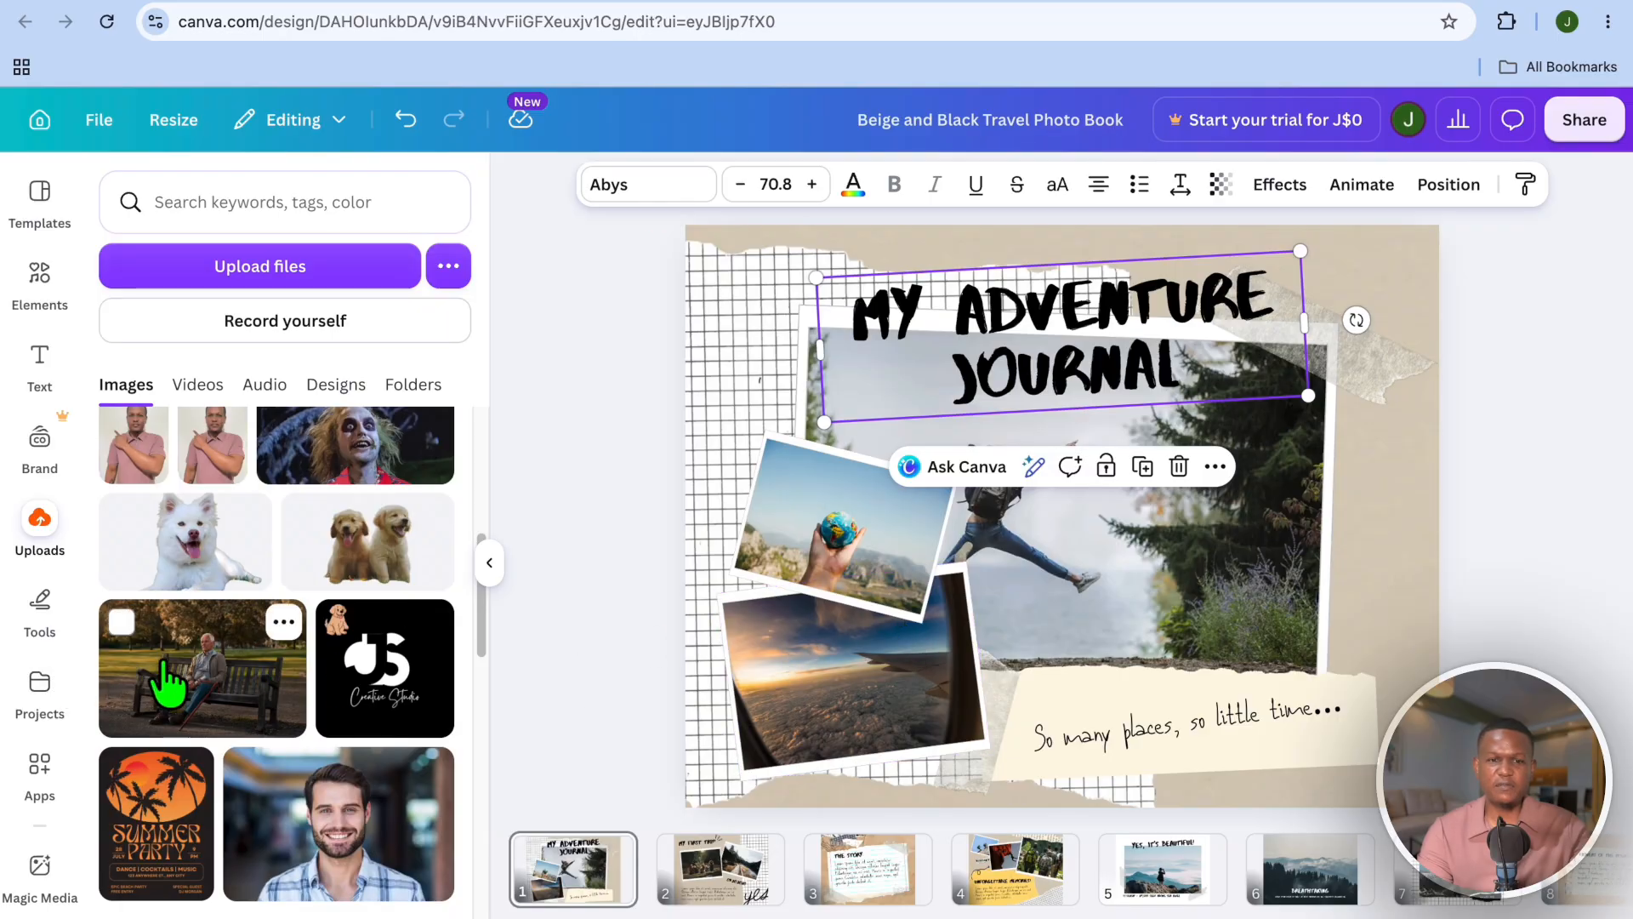
{"action": "left_click_drag", "start_coordinate": [167, 680], "coordinate": [1174, 606]}
{"action": "left_click_drag", "start_coordinate": [424, 693], "coordinate": [804, 583]}
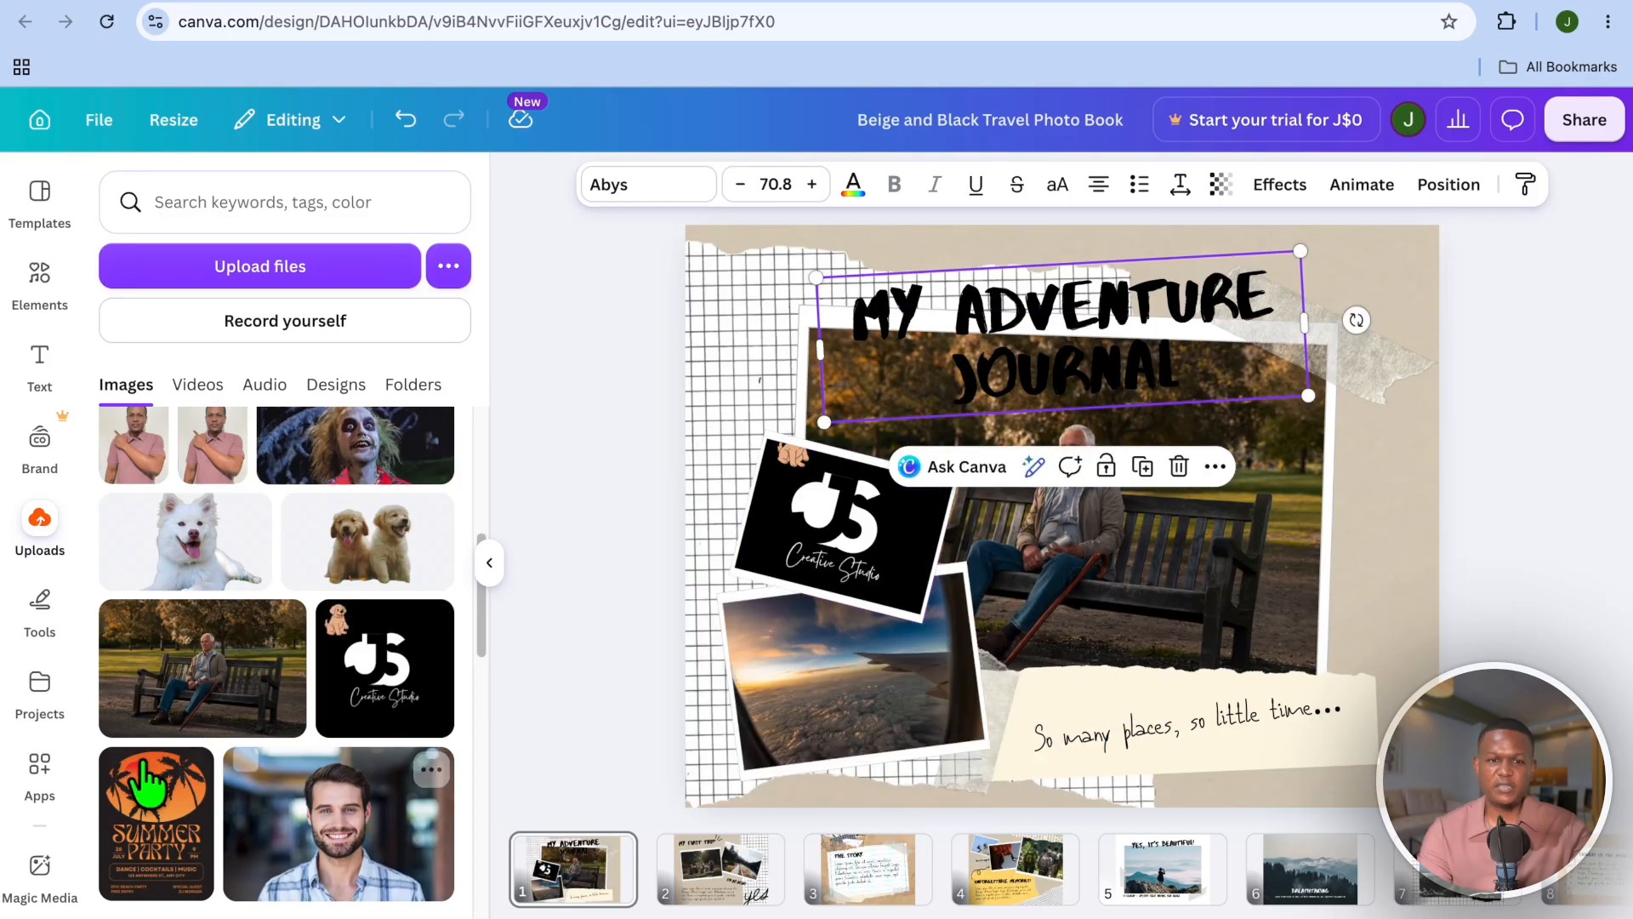
{"action": "left_click_drag", "start_coordinate": [128, 838], "coordinate": [850, 713]}
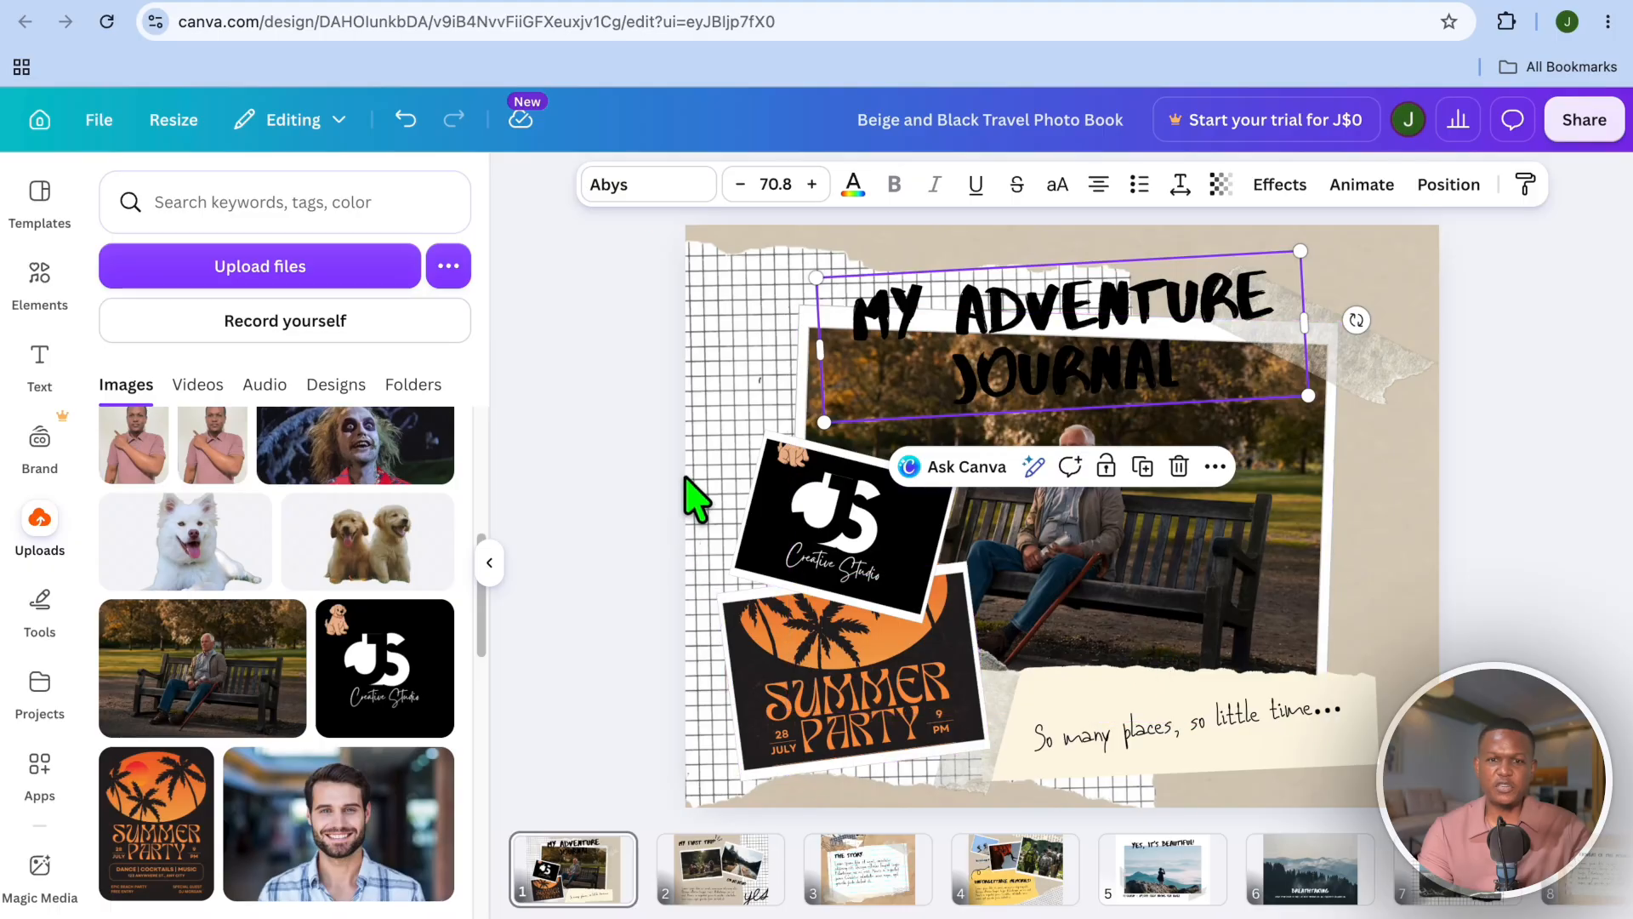
Step: Try the DM Sans font on the cover's "So many places, so little time..." caption, and undo it
{"action": "left_click", "coordinate": [713, 469]}
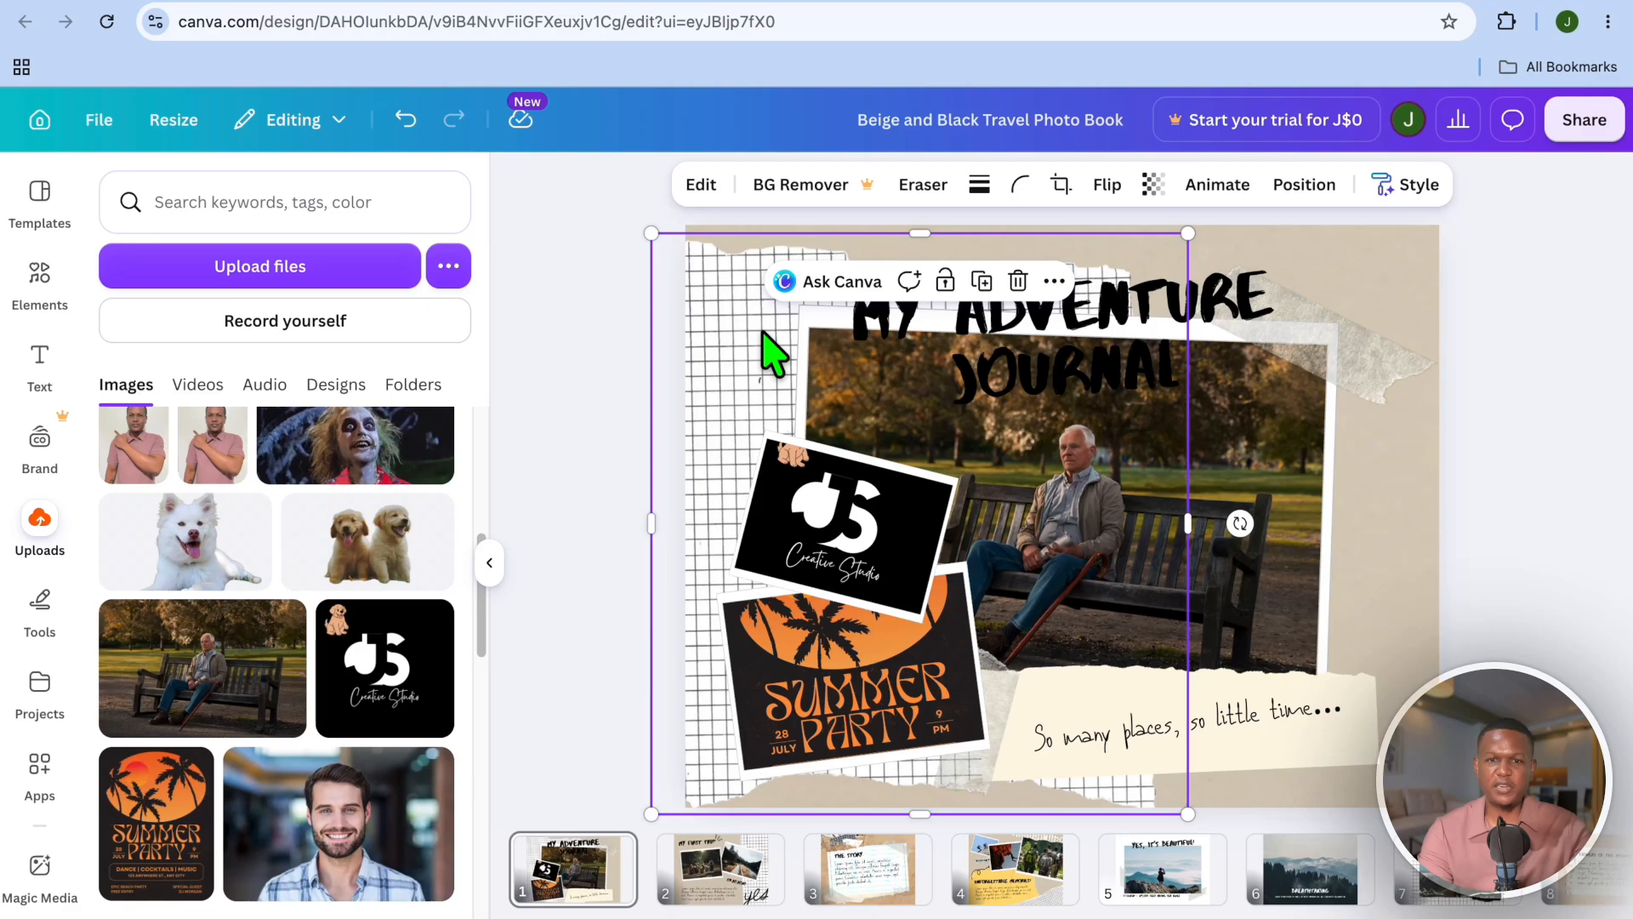
{"action": "left_click", "coordinate": [1266, 755]}
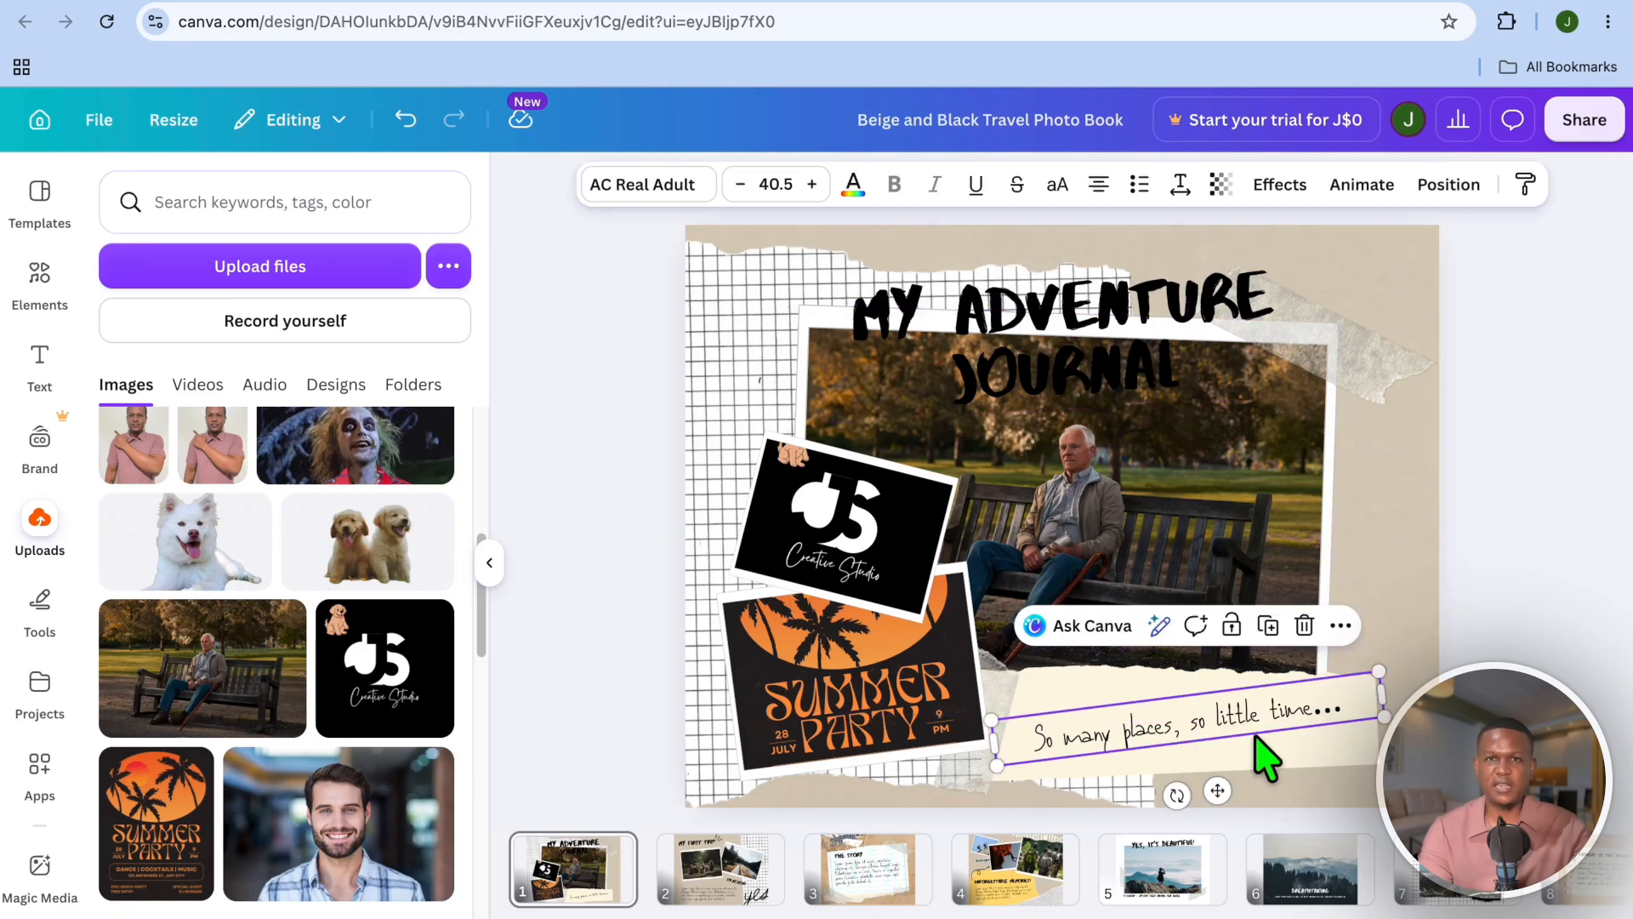
{"action": "left_click", "coordinate": [688, 197]}
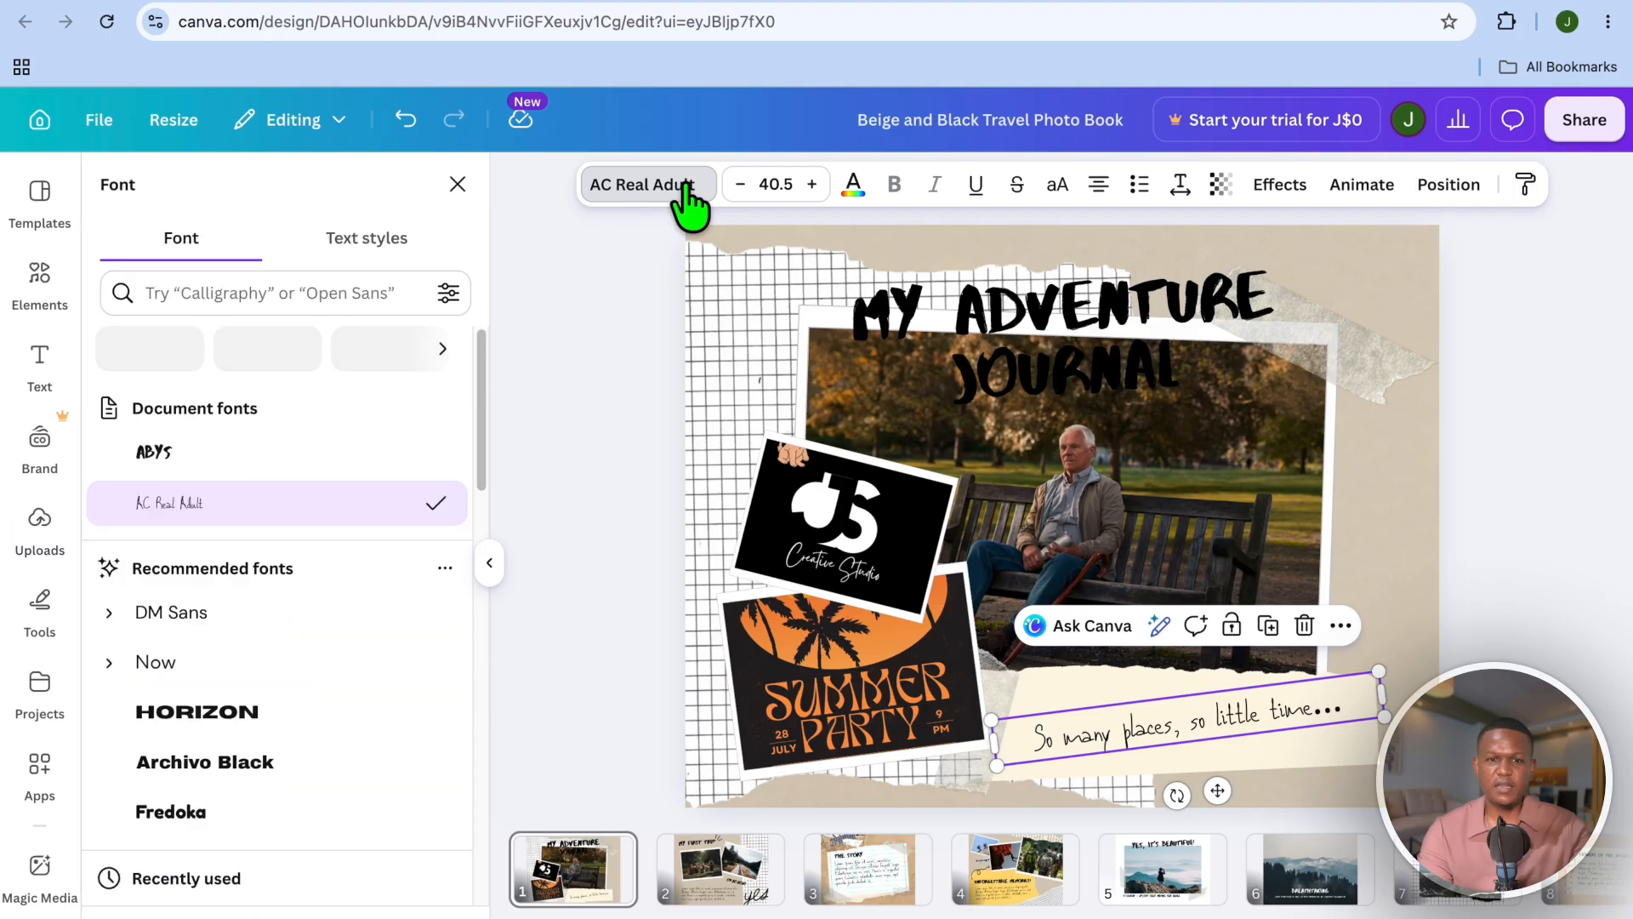
{"action": "left_click", "coordinate": [303, 616]}
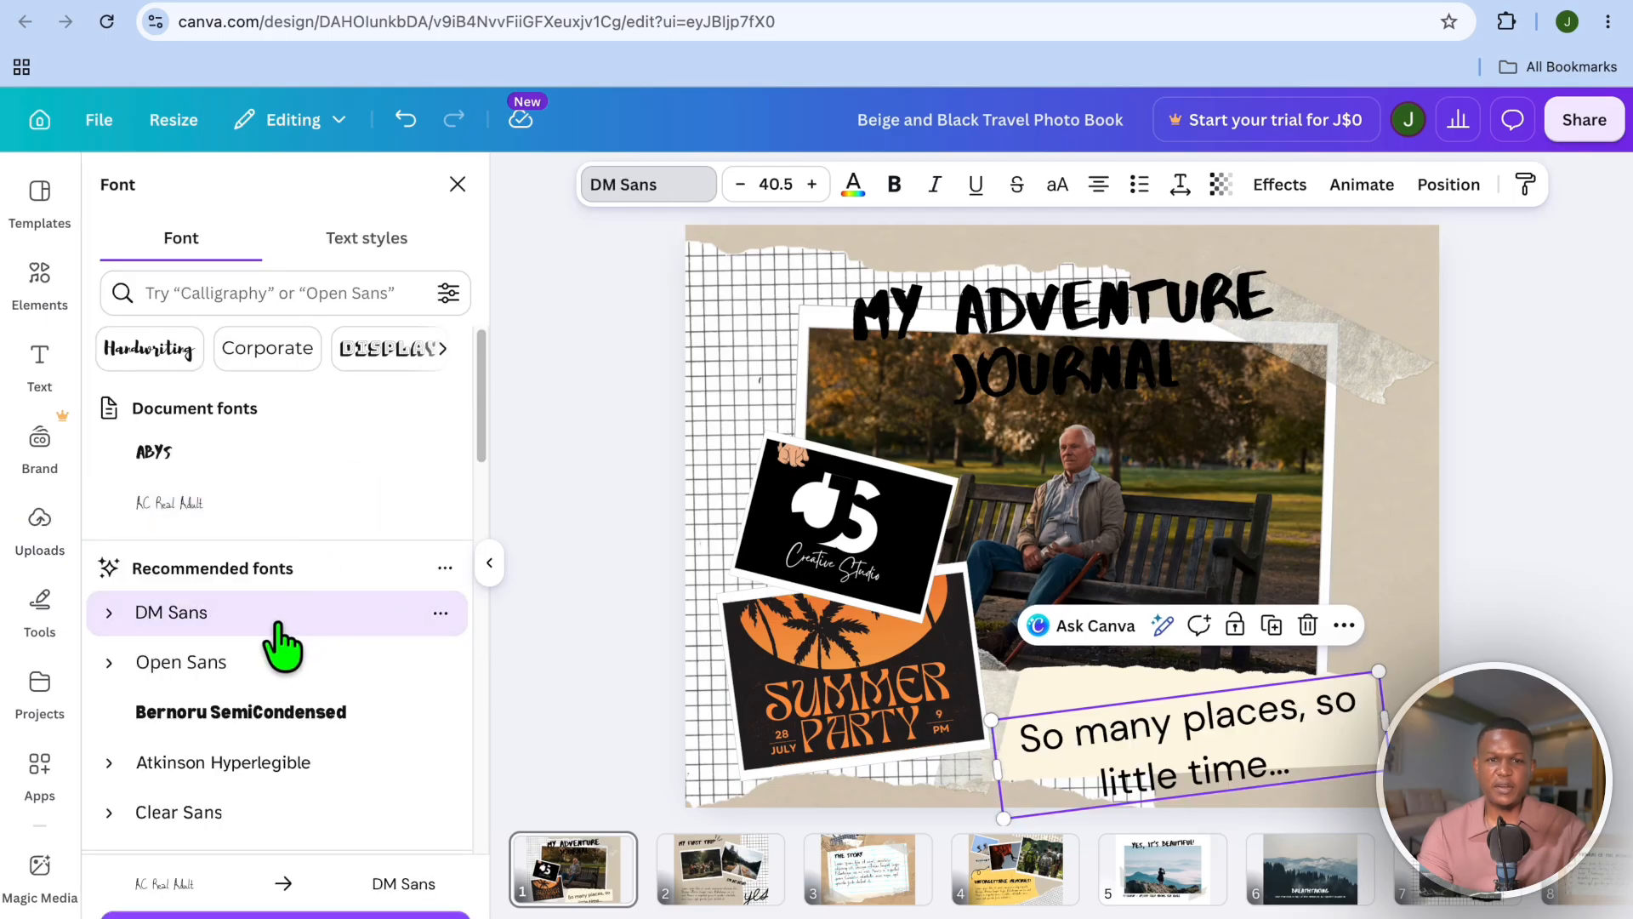
{"action": "left_click", "coordinate": [405, 120]}
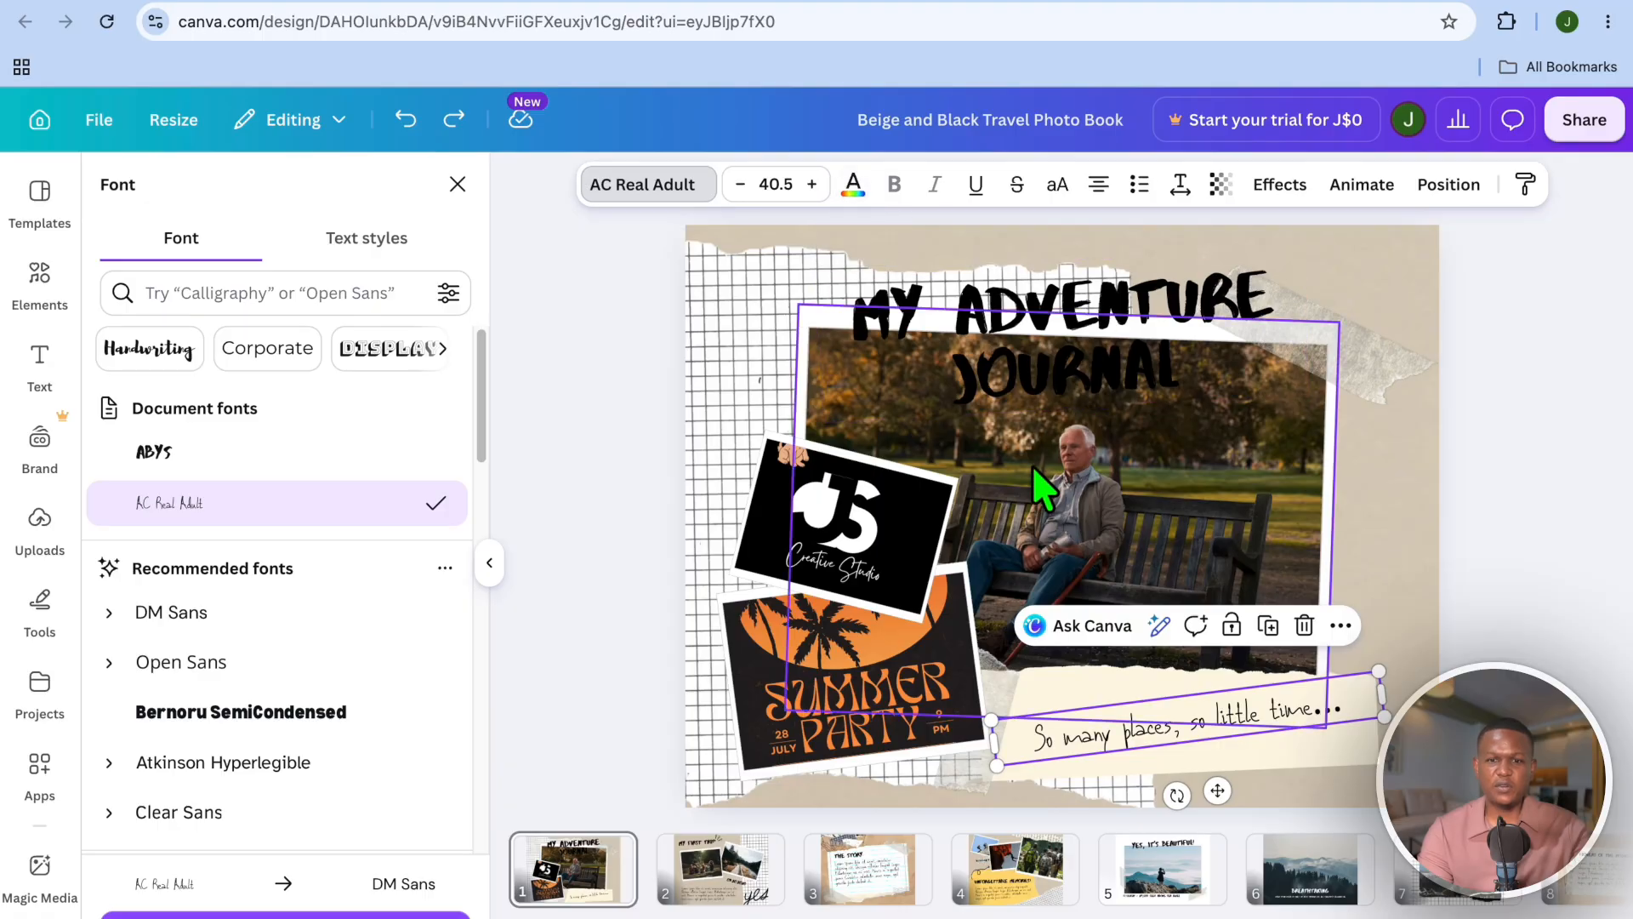
Step: Go to the My First Trip page and select its body text and both photos in turn
{"action": "left_click", "coordinate": [733, 897]}
{"action": "left_click", "coordinate": [864, 715]}
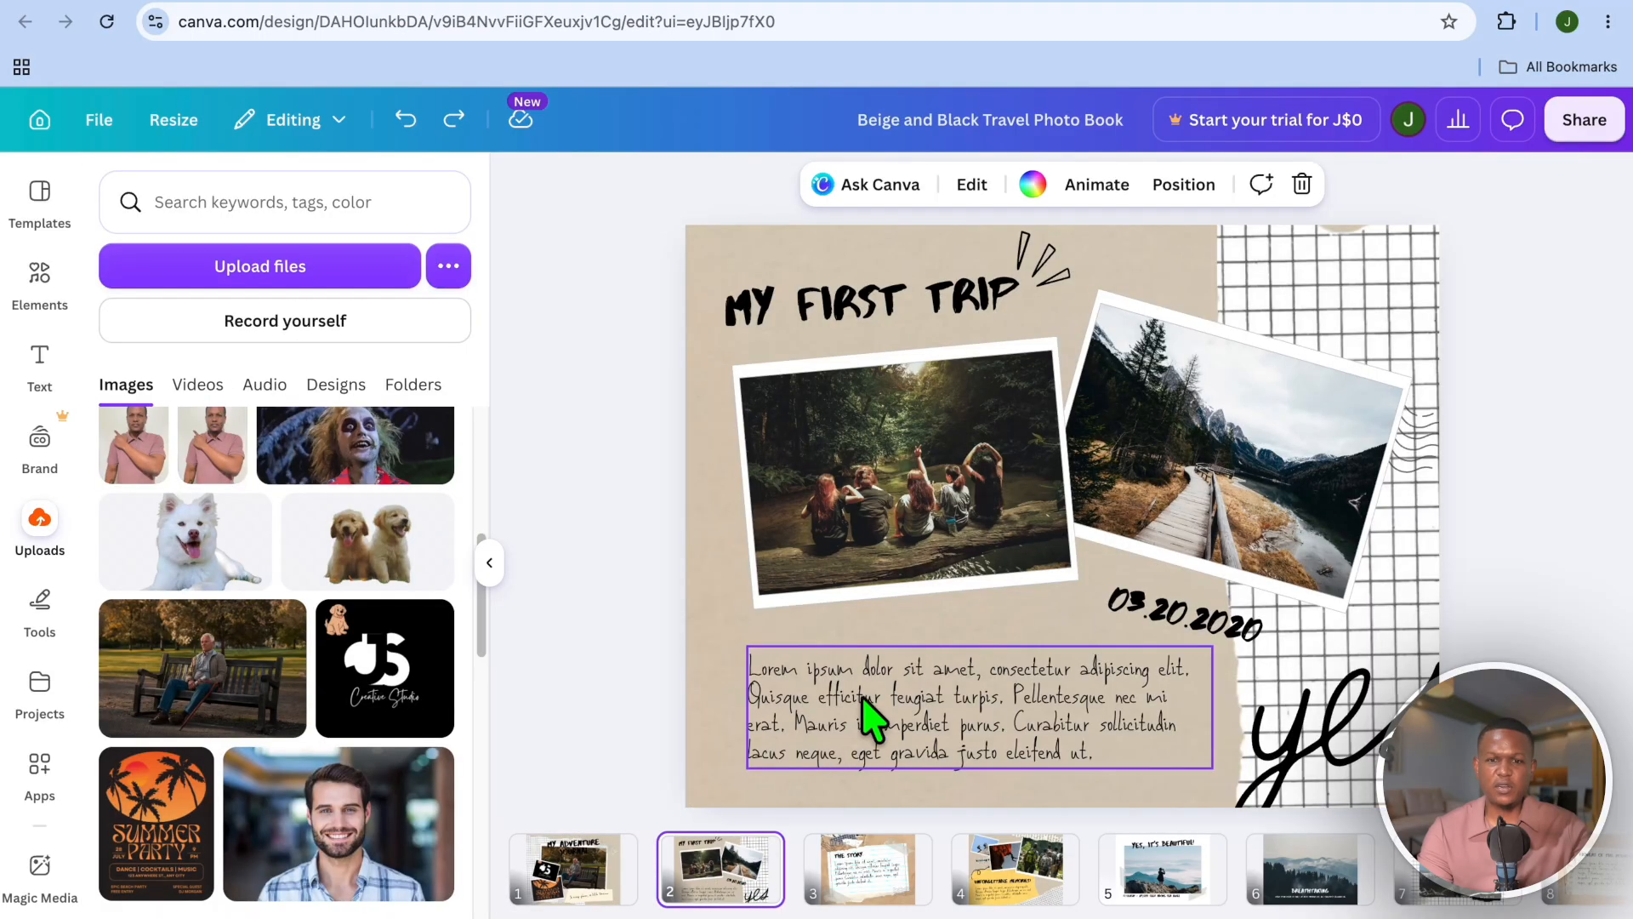
{"action": "left_click", "coordinate": [944, 489]}
{"action": "left_click", "coordinate": [1164, 430]}
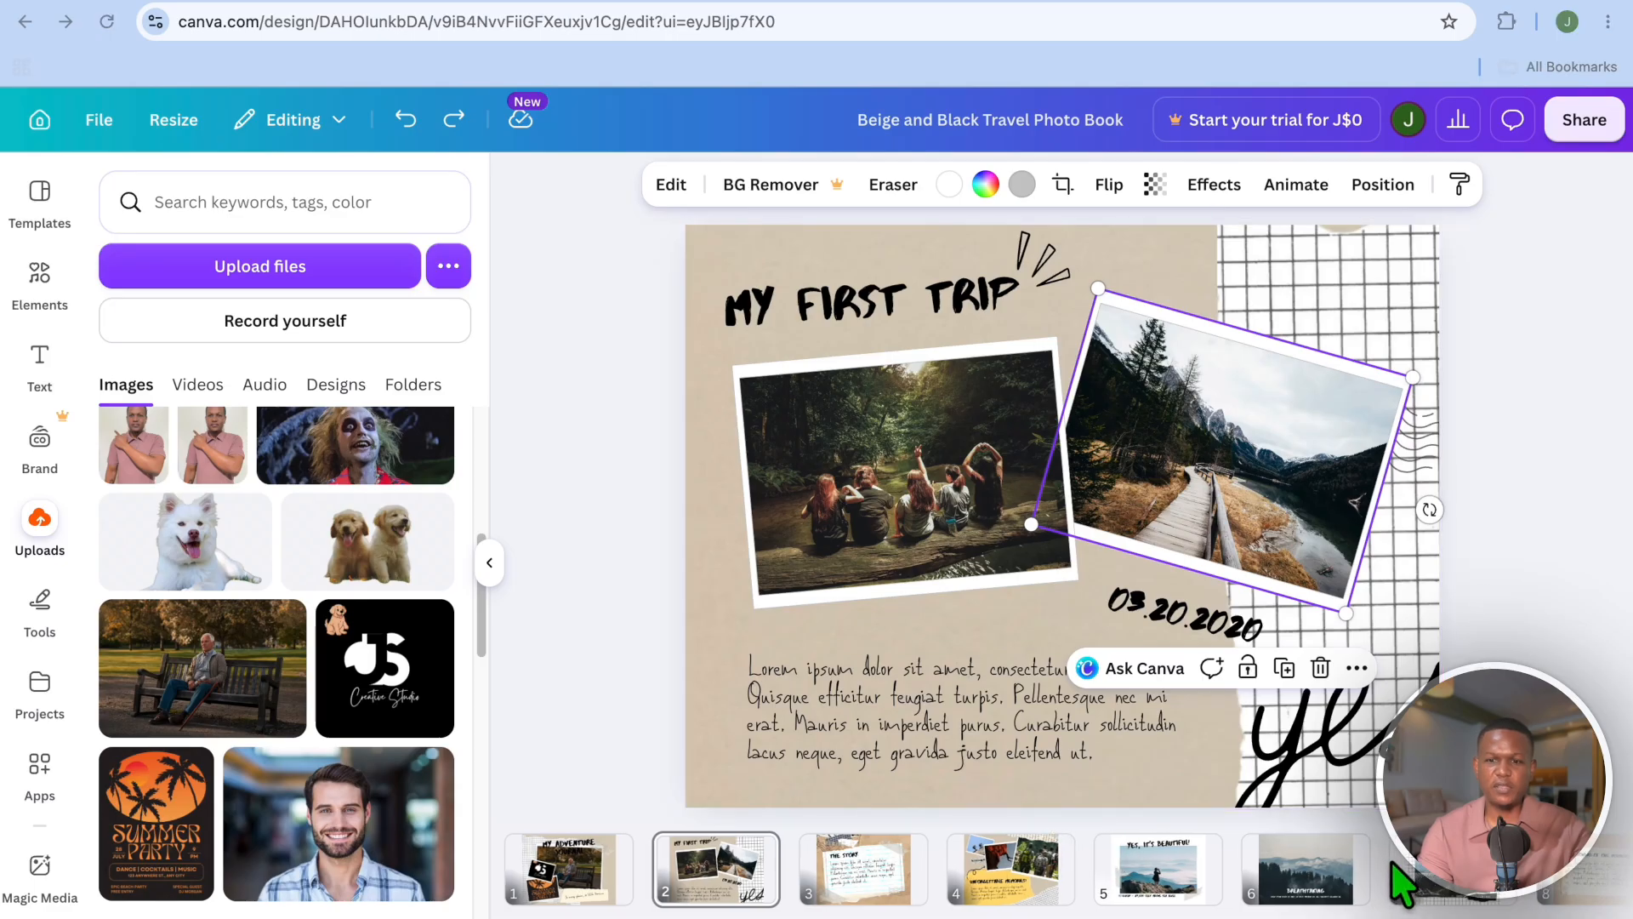
Step: Add a blank page at the end of the photo book and show the available template designs
{"action": "scroll", "coordinate": [1399, 885], "scroll_direction": "right", "scroll_amount": 10}
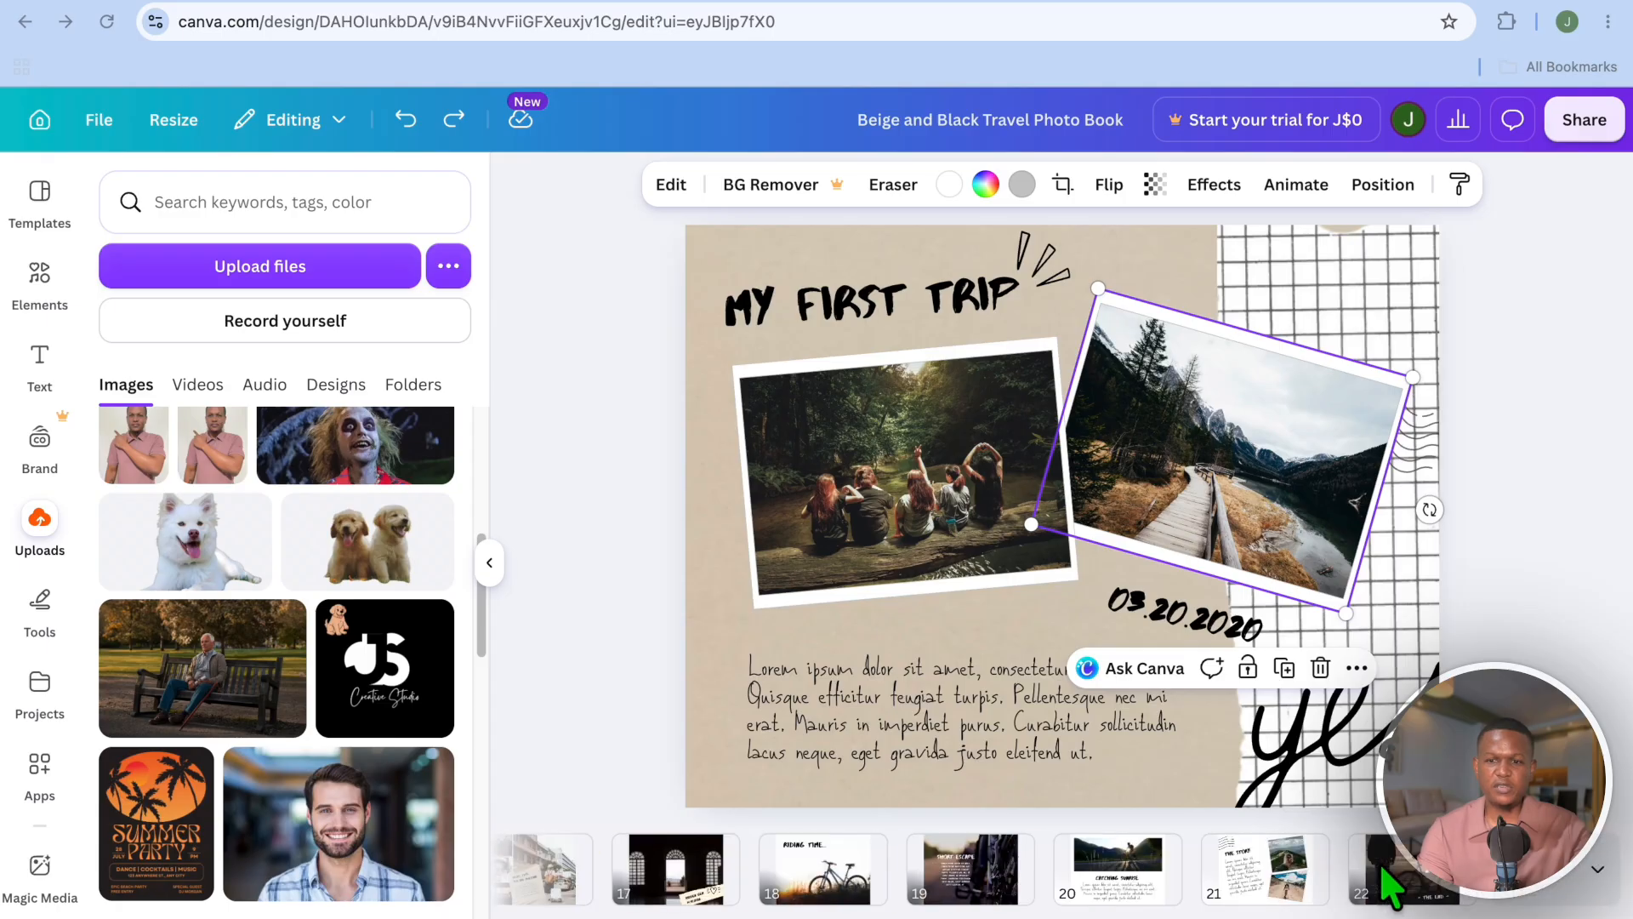
{"action": "left_click", "coordinate": [1535, 895]}
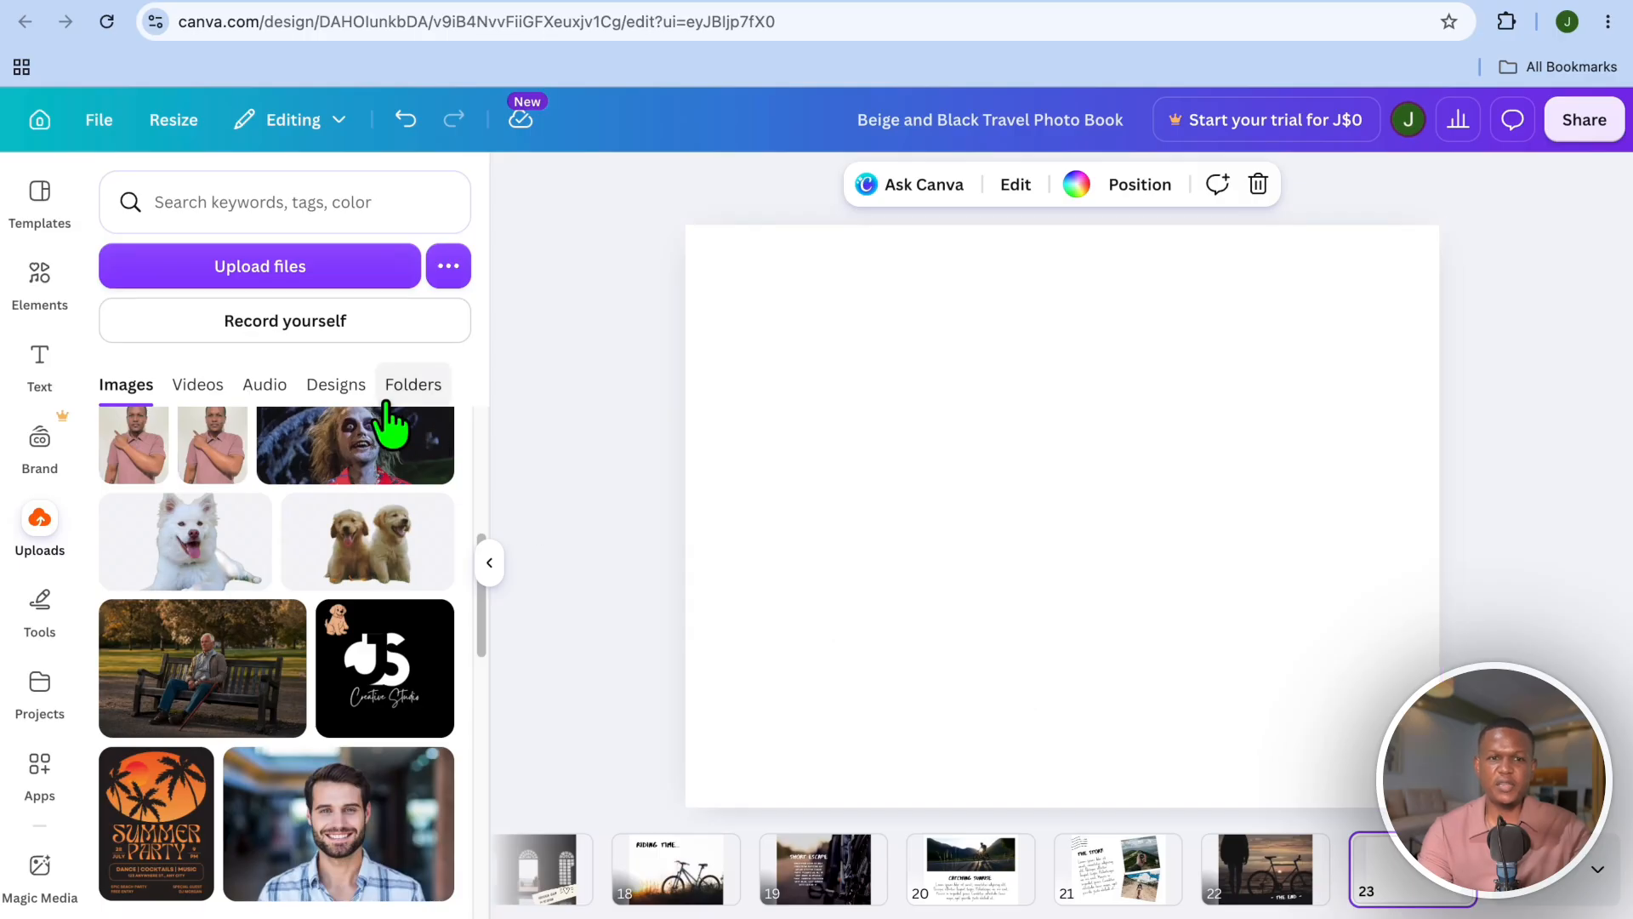
{"action": "left_click", "coordinate": [44, 194]}
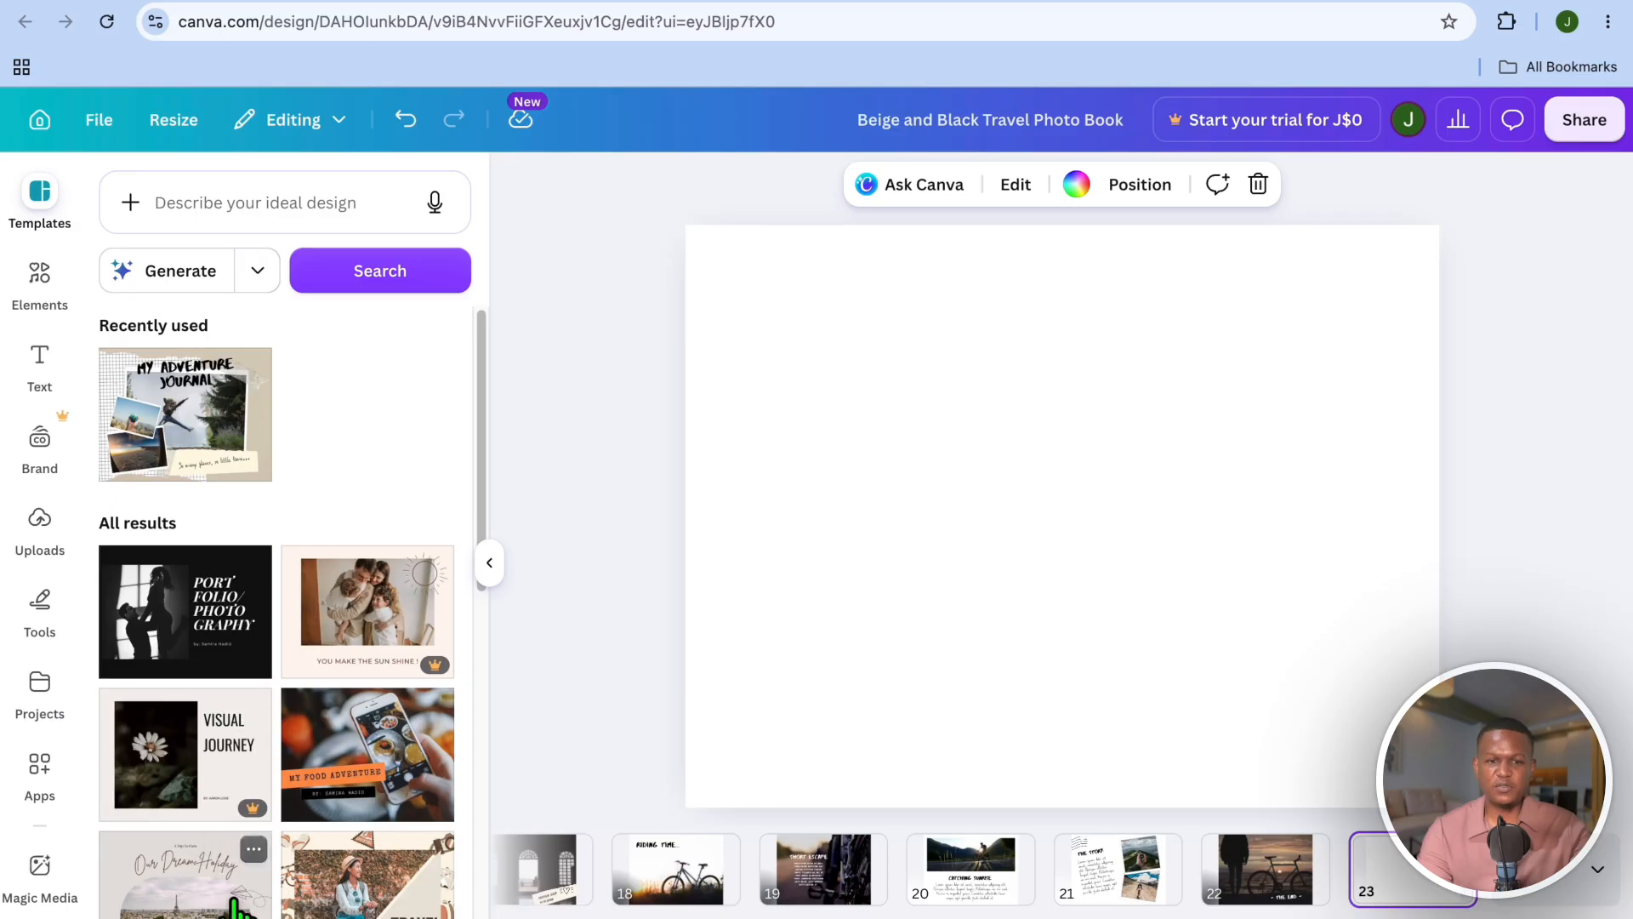
Step: Duplicate page 21, "The Story", which has the compass and mountain trail photos
{"action": "left_click", "coordinate": [1247, 888]}
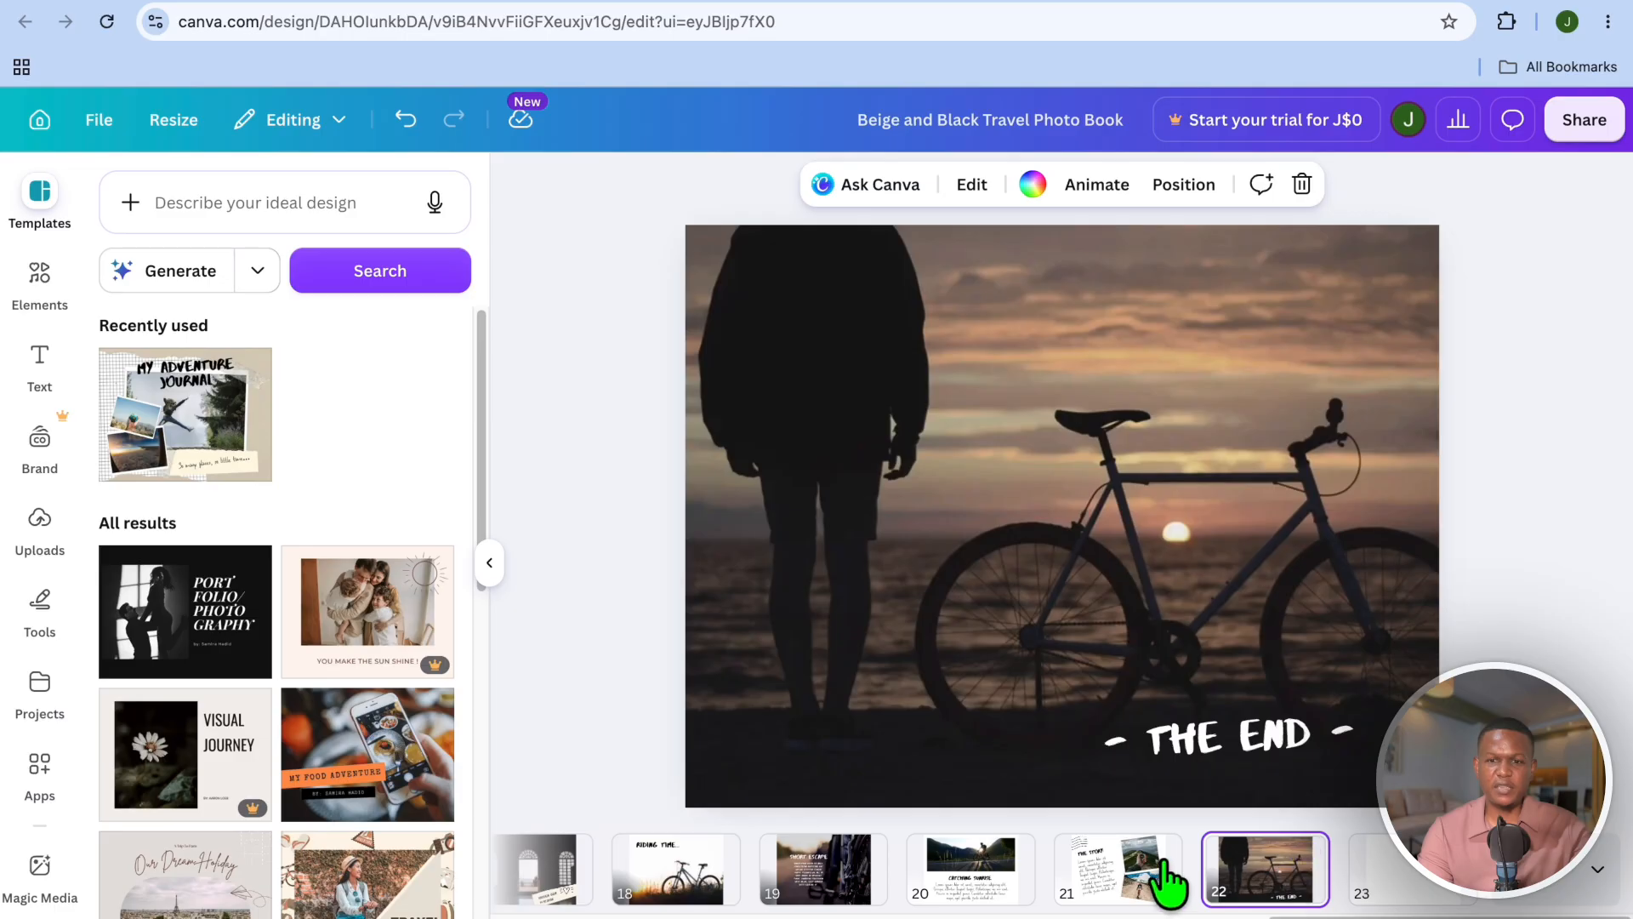
{"action": "left_click", "coordinate": [1119, 885]}
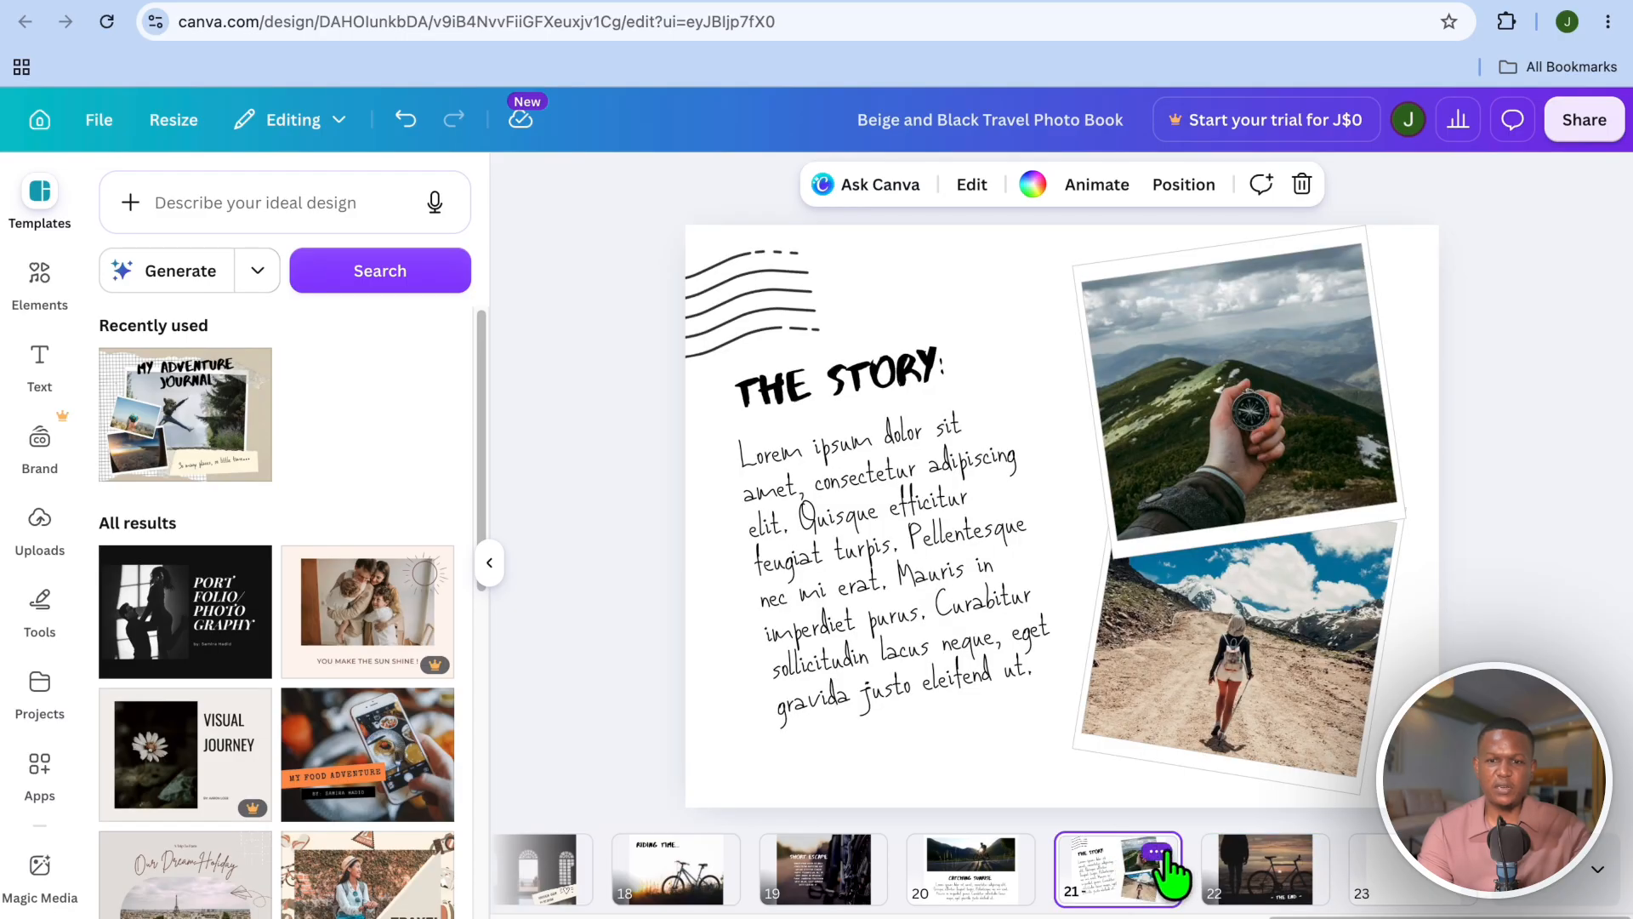
{"action": "left_click", "coordinate": [1162, 855]}
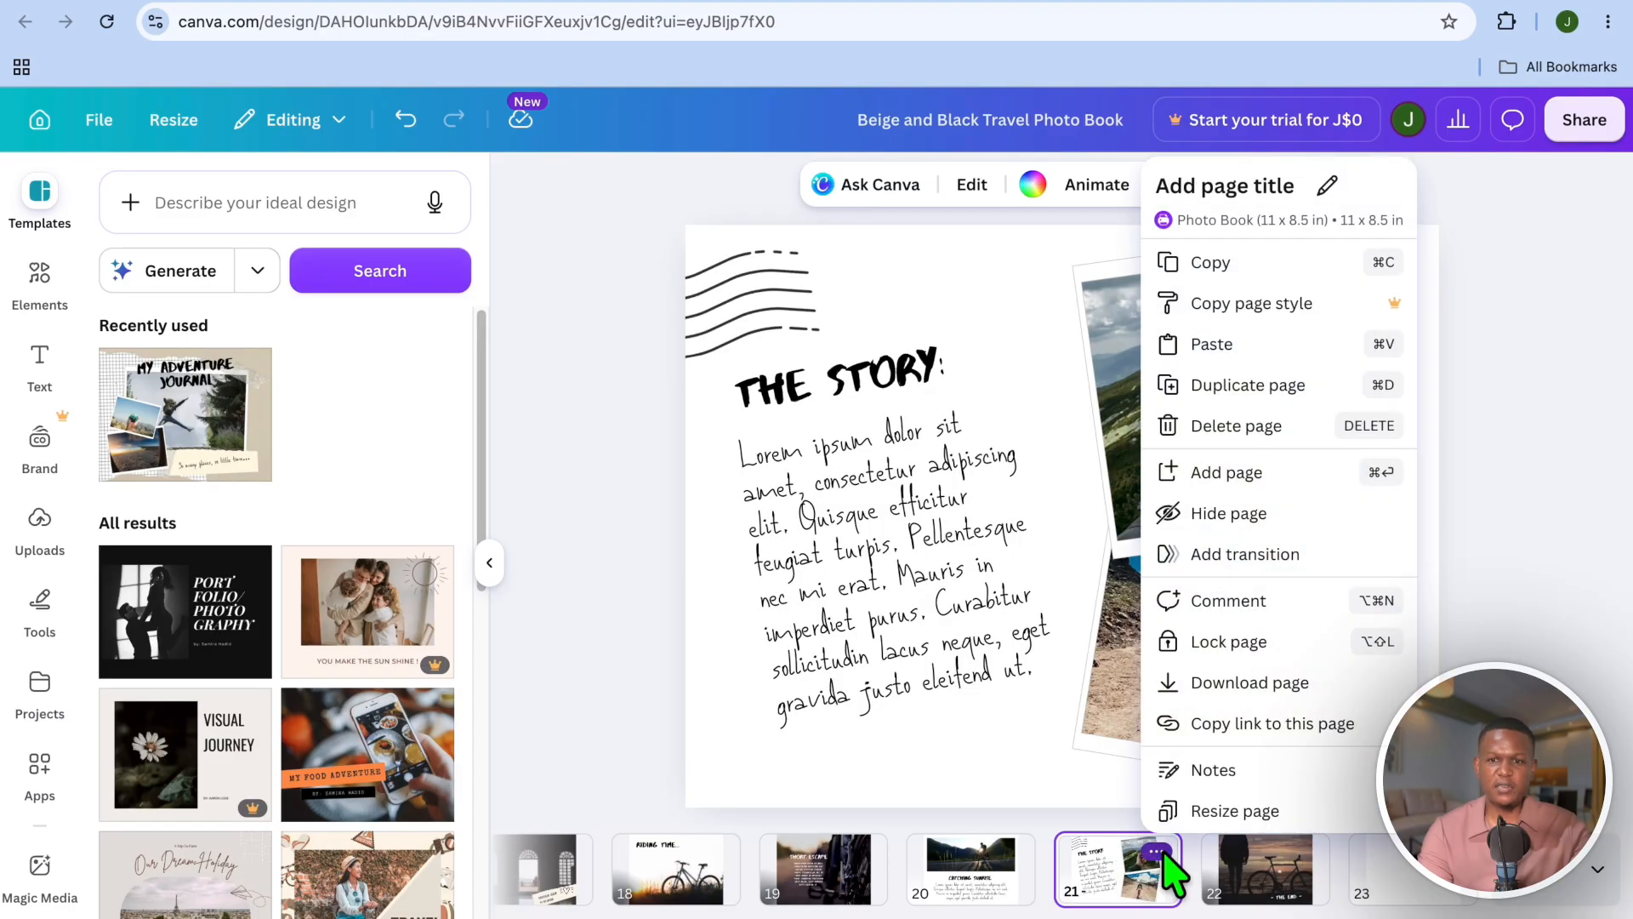
{"action": "left_click", "coordinate": [1247, 388]}
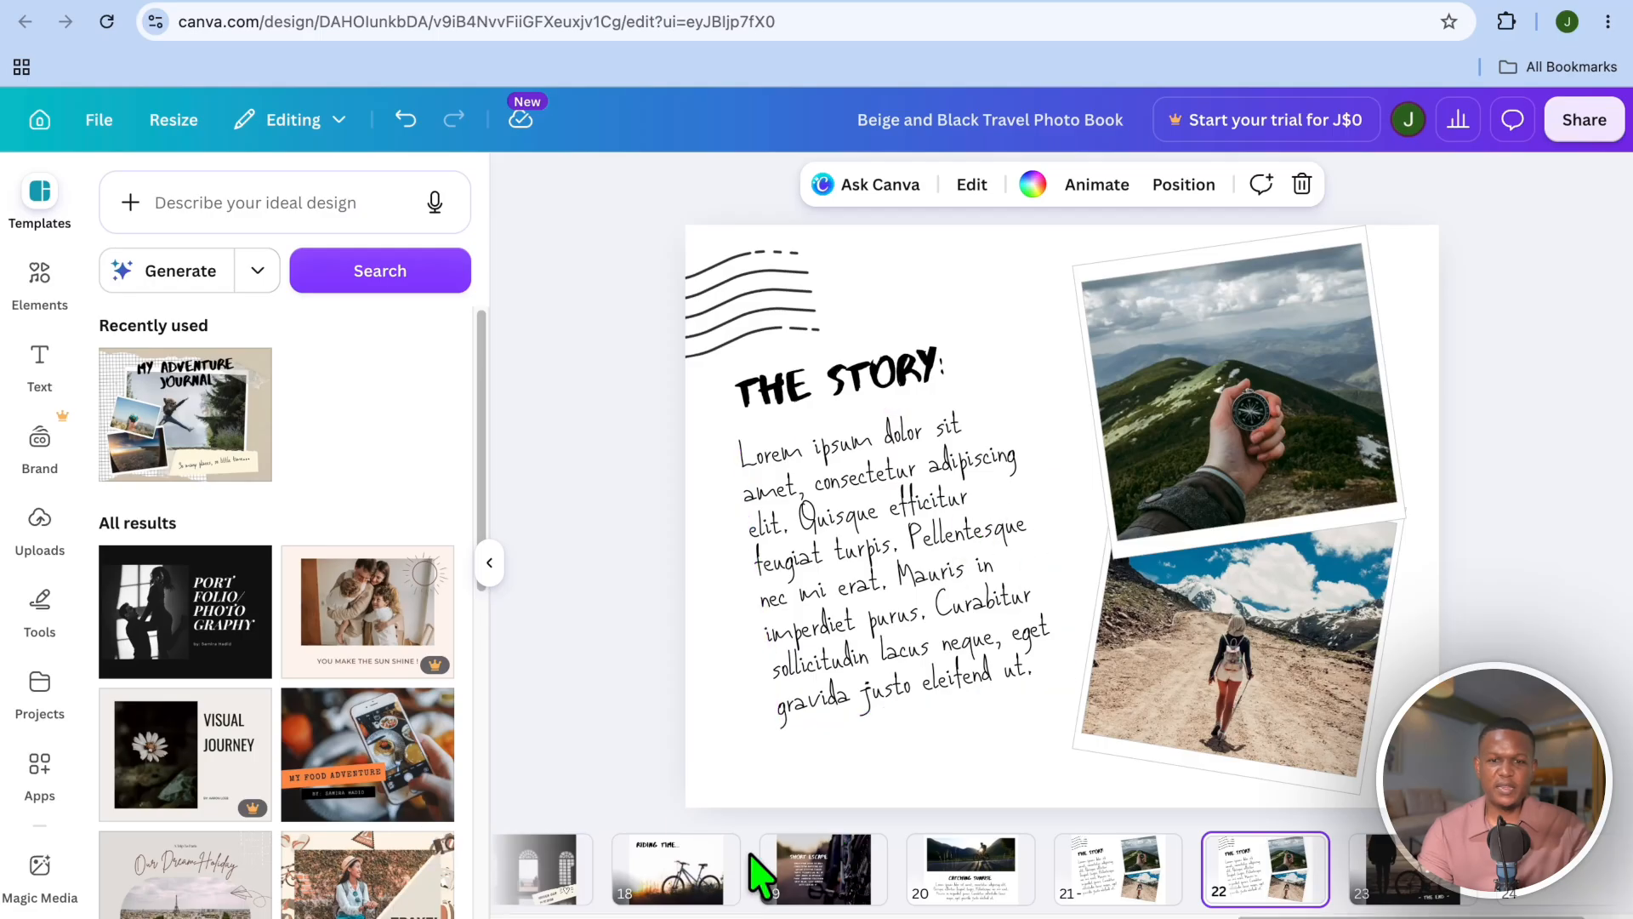
{"action": "scroll", "coordinate": [732, 884], "scroll_direction": "right", "scroll_amount": 2}
{"action": "scroll", "coordinate": [732, 884], "scroll_direction": "left", "scroll_amount": 20}
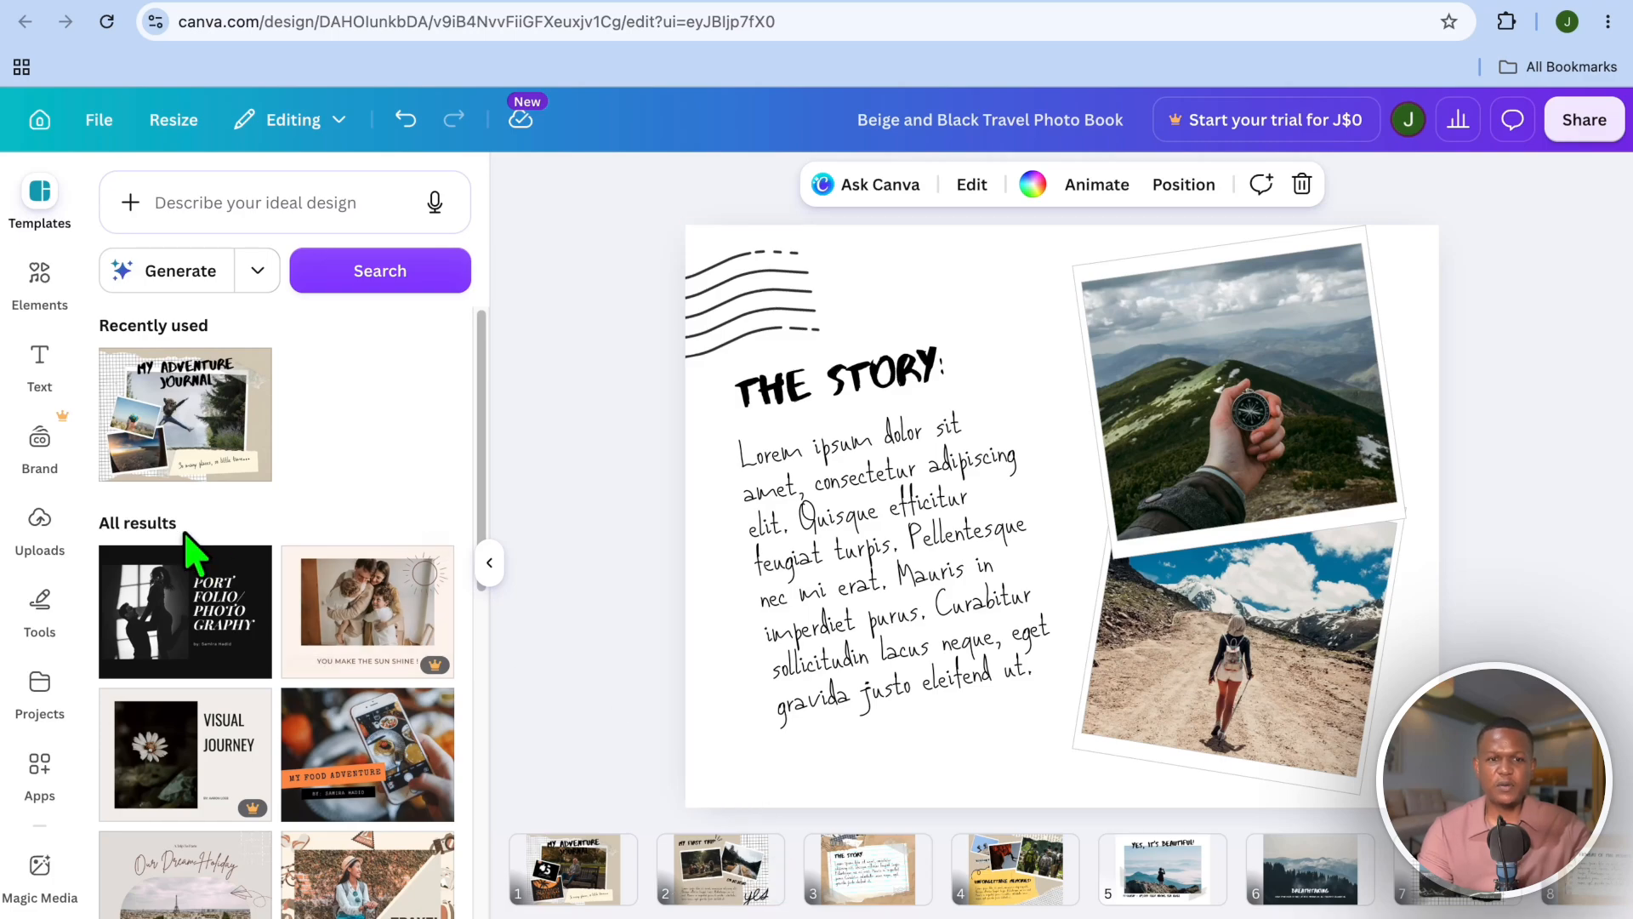
Step: Search the elements for "romantic love songs" and add the 2:01 Romantic audio track starting from the cover page
{"action": "left_click", "coordinate": [40, 523]}
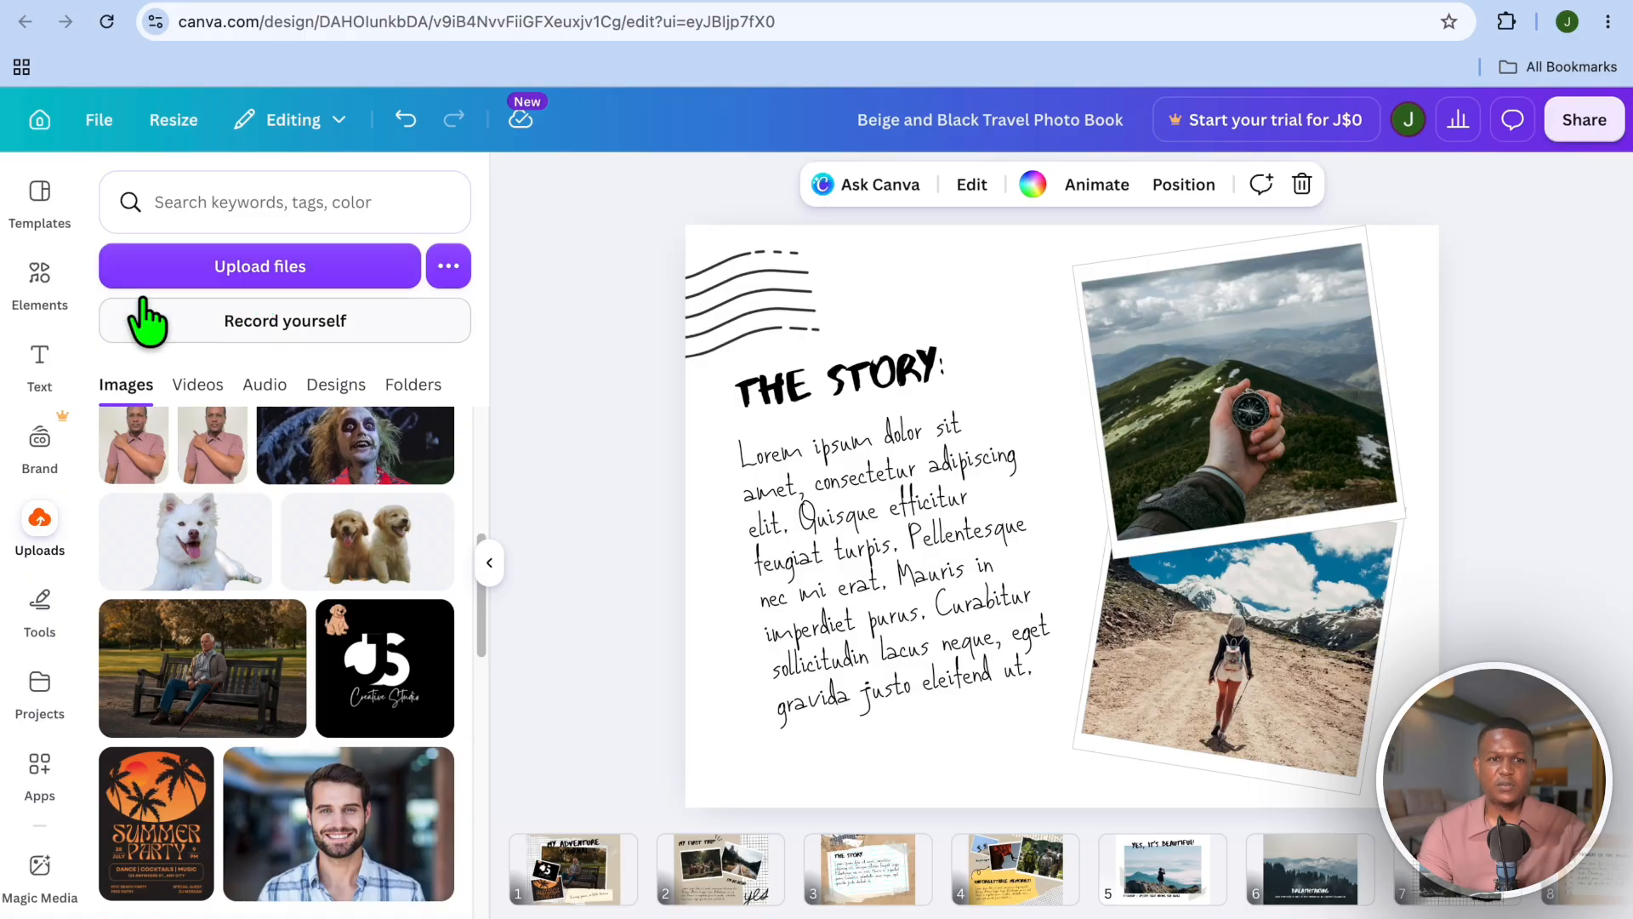
{"action": "left_click", "coordinate": [40, 276]}
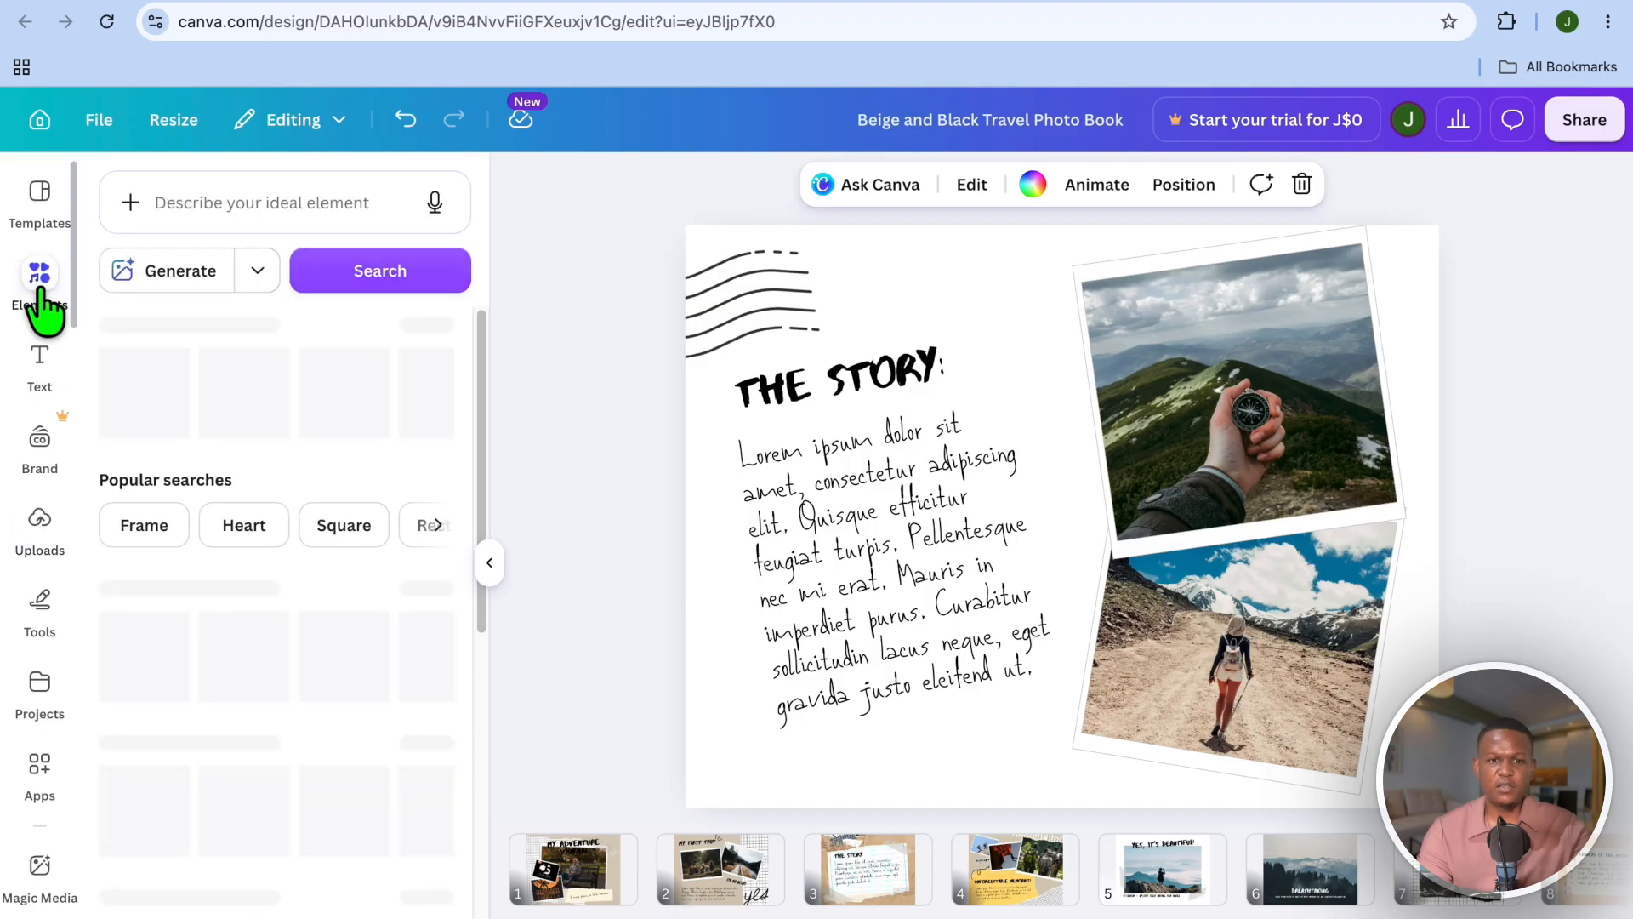
{"action": "left_click", "coordinate": [240, 204]}
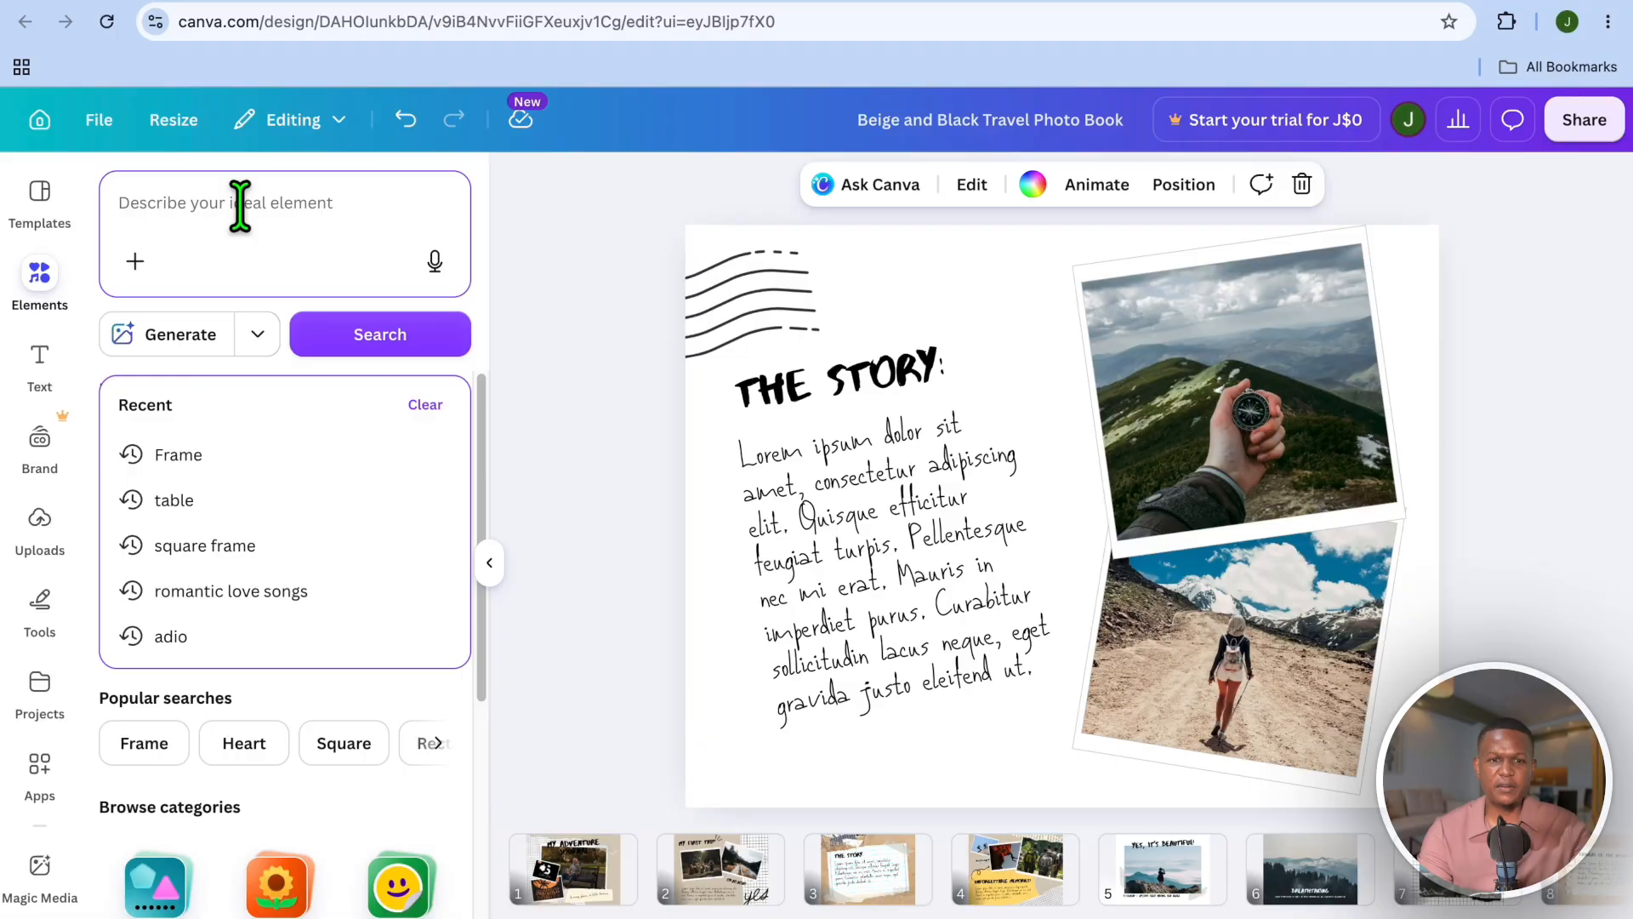
{"action": "left_click", "coordinate": [299, 597]}
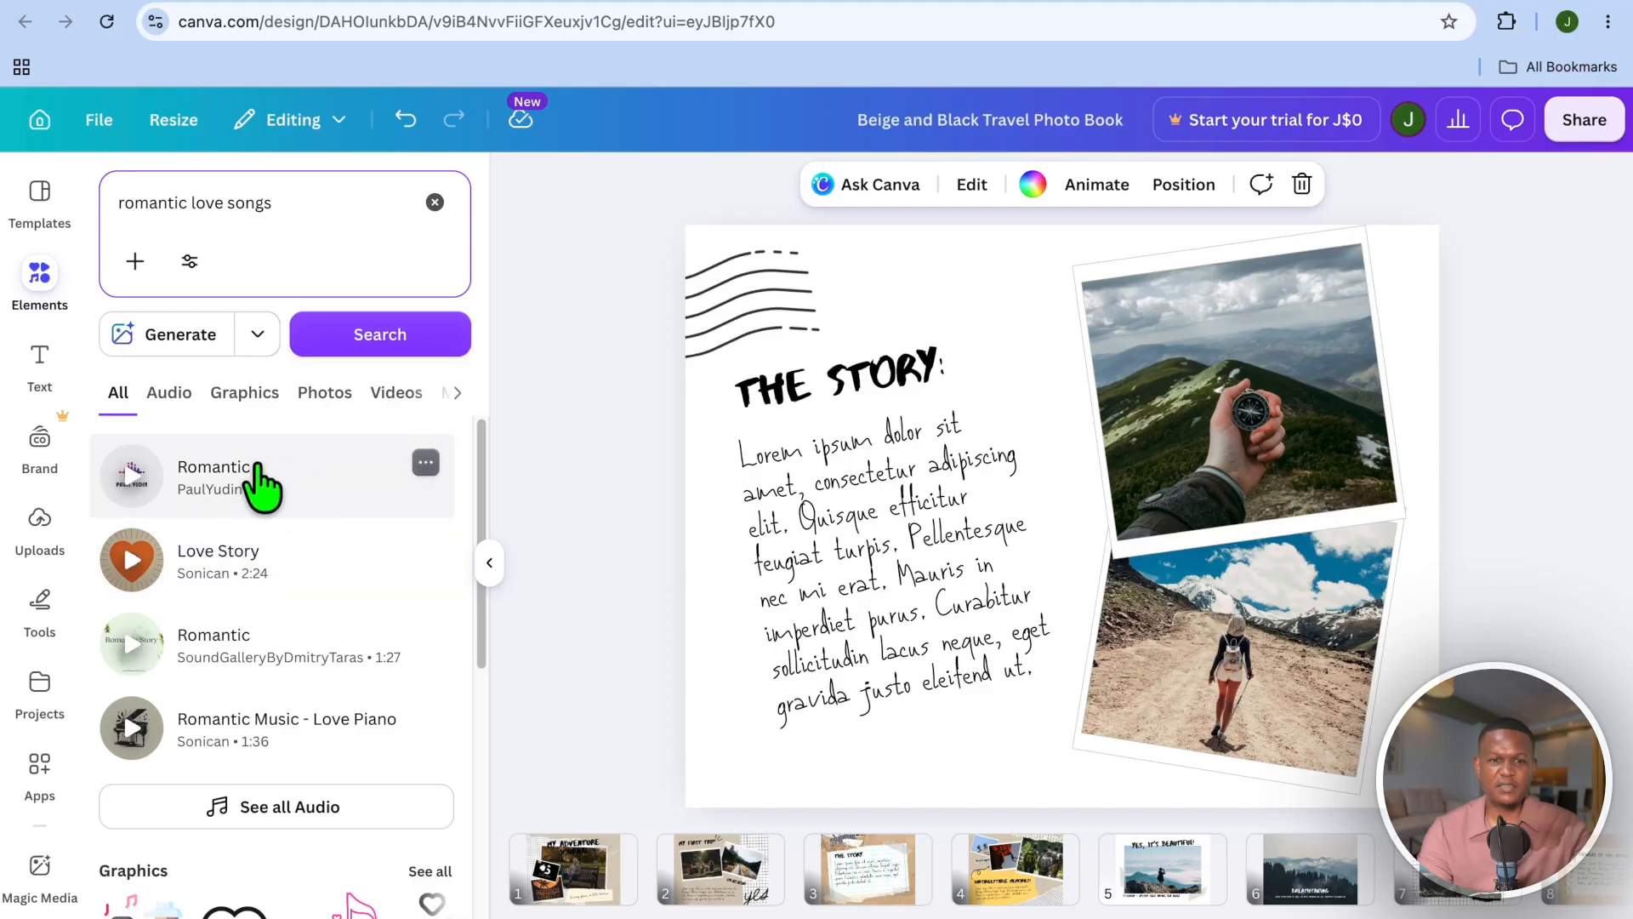
{"action": "scroll", "coordinate": [815, 825], "scroll_direction": "down", "scroll_amount": 3}
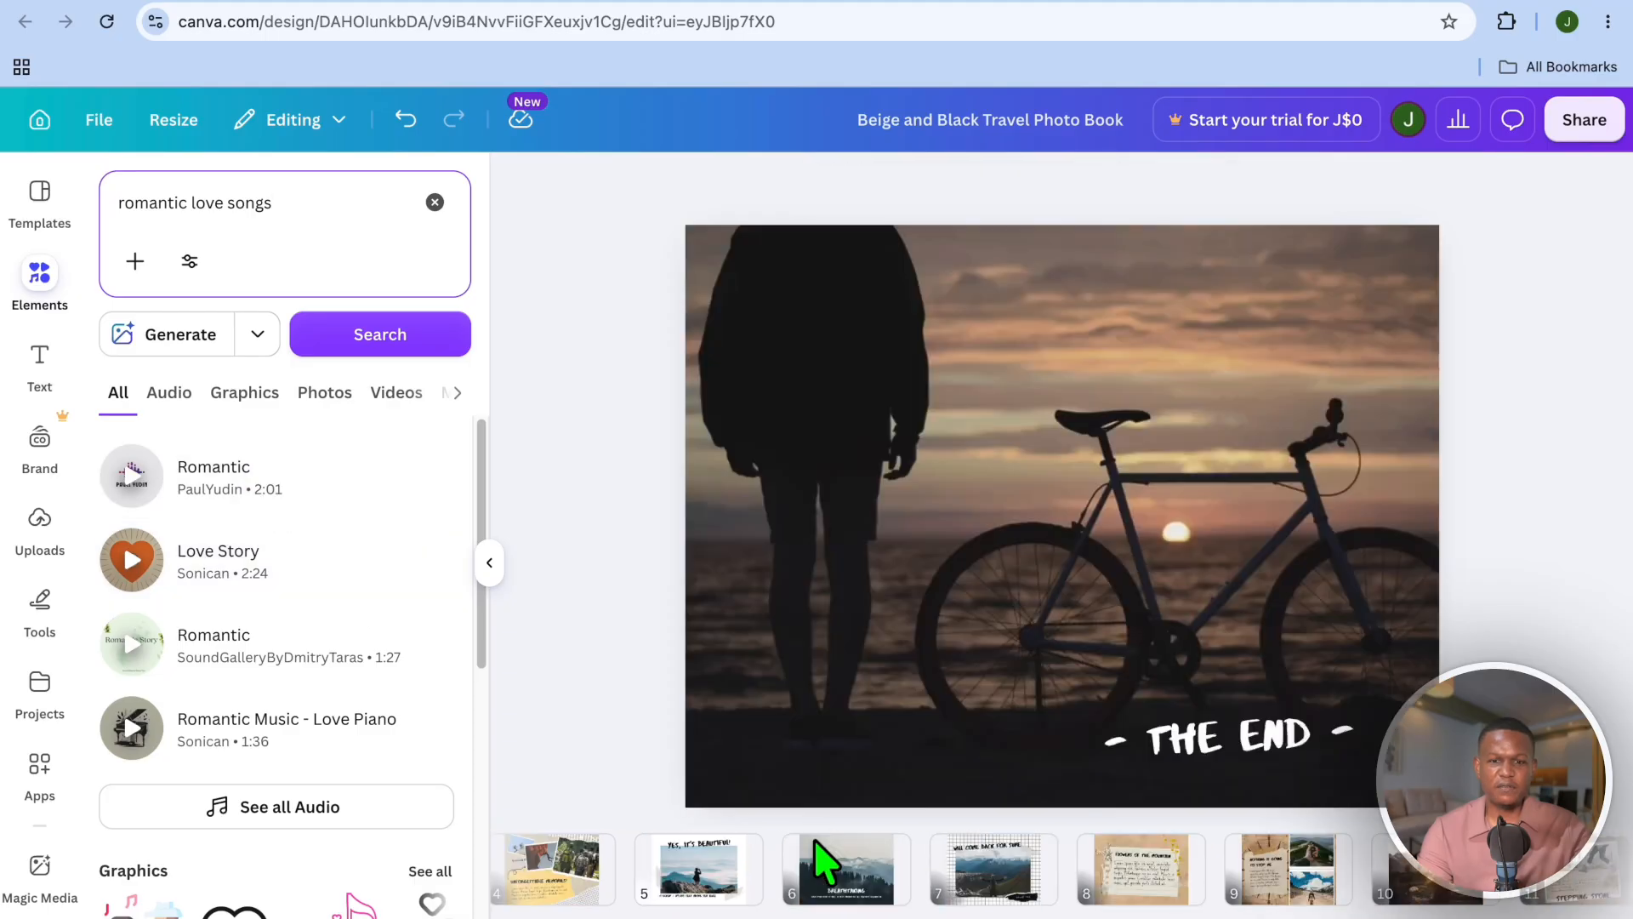
{"action": "scroll", "coordinate": [803, 893], "scroll_direction": "up", "scroll_amount": 5}
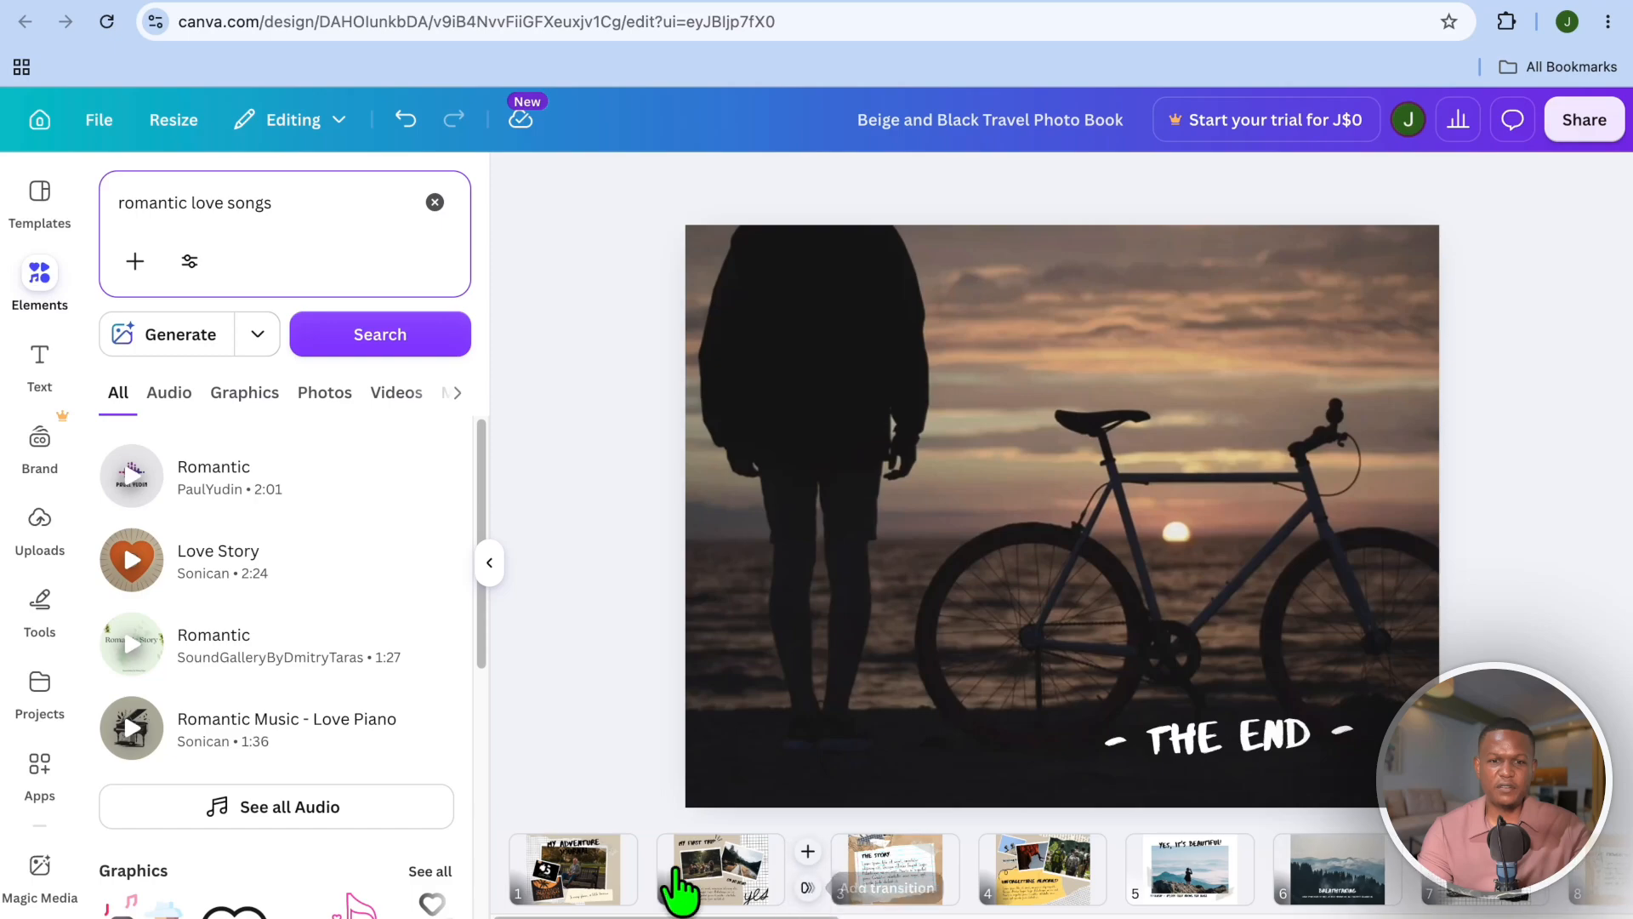
{"action": "left_click", "coordinate": [554, 851]}
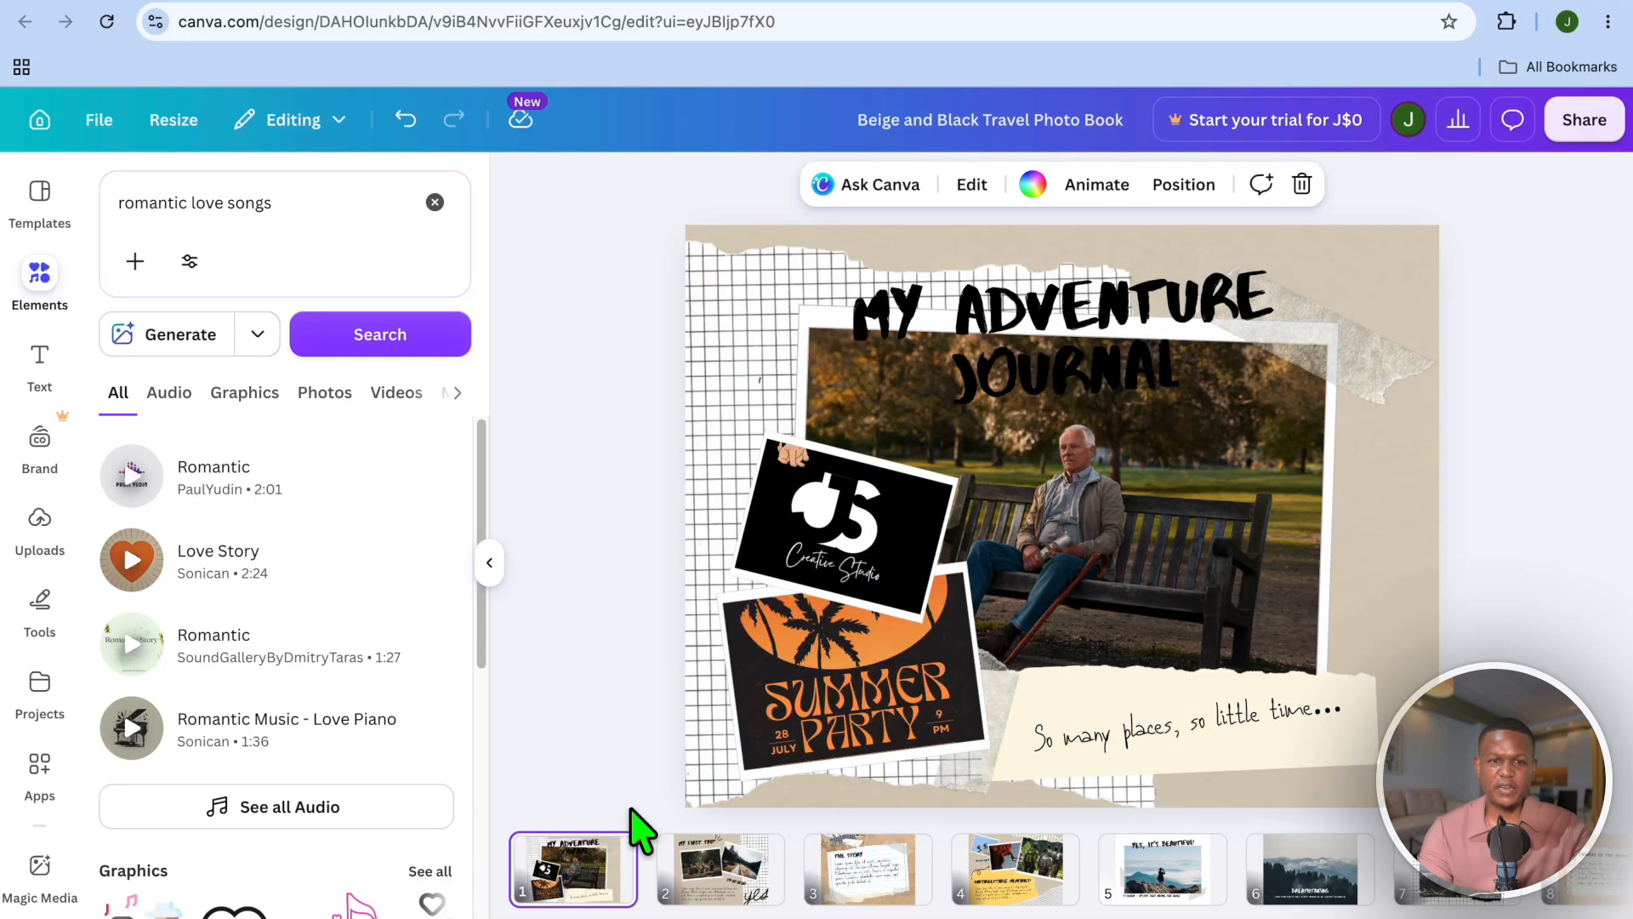
{"action": "left_click", "coordinate": [261, 496]}
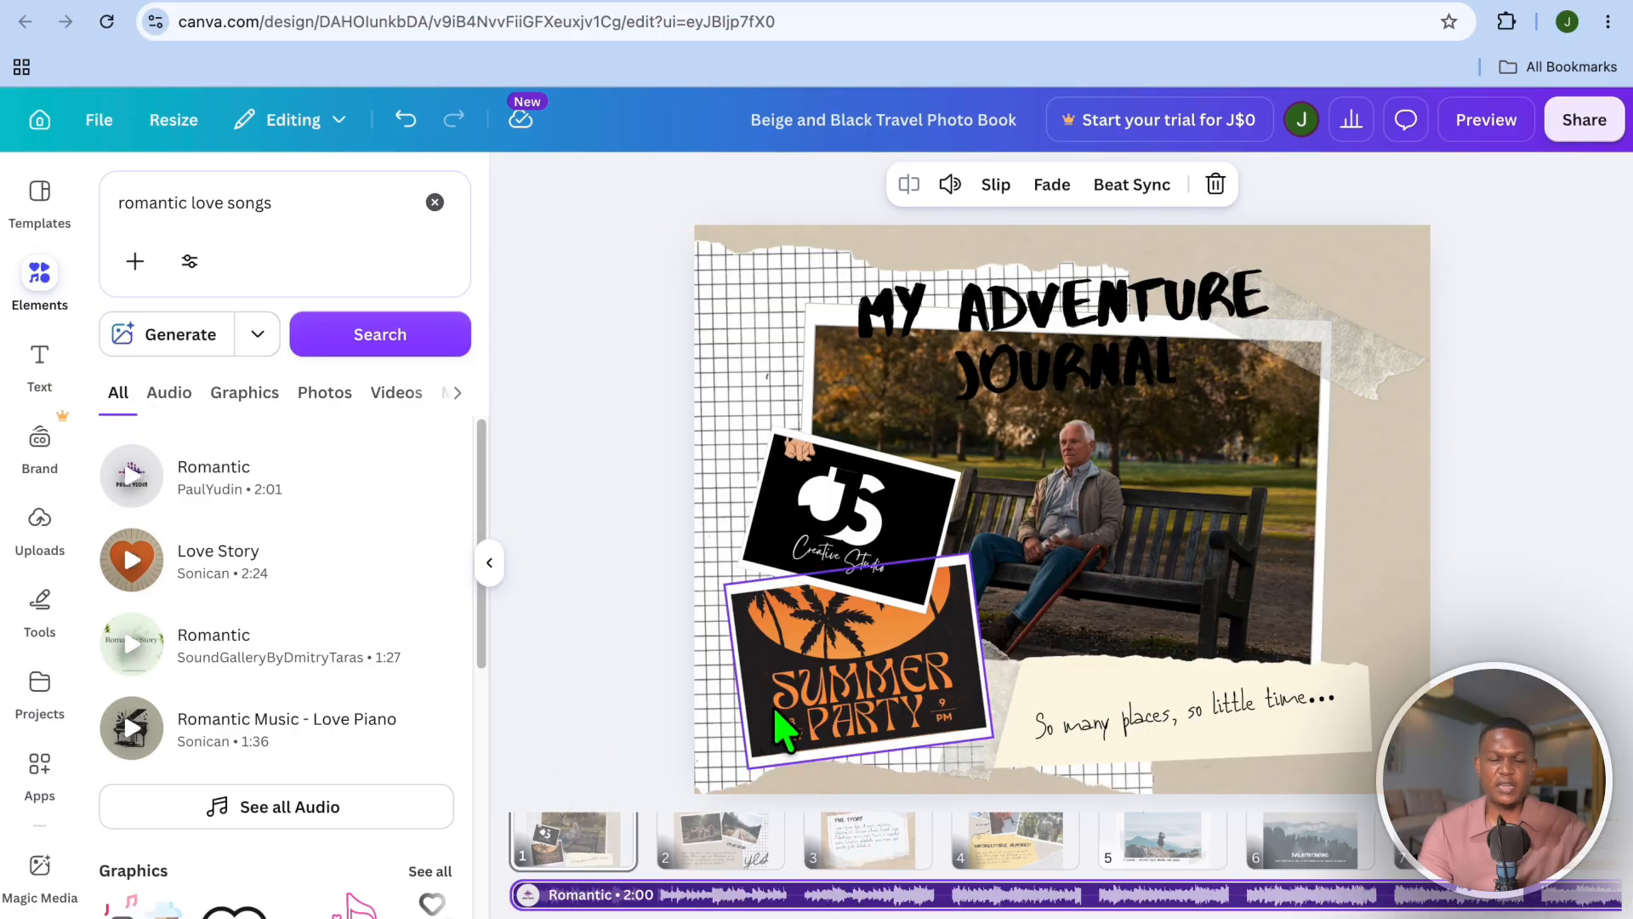
Step: Add a Dissolve transition after the cover page
{"action": "left_click", "coordinate": [595, 863]}
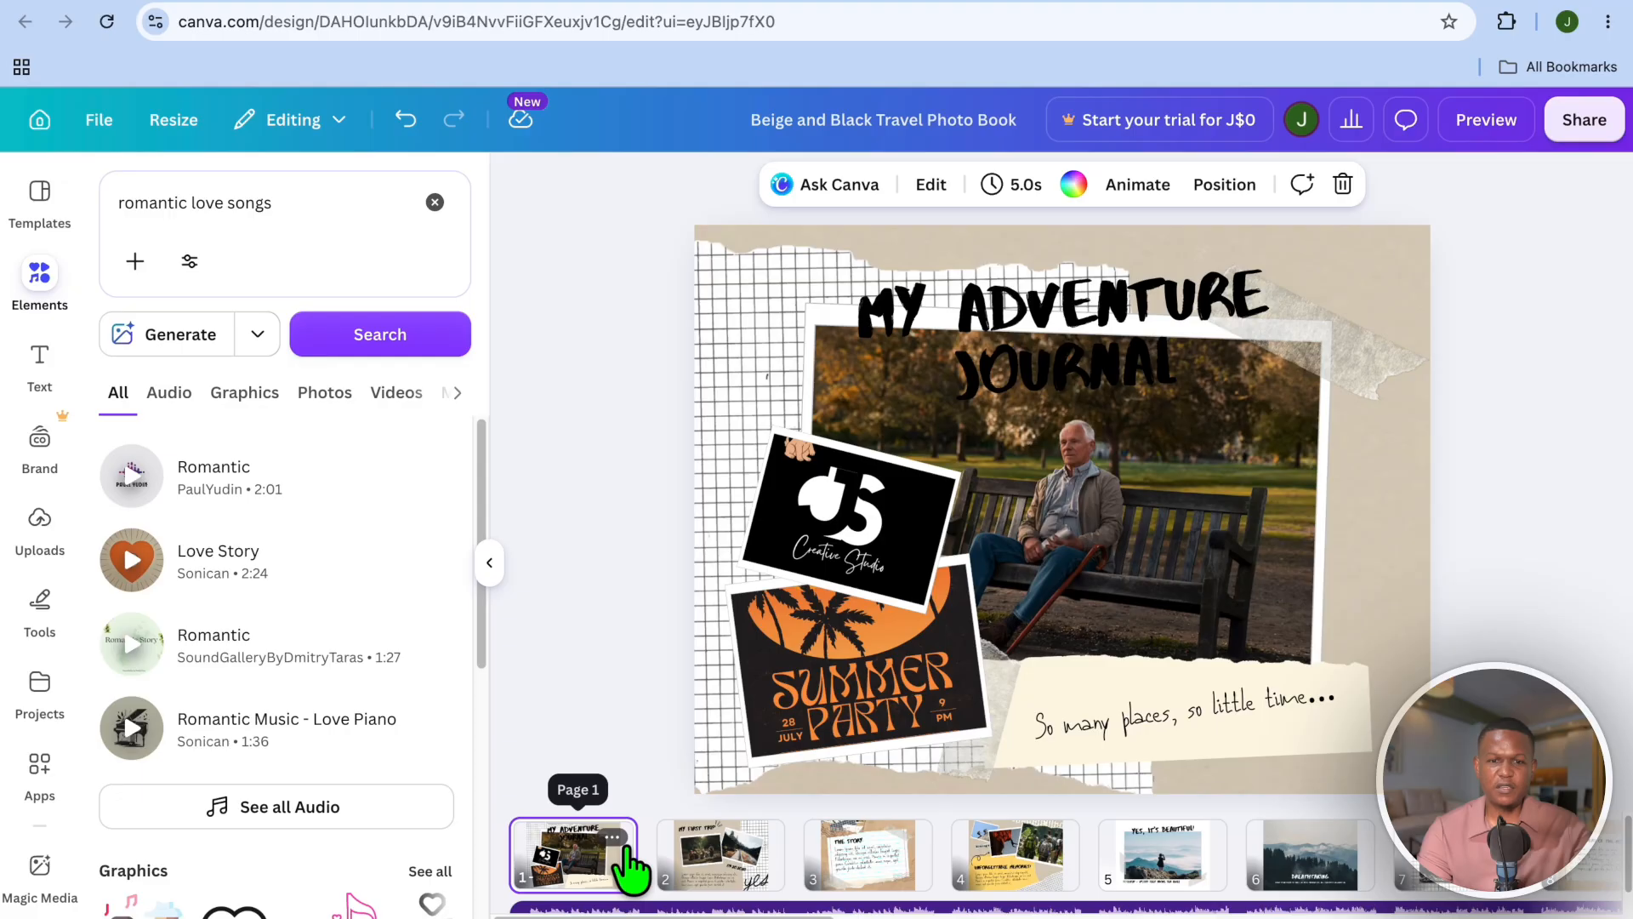
{"action": "left_click", "coordinate": [612, 837]}
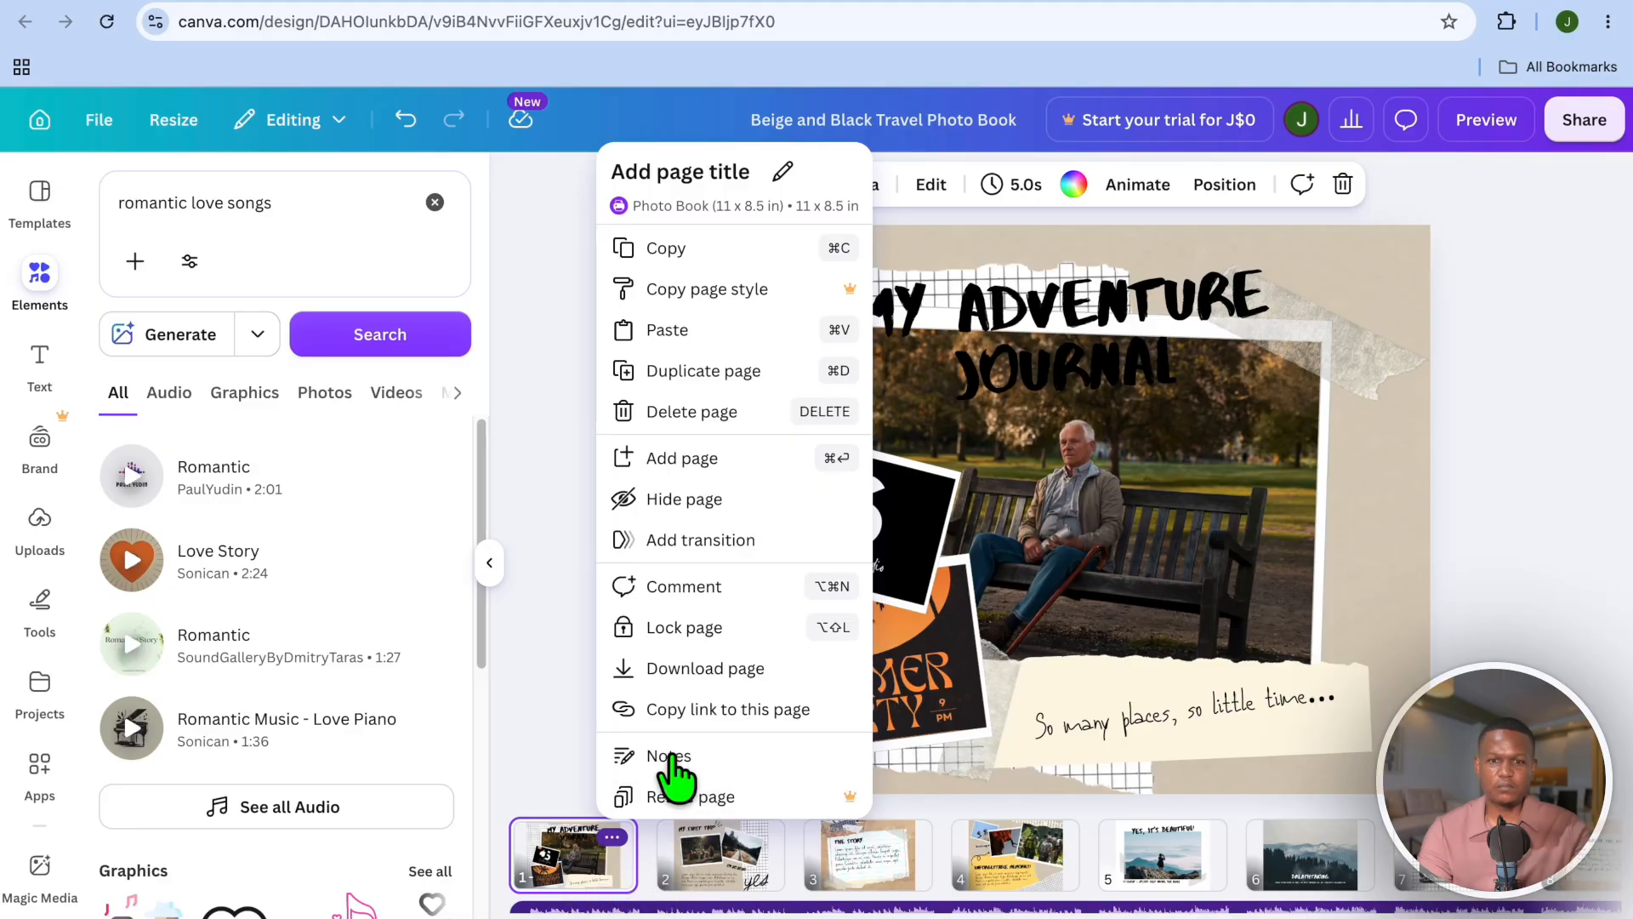
{"action": "left_click", "coordinate": [690, 545]}
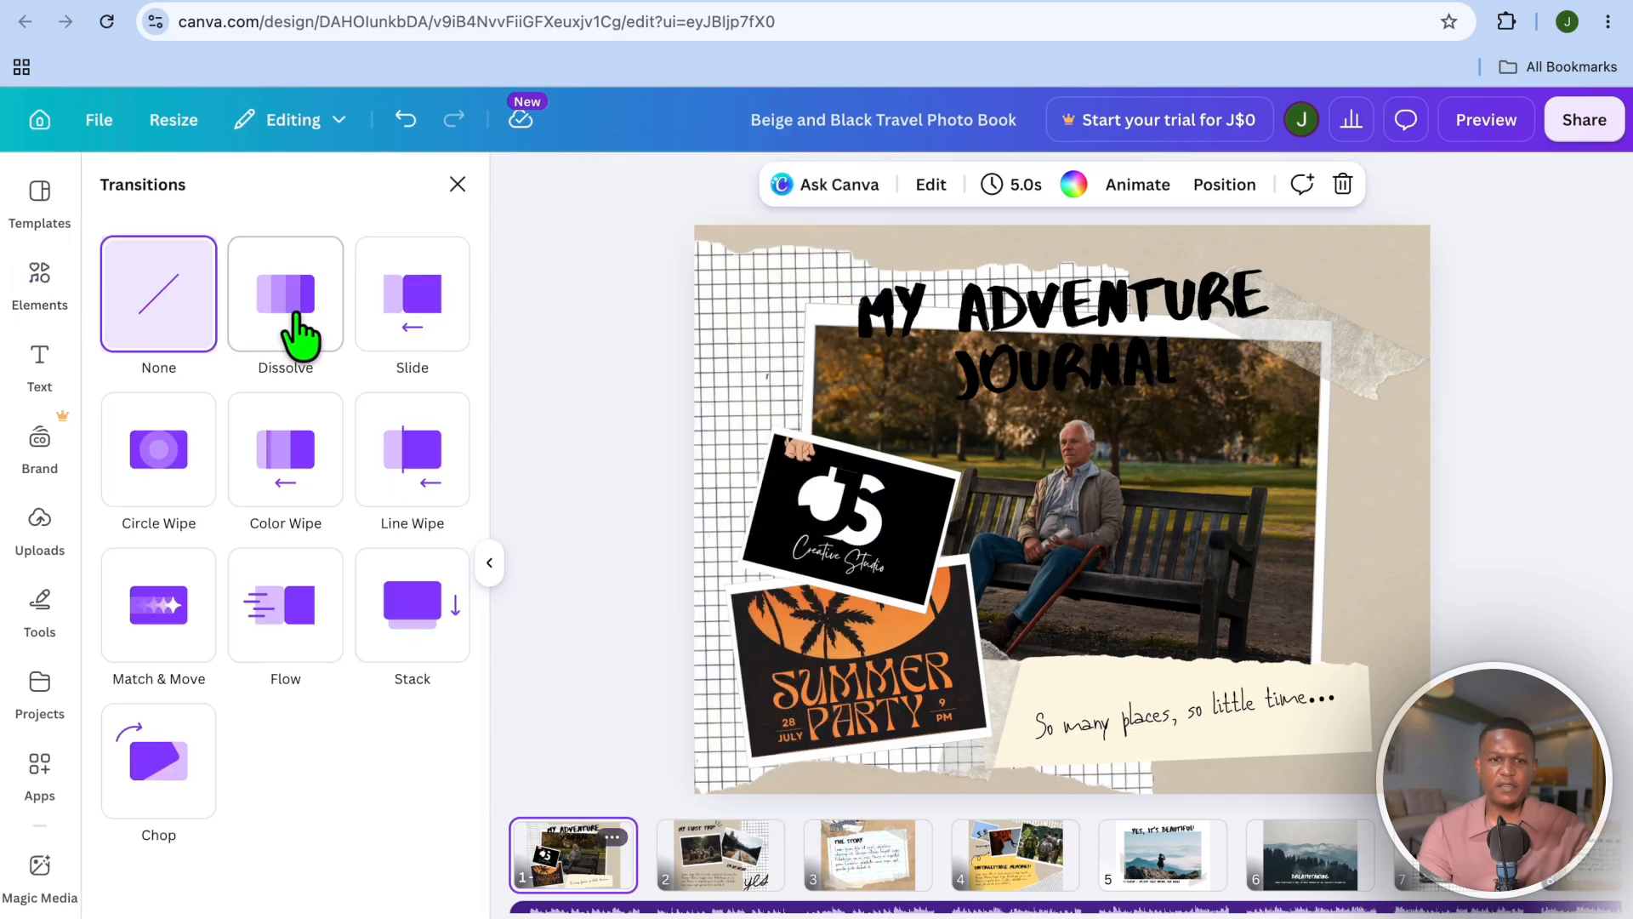
{"action": "left_click", "coordinate": [298, 334]}
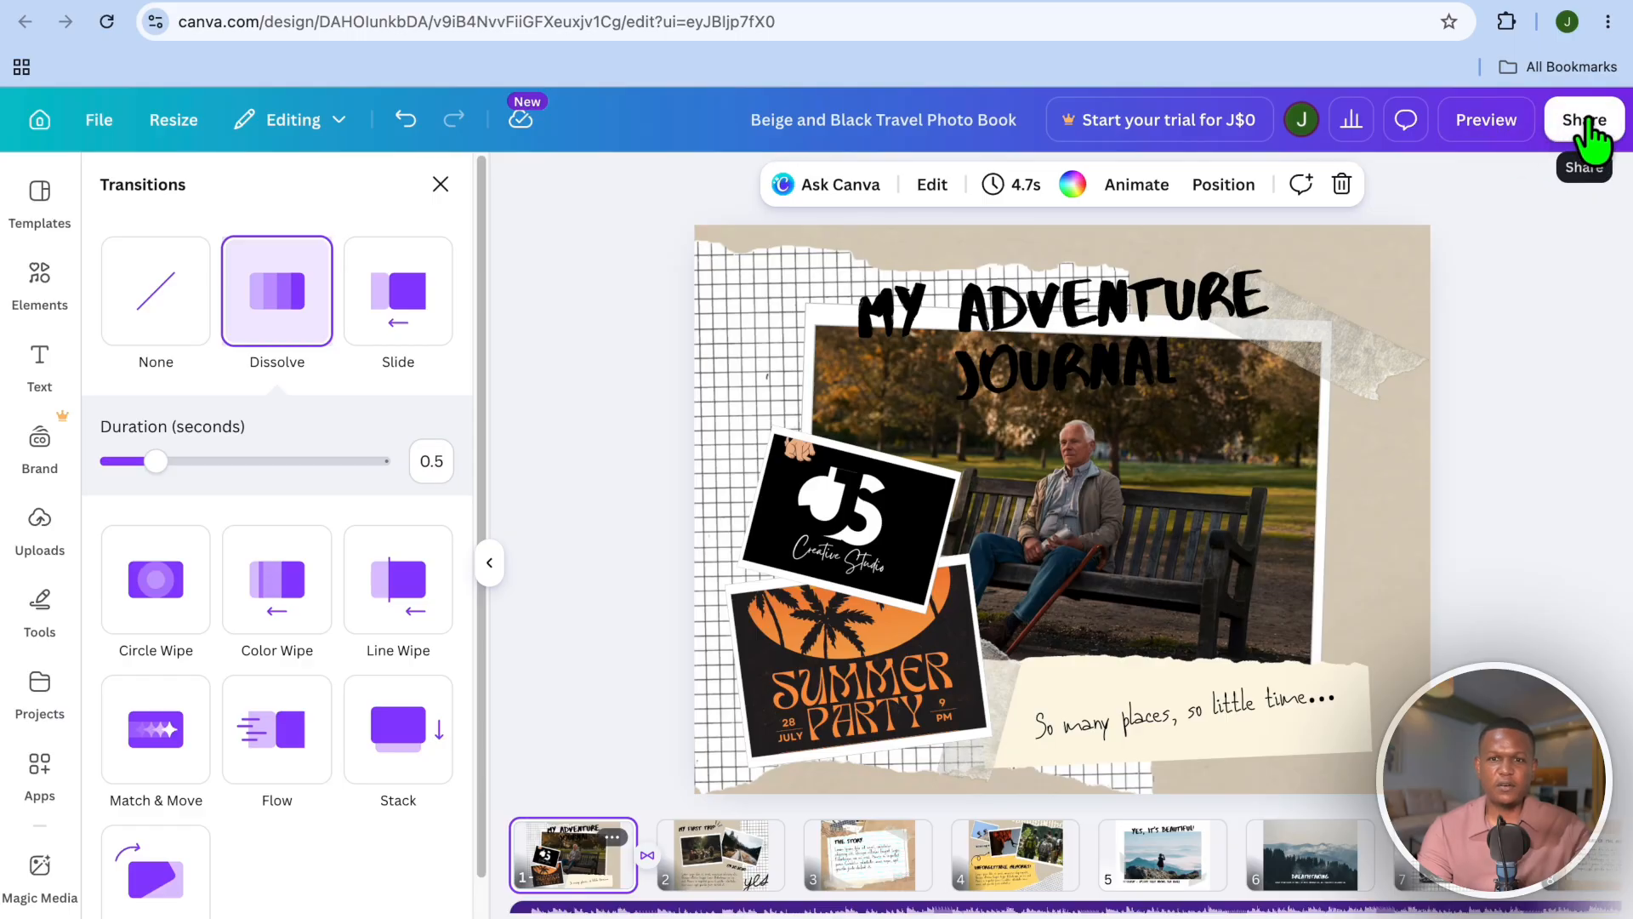
Step: Look at the design's download settings and close them without downloading
{"action": "left_click", "coordinate": [1584, 120]}
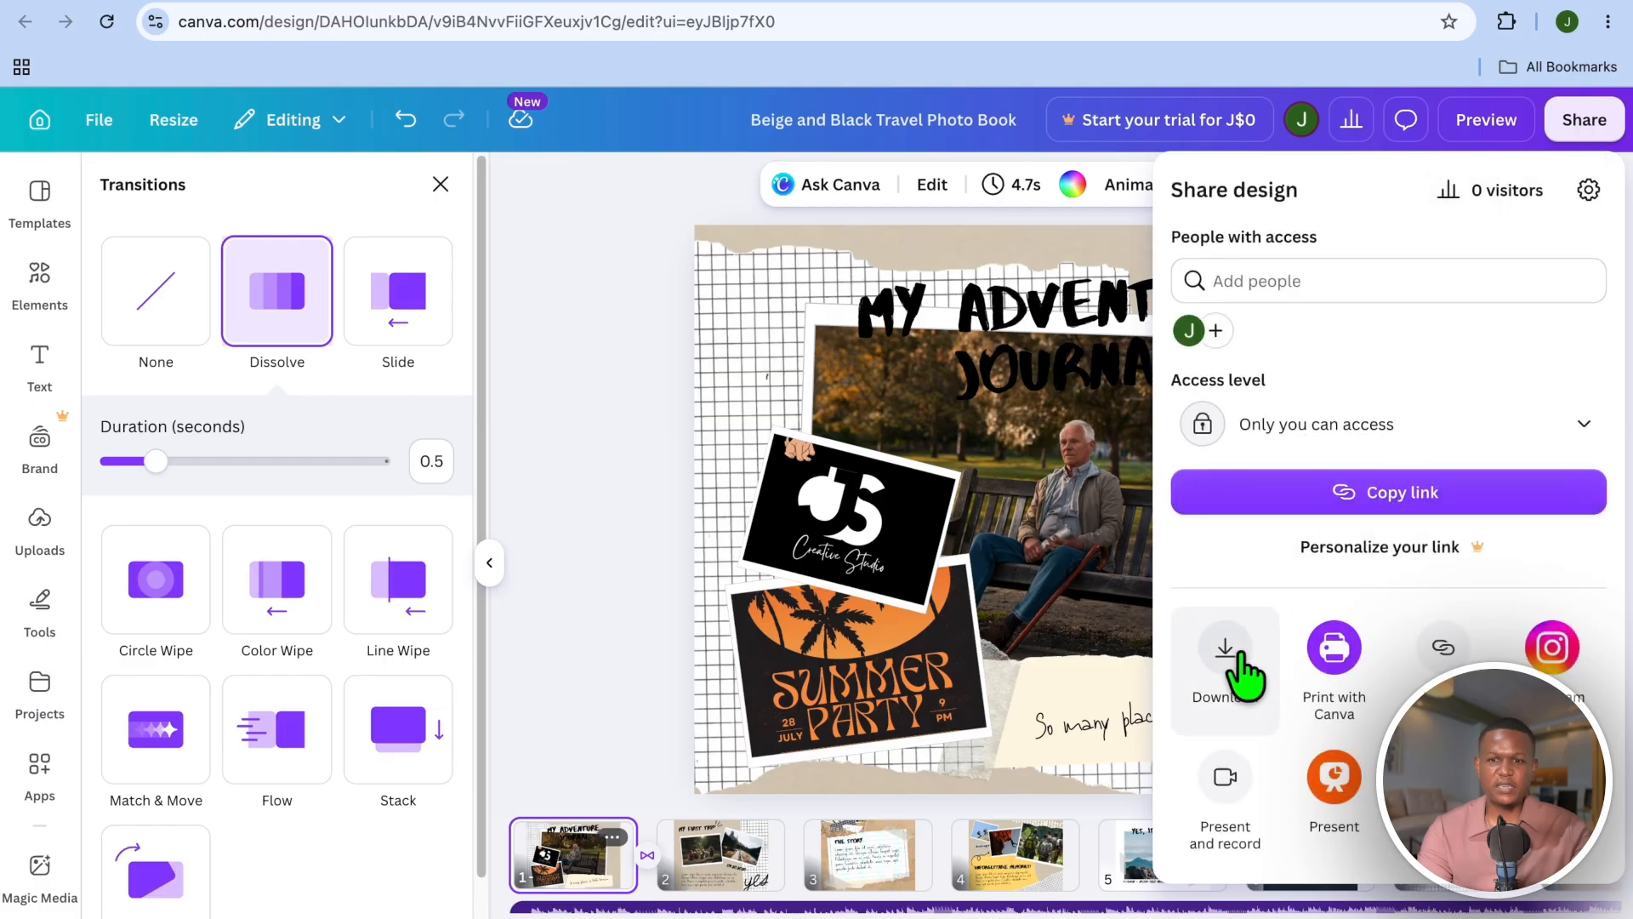
{"action": "left_click", "coordinate": [1226, 664]}
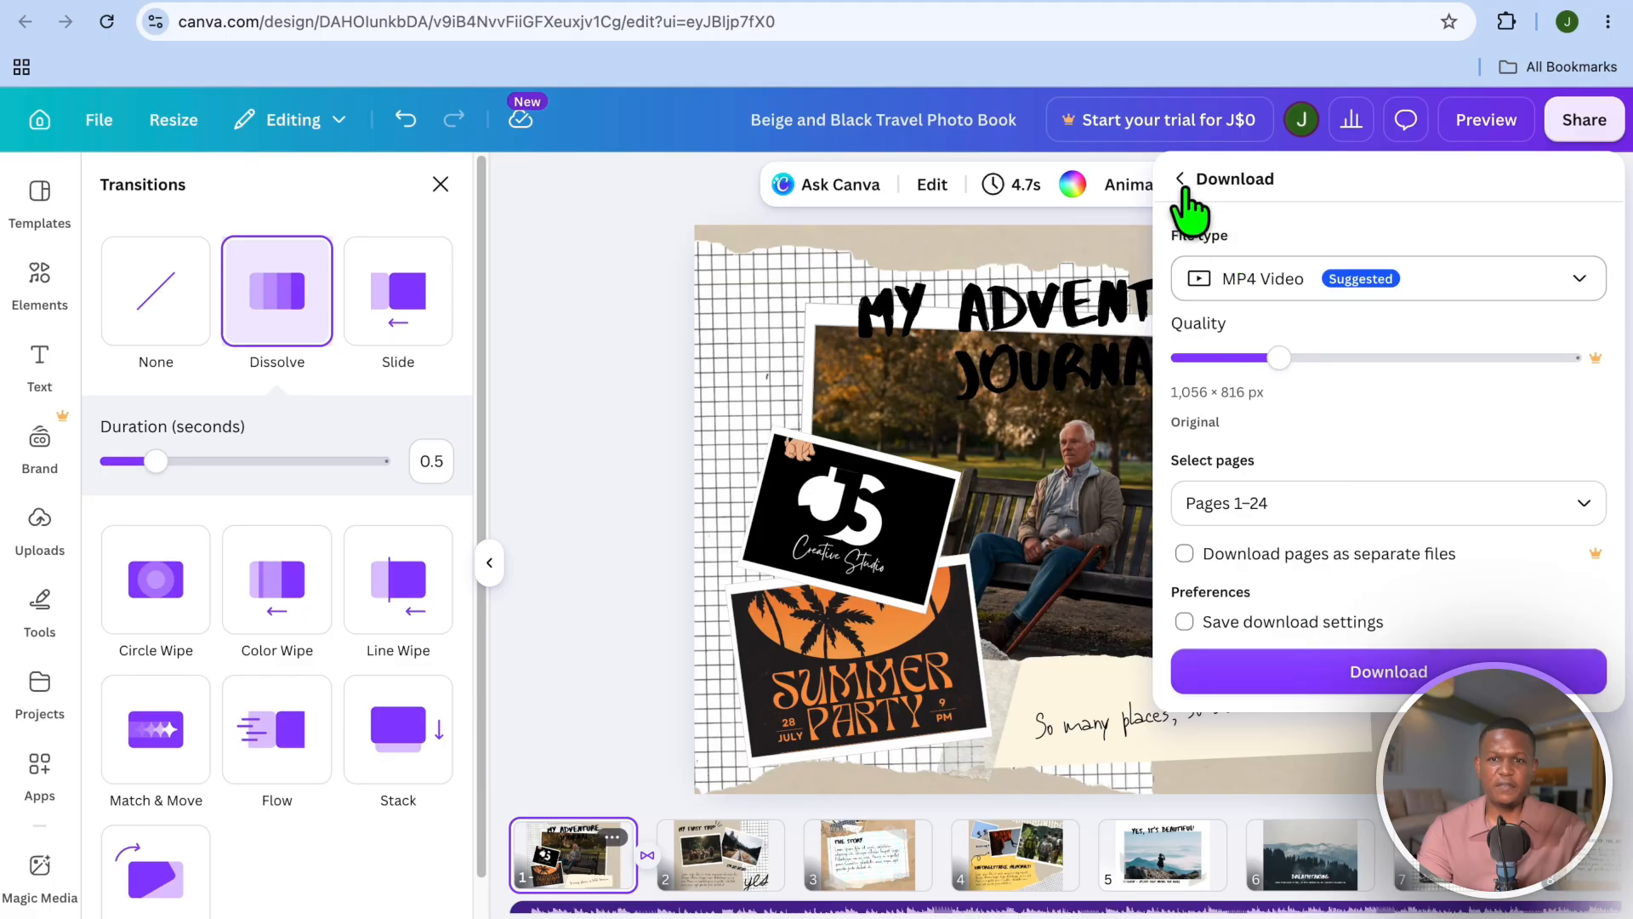
{"action": "left_click", "coordinate": [1182, 180]}
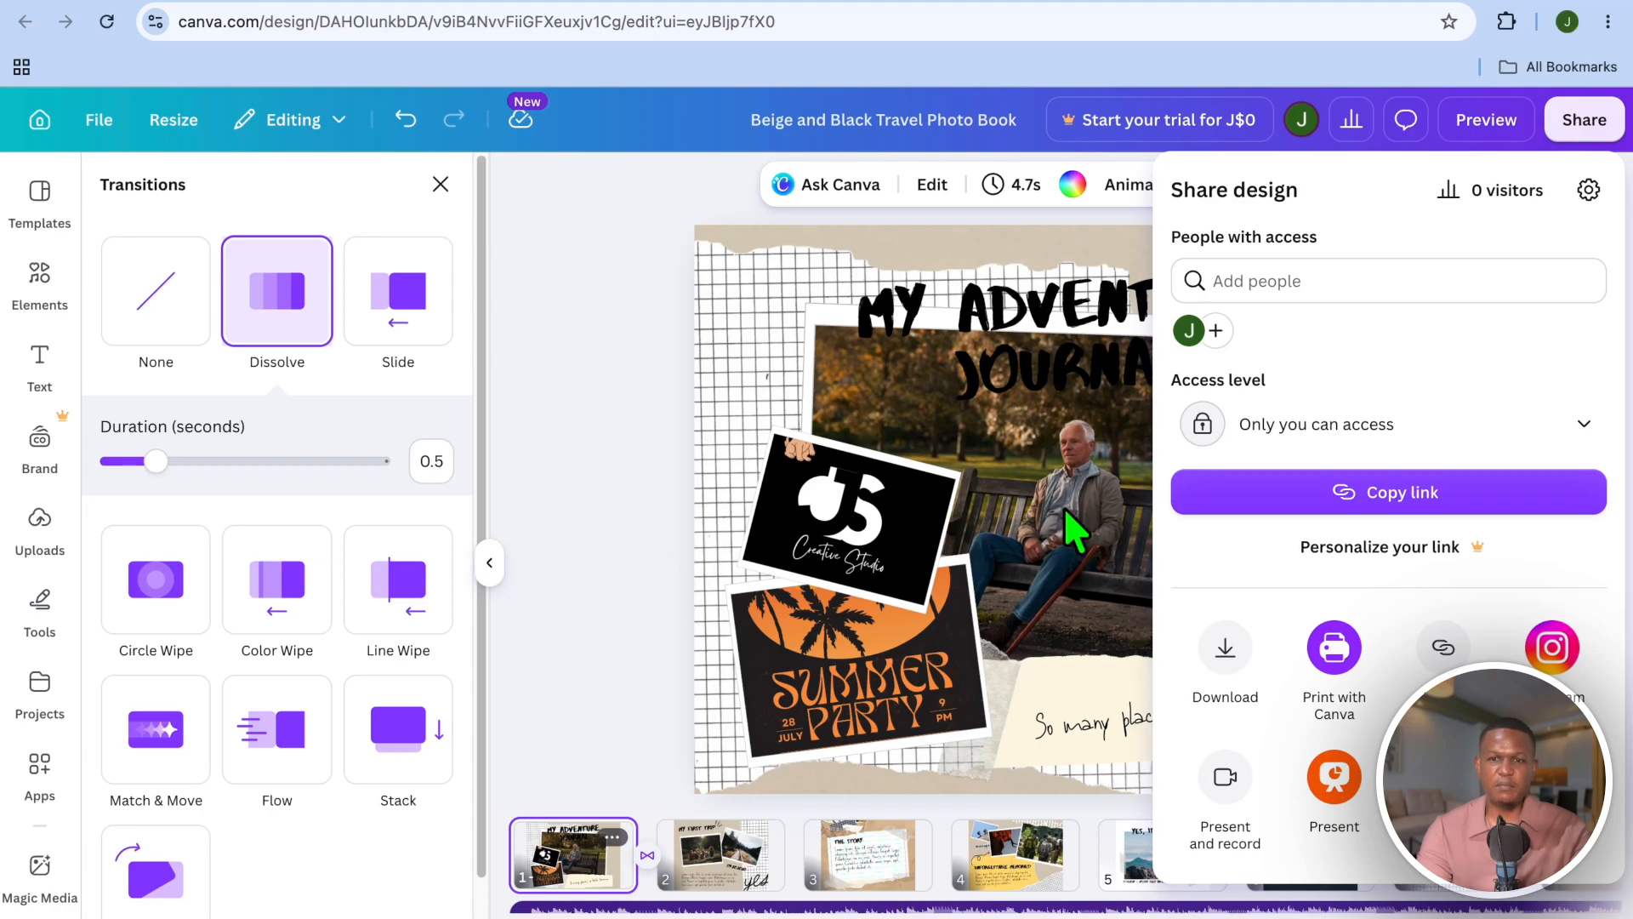
{"action": "left_click", "coordinate": [595, 272]}
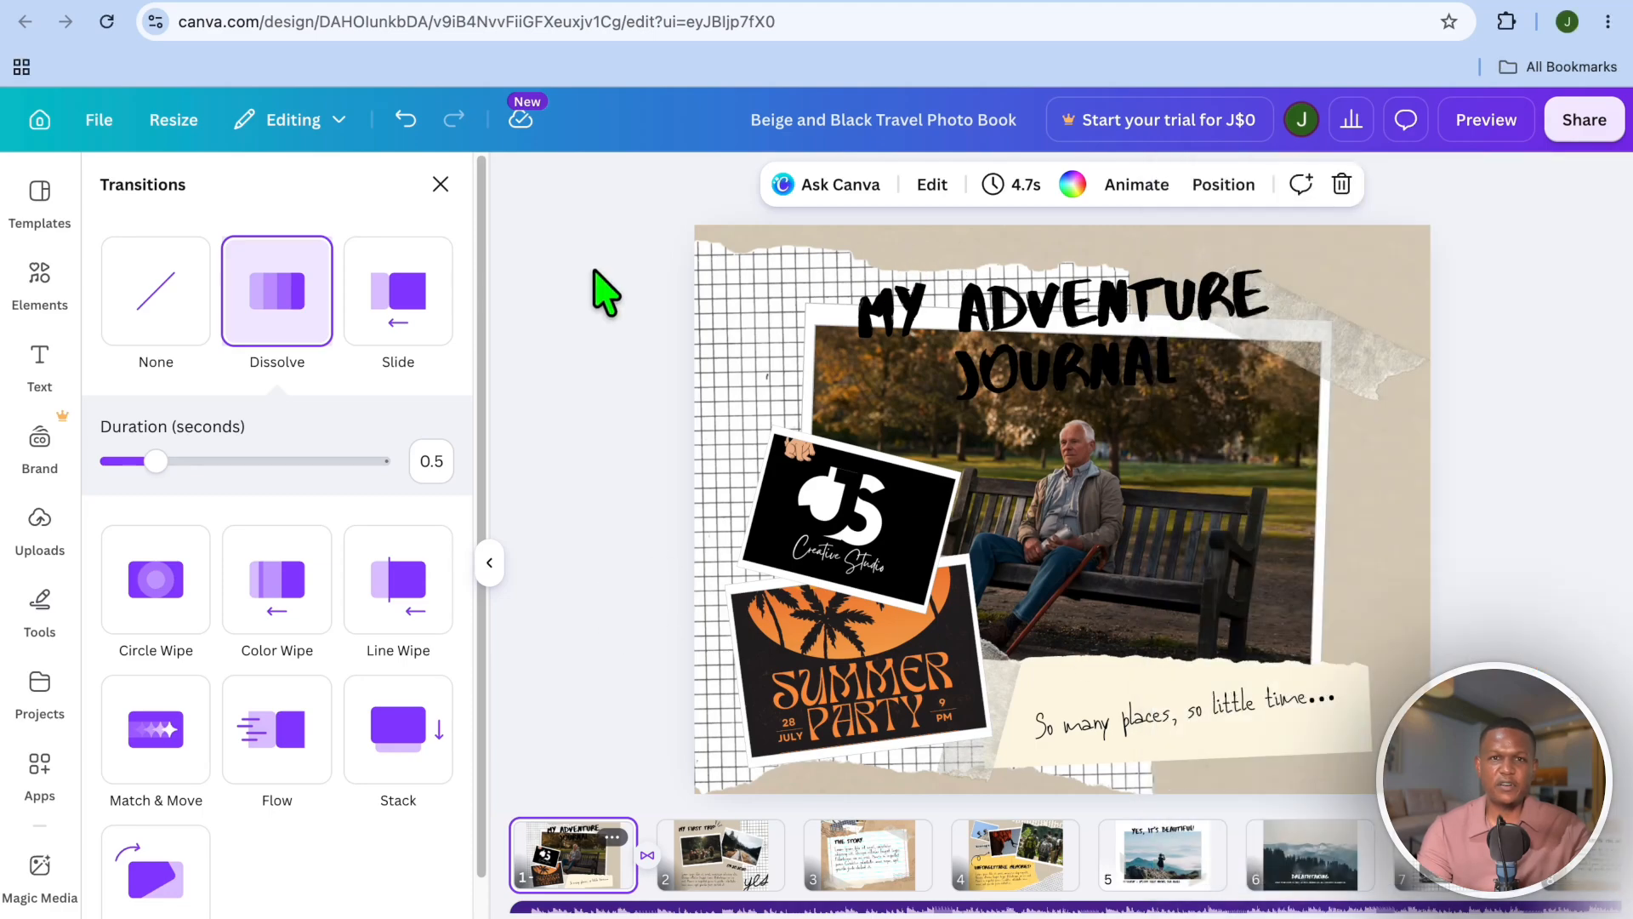
Step: Delete the Romantic audio track from the photo book
{"action": "scroll", "coordinate": [732, 855], "scroll_direction": "right", "scroll_amount": 3}
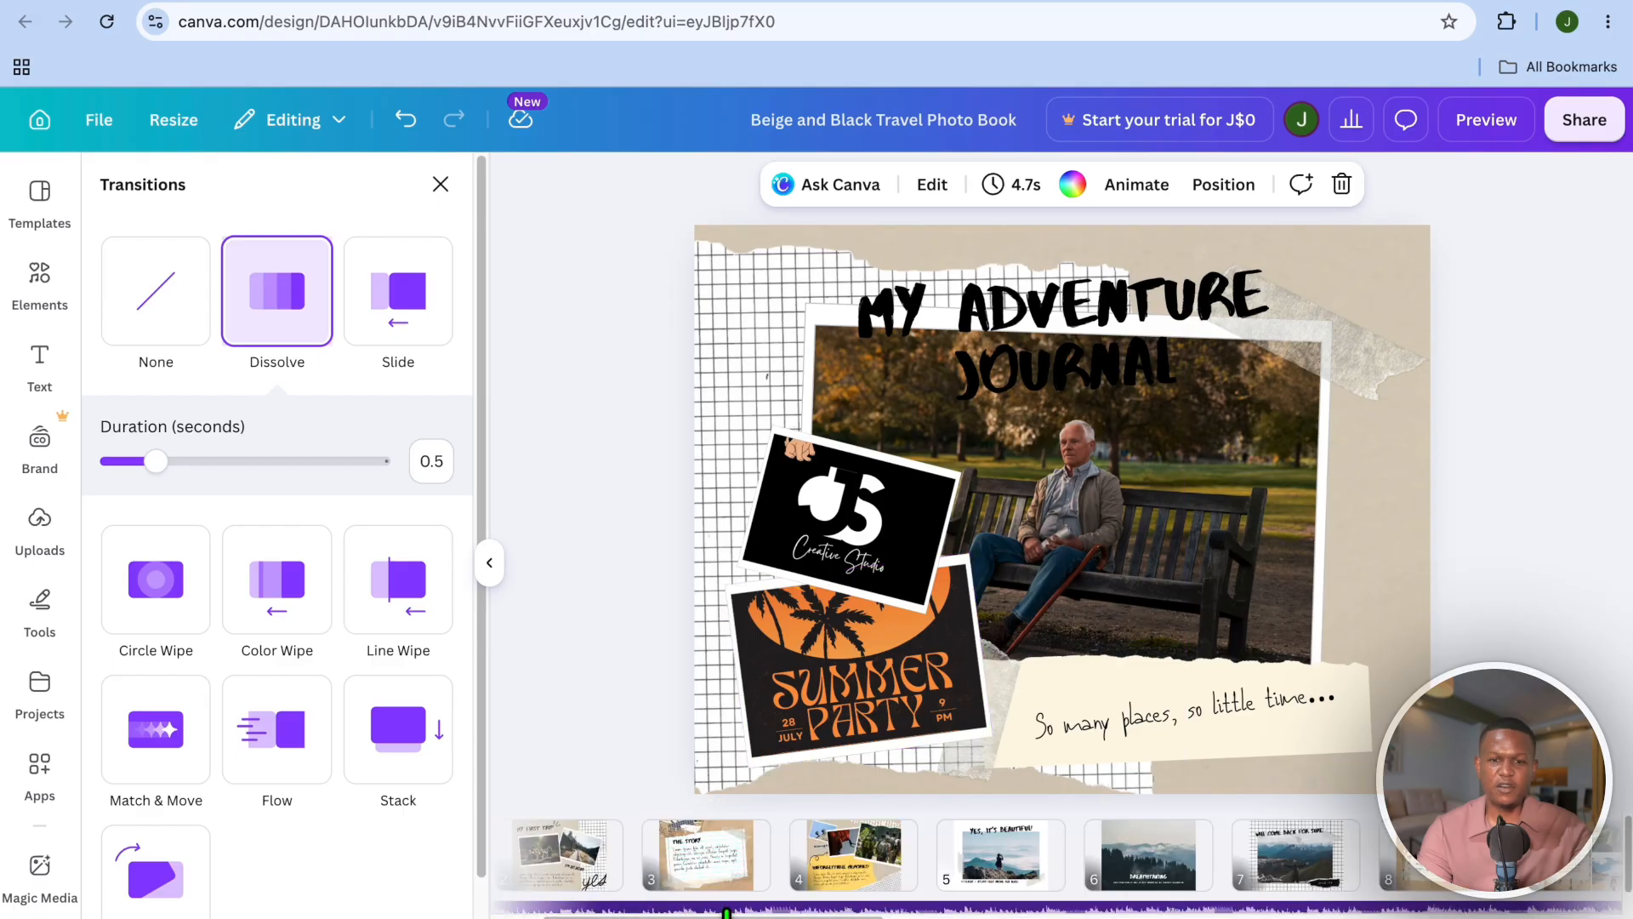
{"action": "left_click", "coordinate": [729, 908]}
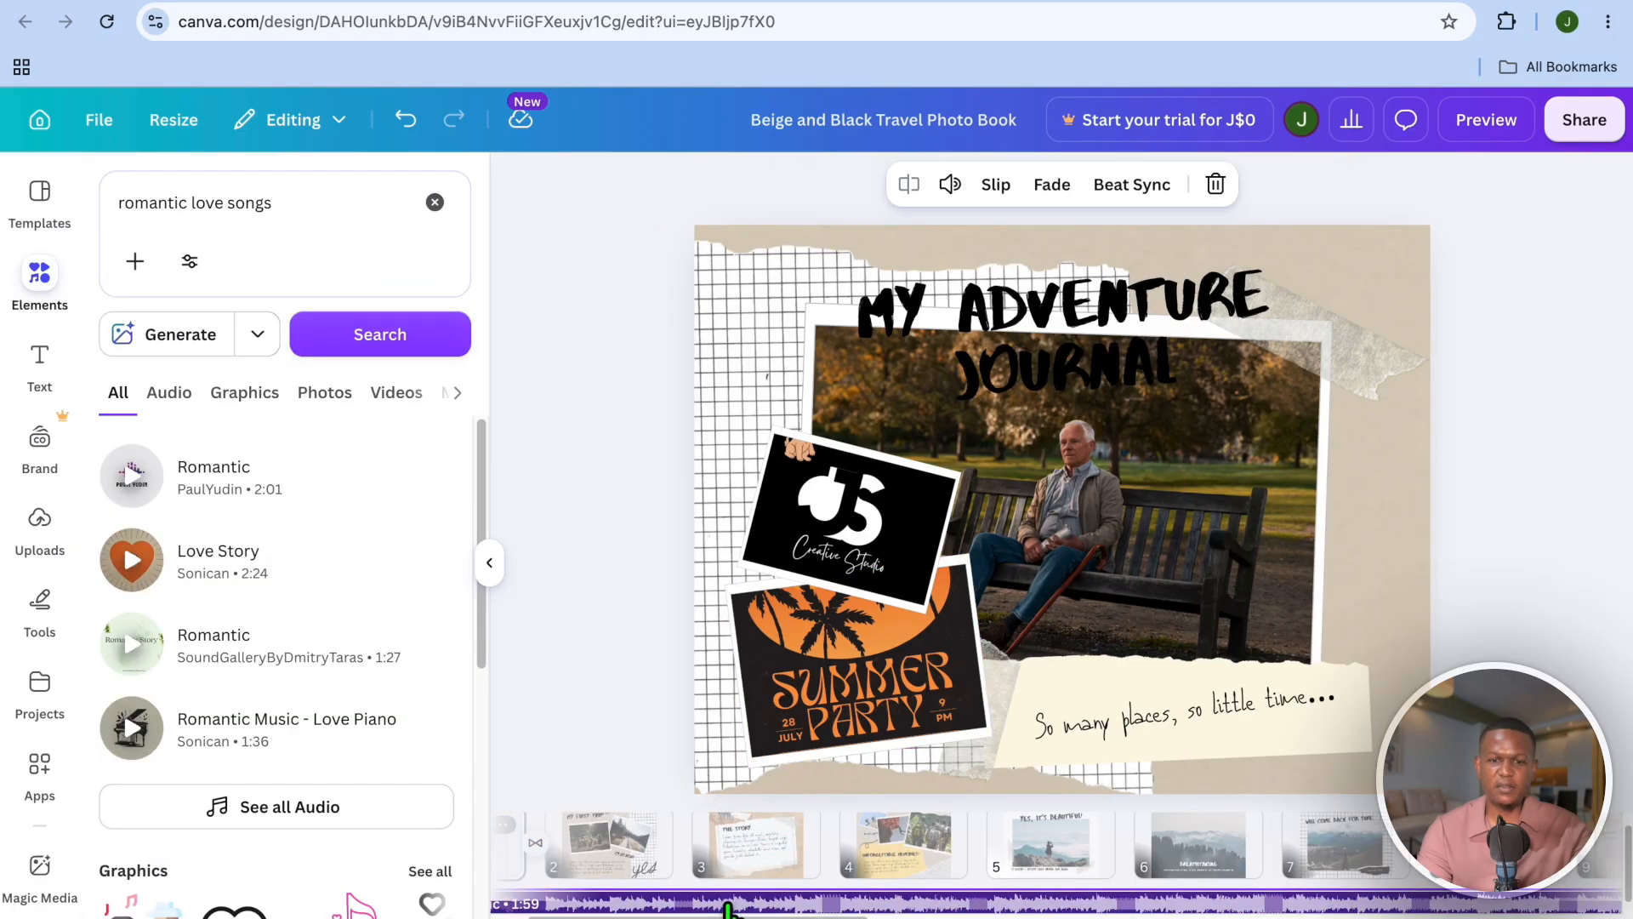
{"action": "right_click", "coordinate": [728, 908]}
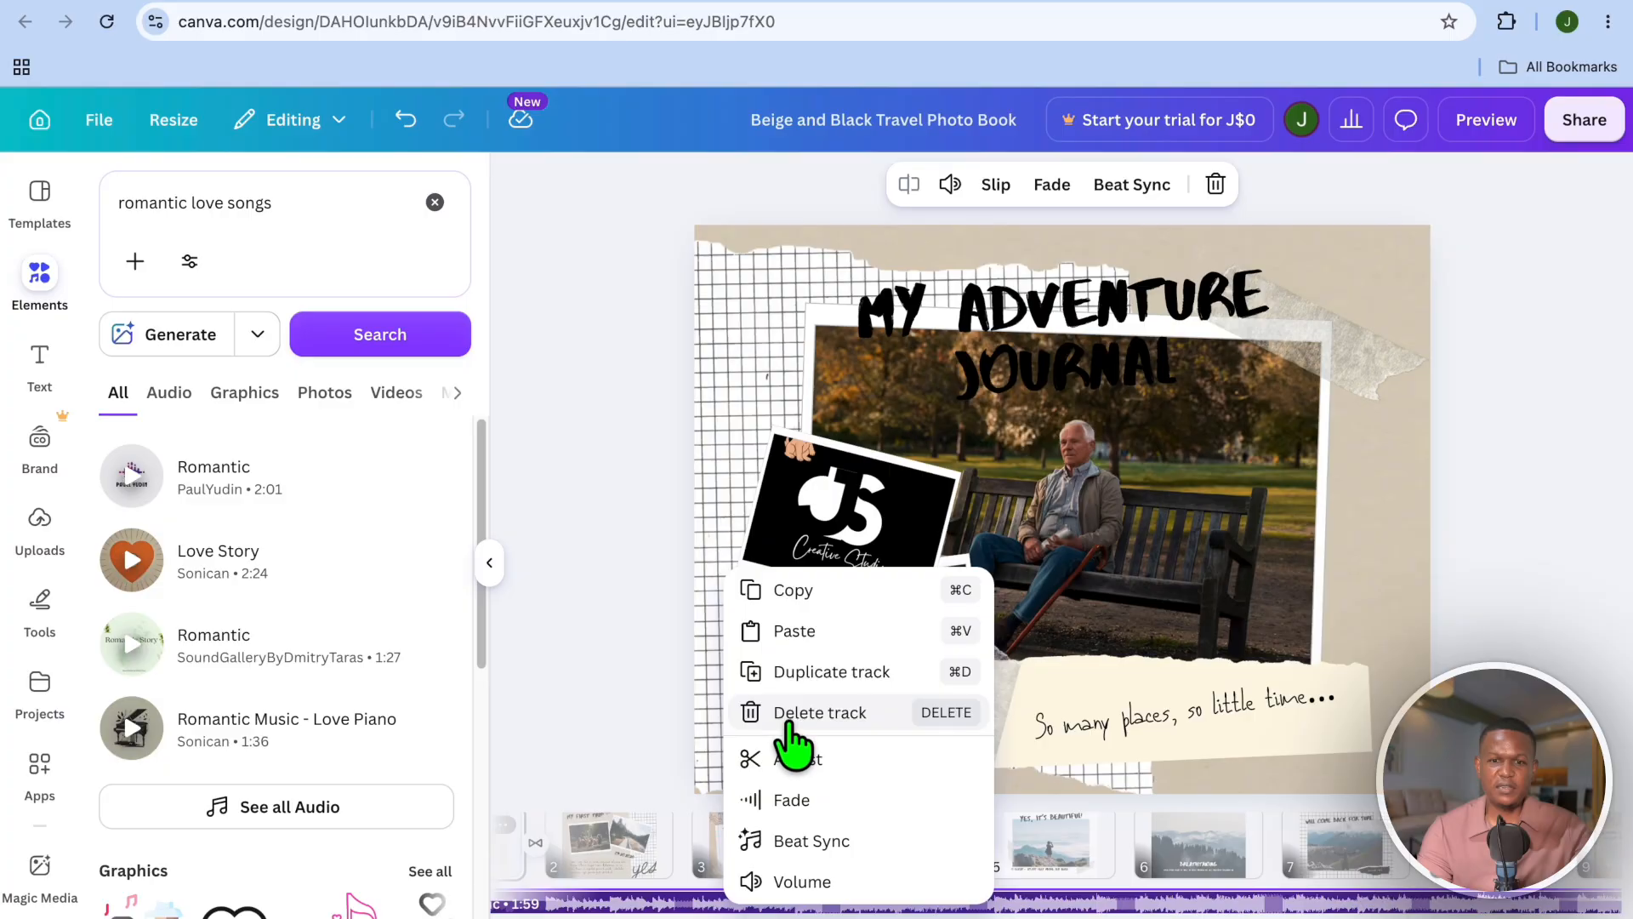
{"action": "left_click", "coordinate": [783, 719]}
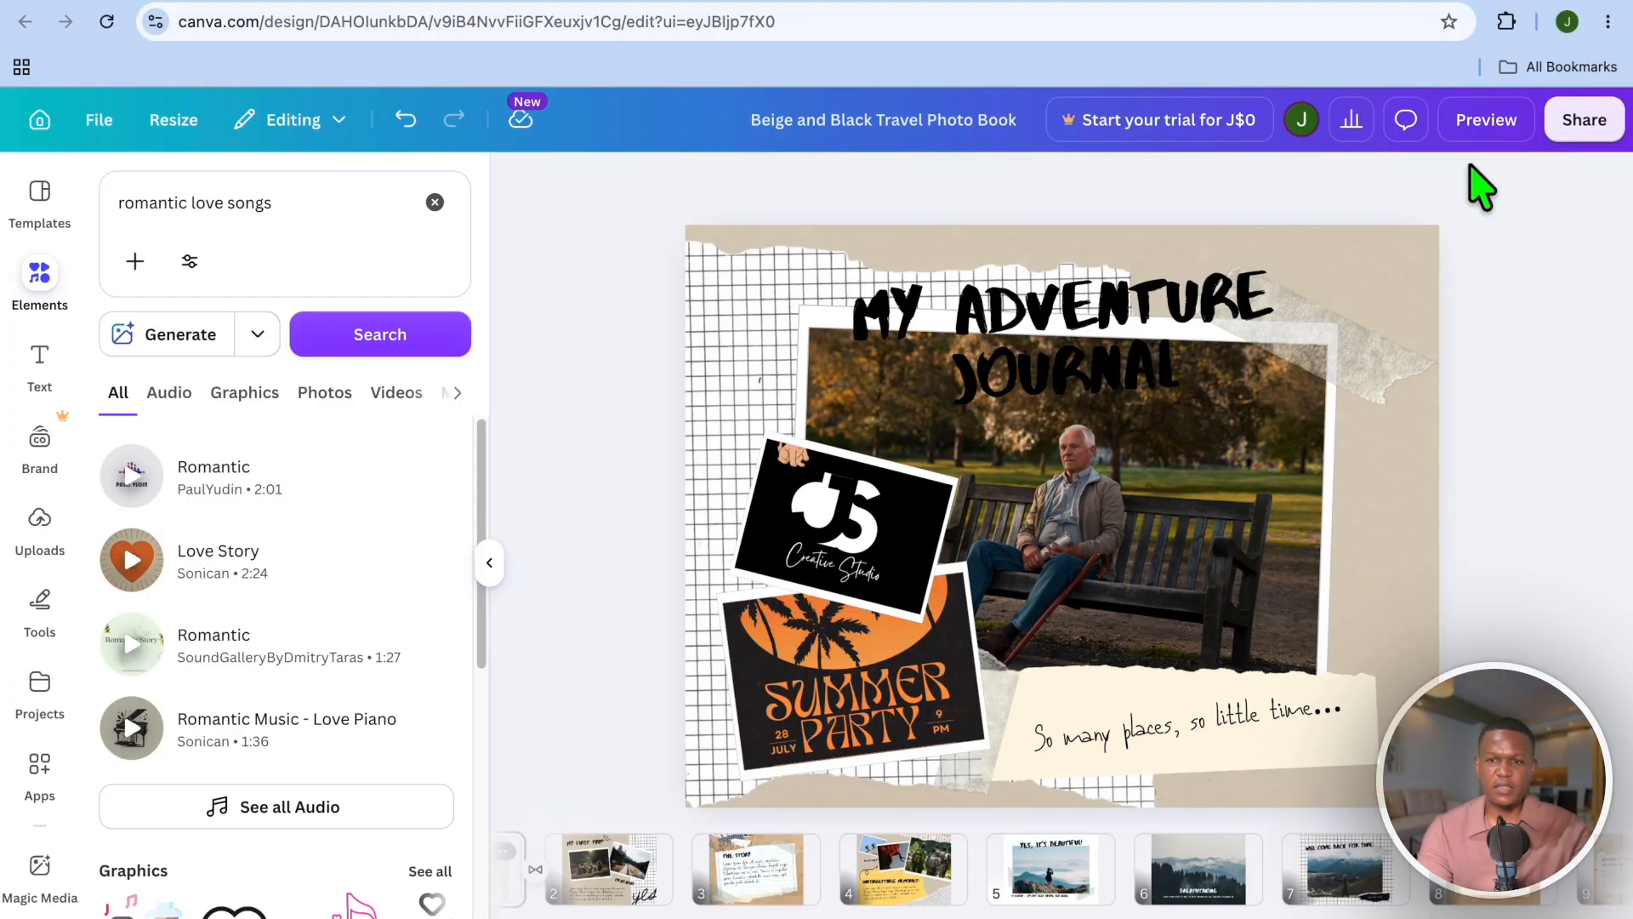
Step: Examine all the ways to publish the design, including the share, save, social, messaging, design and printing options
{"action": "left_click", "coordinate": [1584, 122]}
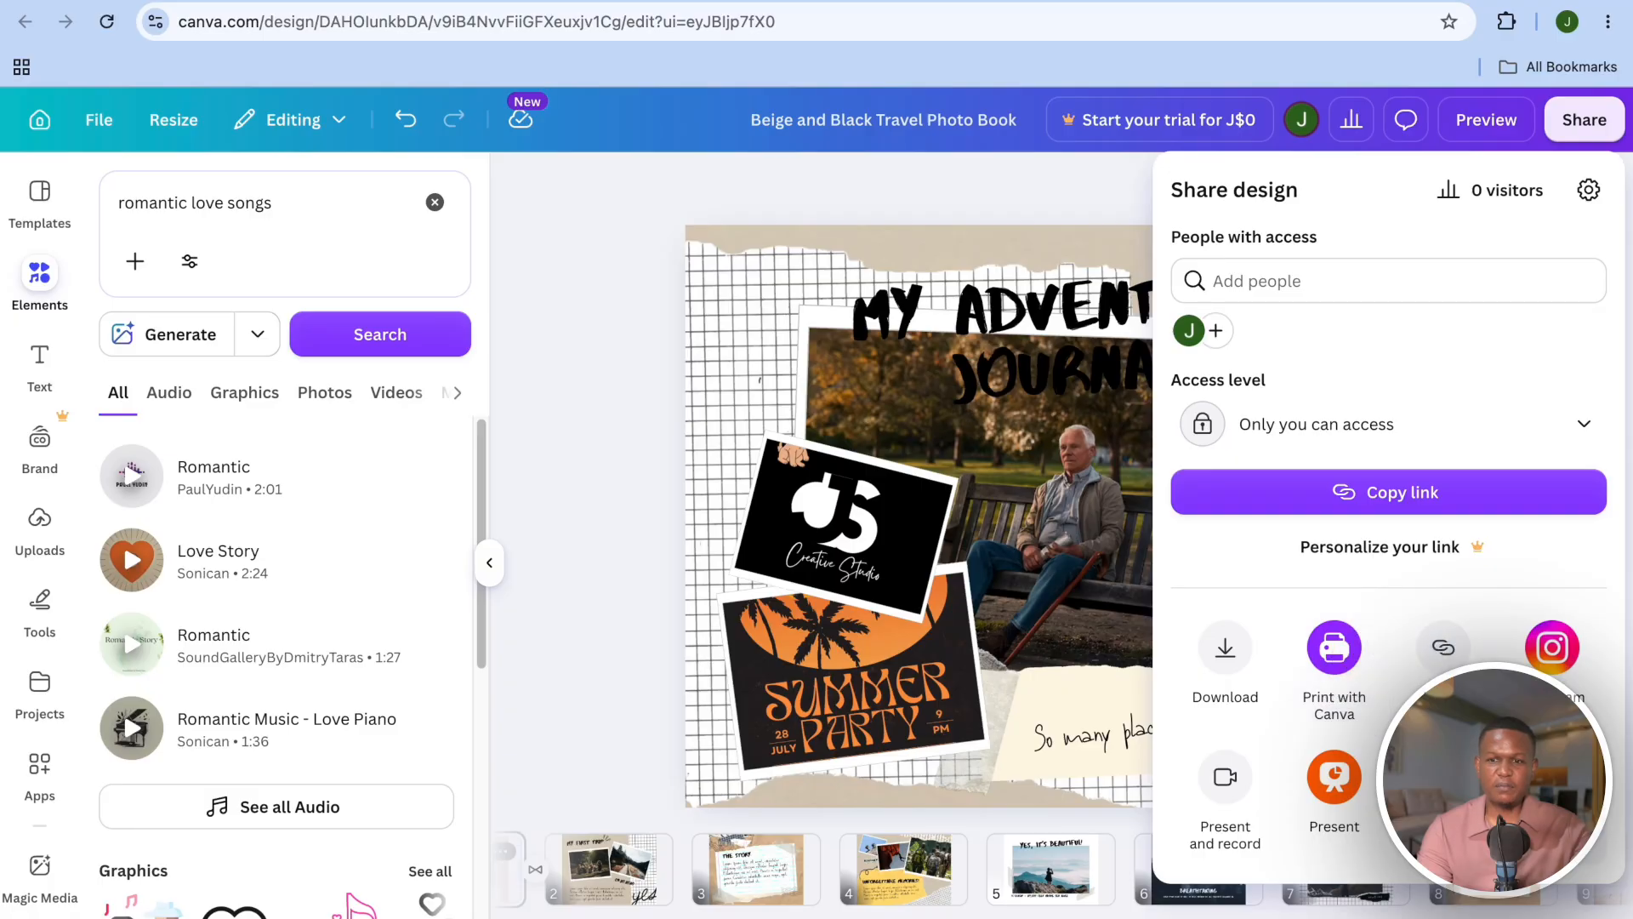
{"action": "left_click", "coordinate": [1552, 783]}
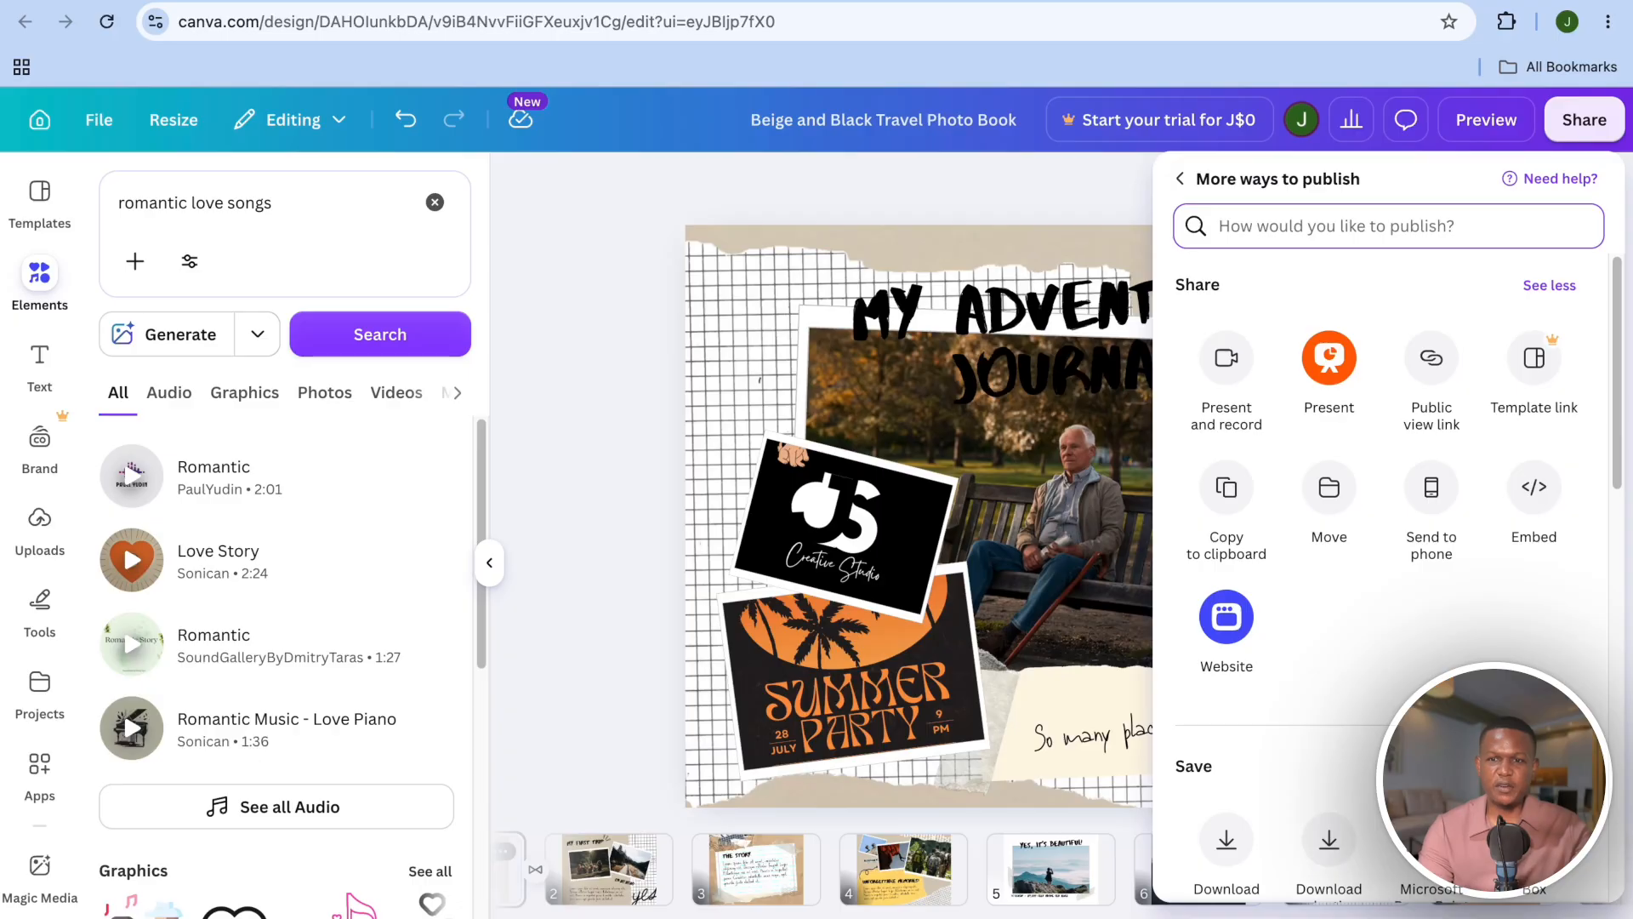
{"action": "scroll", "coordinate": [1438, 672], "scroll_direction": "down", "scroll_amount": 4}
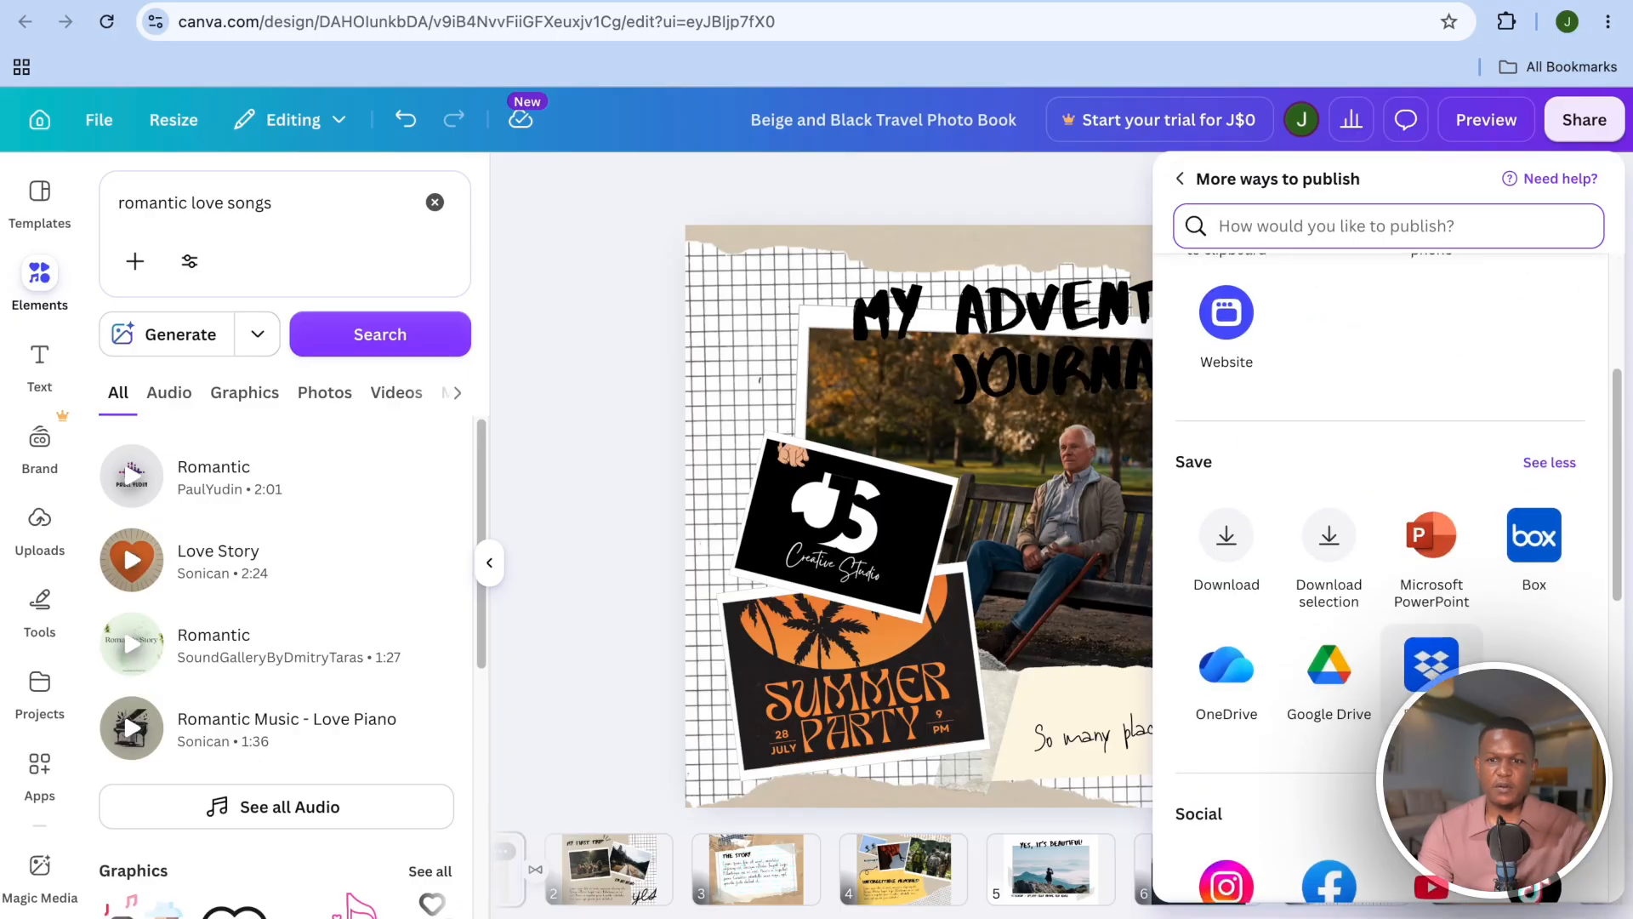
{"action": "scroll", "coordinate": [1437, 672], "scroll_direction": "down", "scroll_amount": 4}
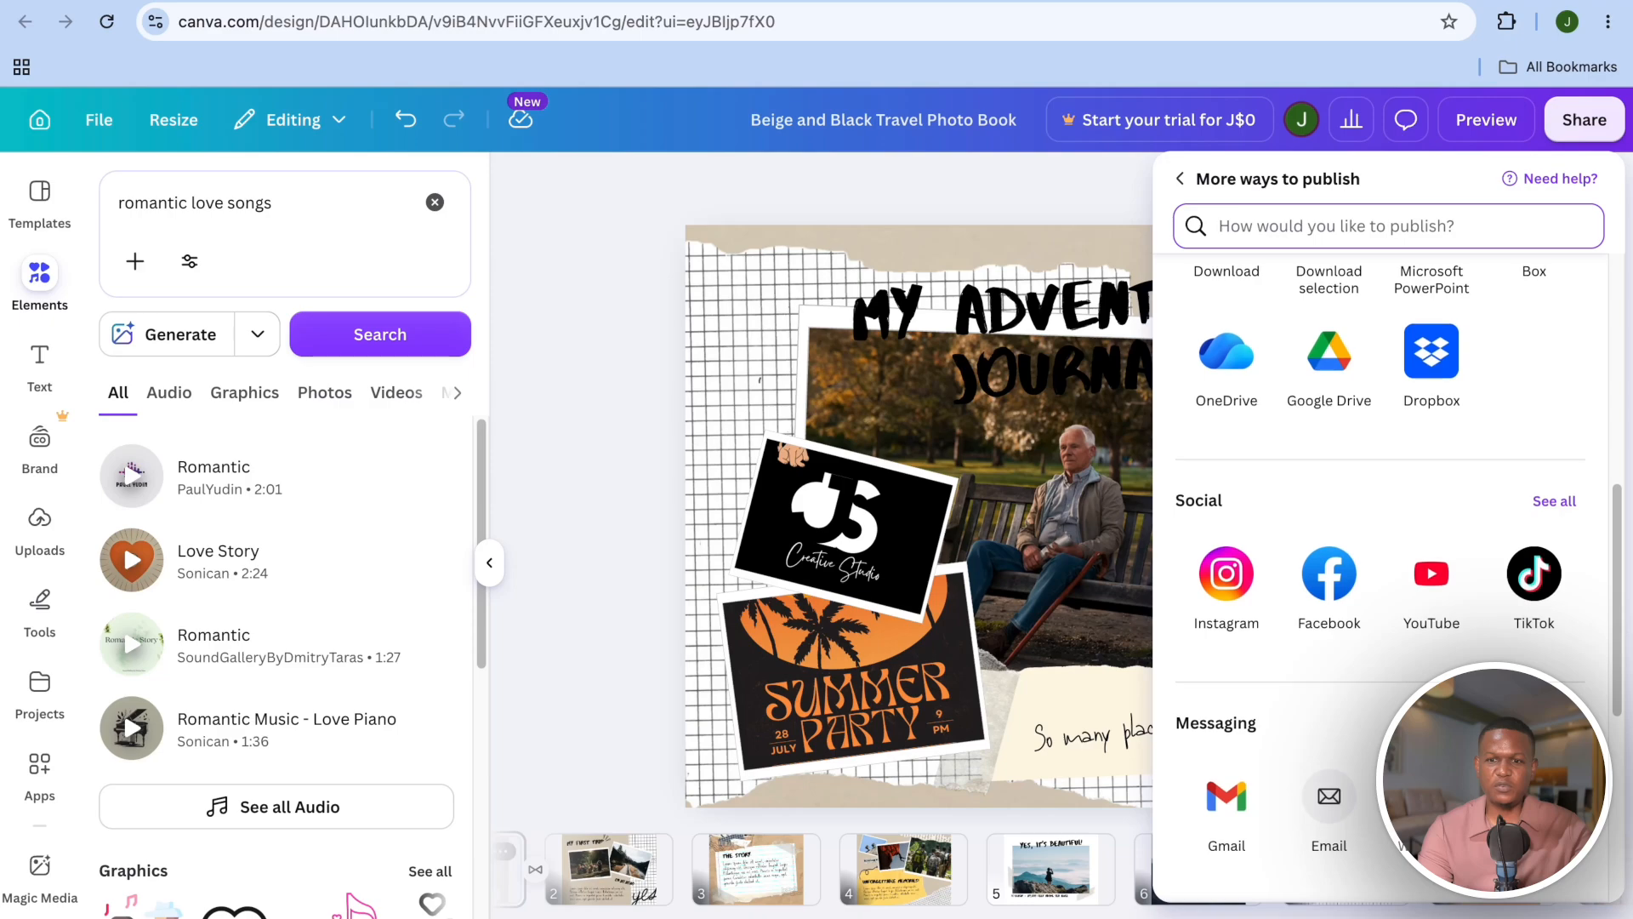
{"action": "scroll", "coordinate": [1438, 672], "scroll_direction": "down", "scroll_amount": 3}
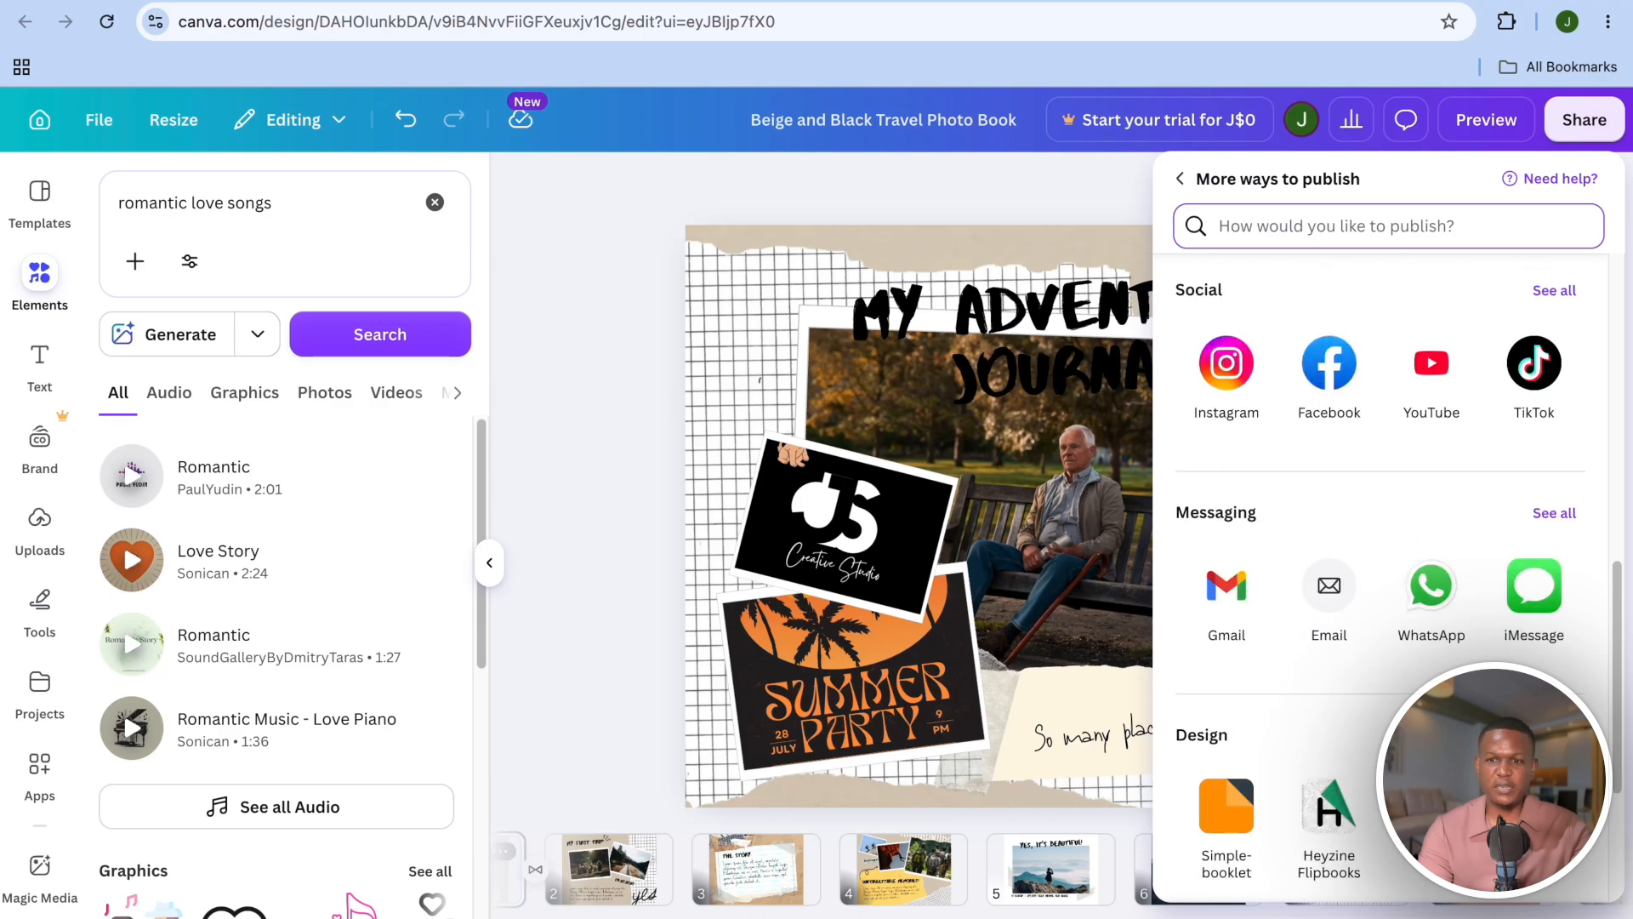
{"action": "scroll", "coordinate": [1399, 570], "scroll_direction": "down", "scroll_amount": 4}
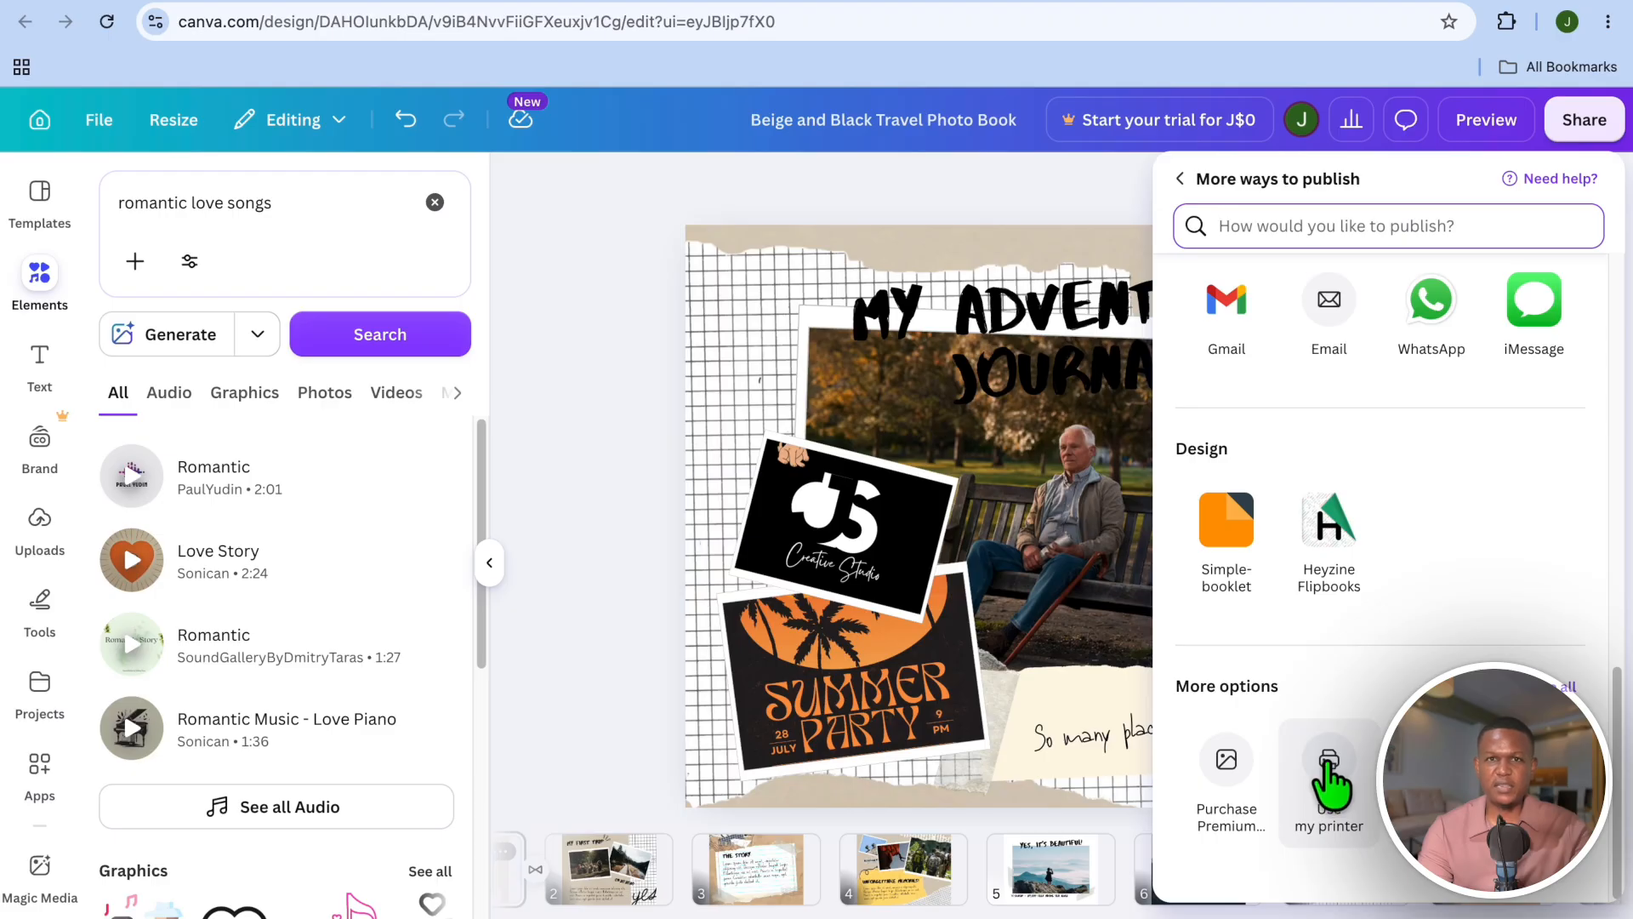
{"action": "scroll", "coordinate": [1328, 763], "scroll_direction": "up", "scroll_amount": 1}
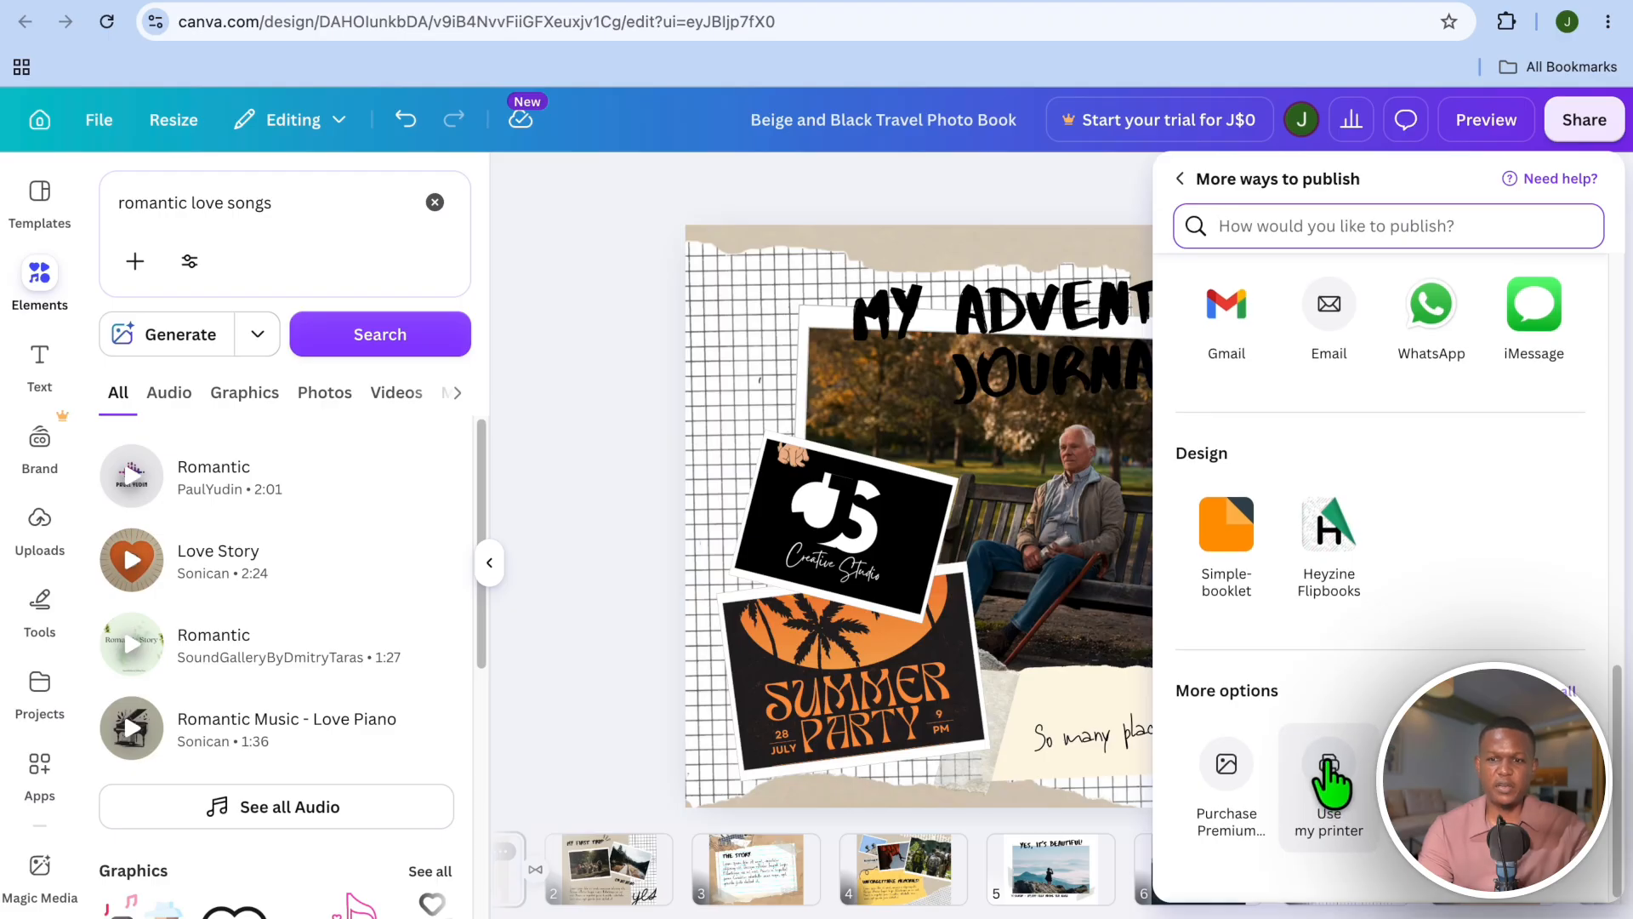
{"action": "scroll", "coordinate": [1330, 781], "scroll_direction": "up", "scroll_amount": 8}
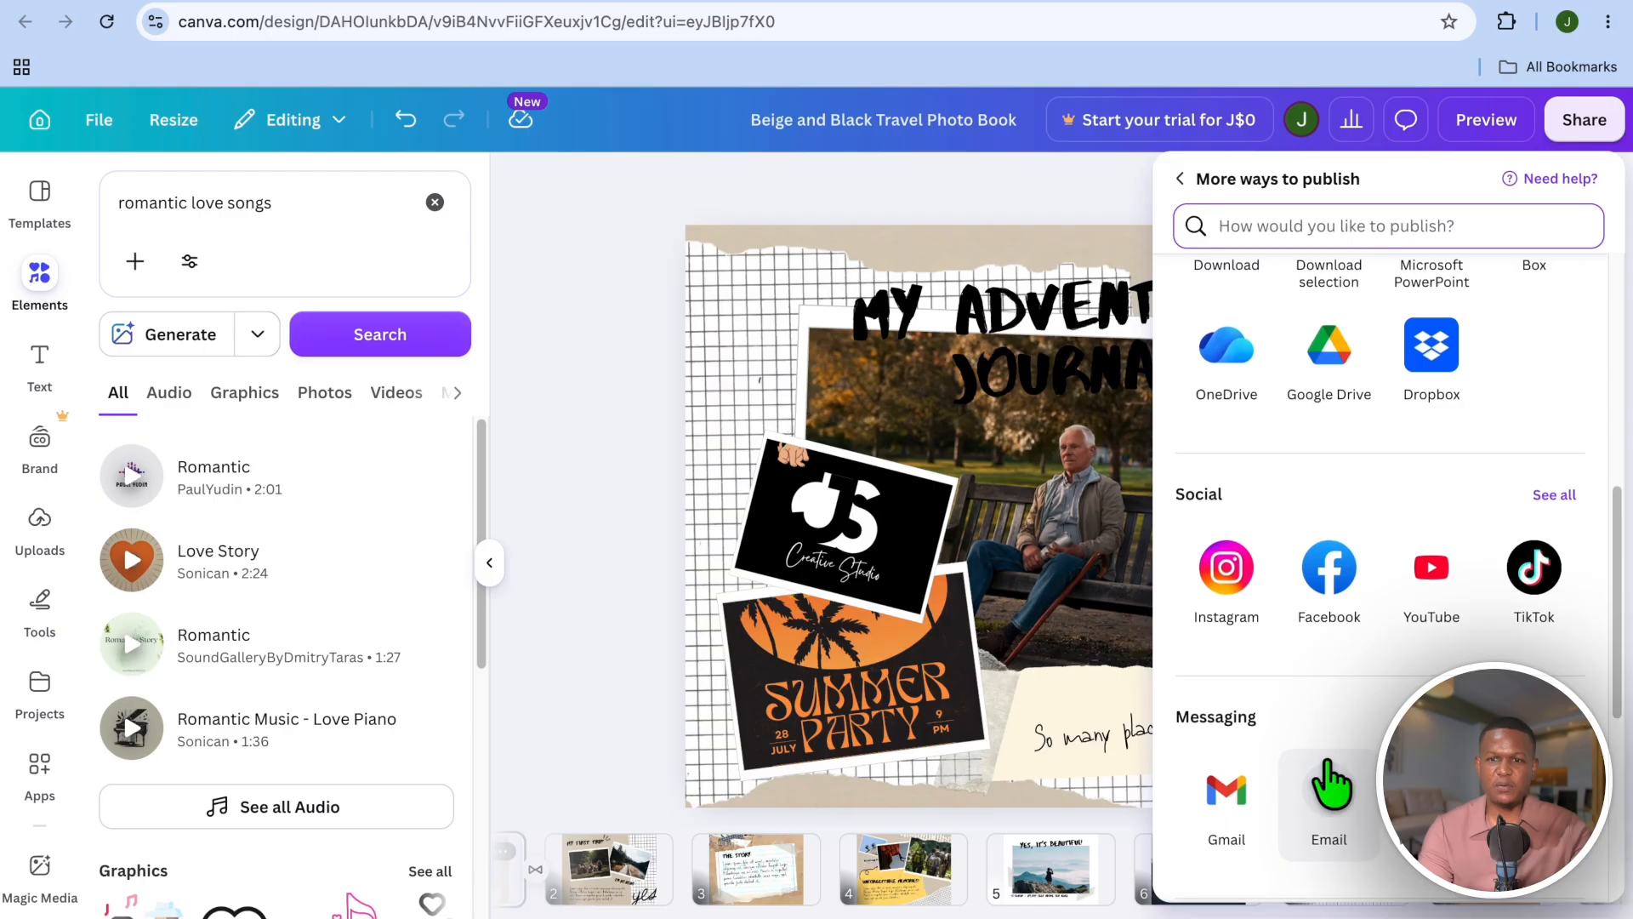
{"action": "scroll", "coordinate": [1332, 781], "scroll_direction": "up", "scroll_amount": 5}
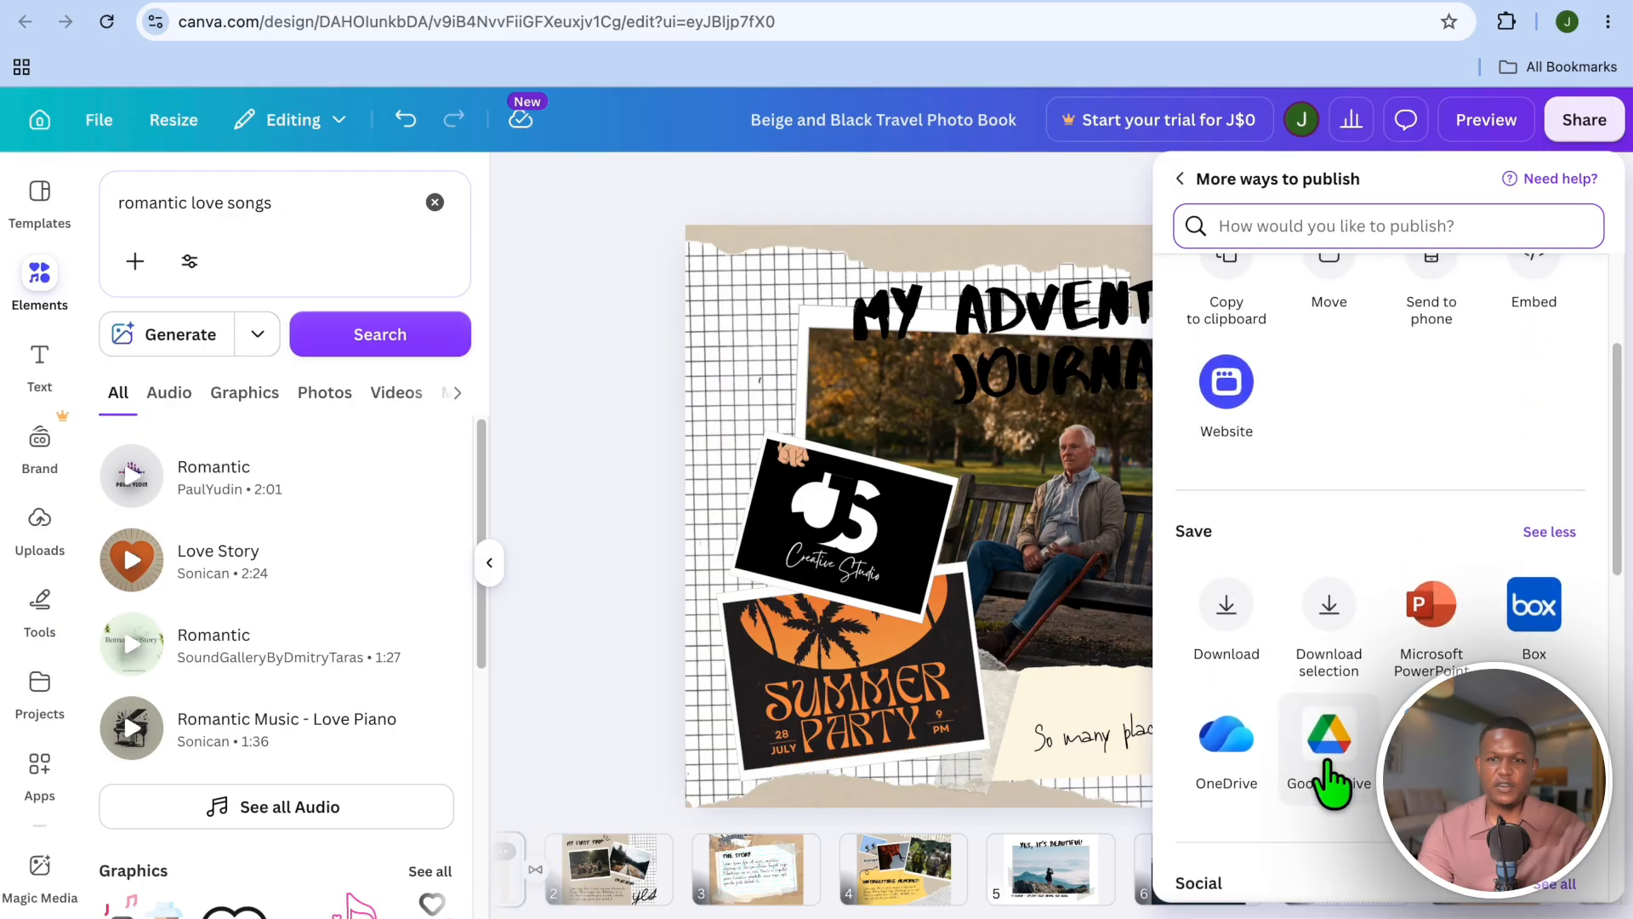
{"action": "scroll", "coordinate": [1331, 781], "scroll_direction": "up", "scroll_amount": 2}
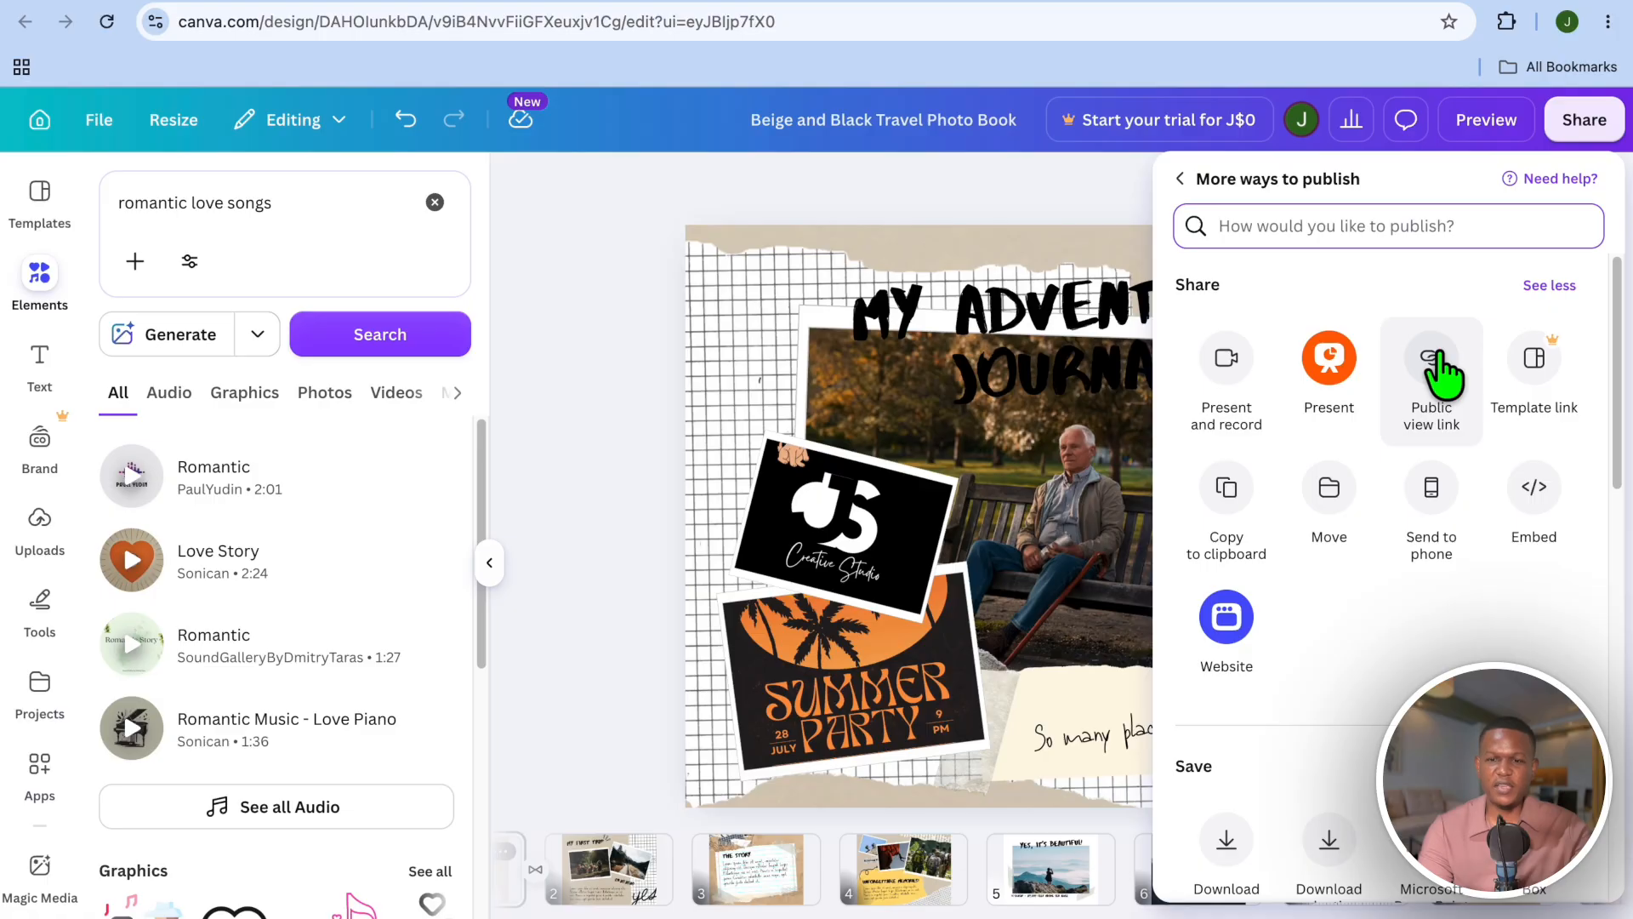
Step: Open the download settings for the photo book and set the file type to PNG
{"action": "scroll", "coordinate": [1373, 617], "scroll_direction": "down", "scroll_amount": 3}
{"action": "left_click", "coordinate": [1213, 608]}
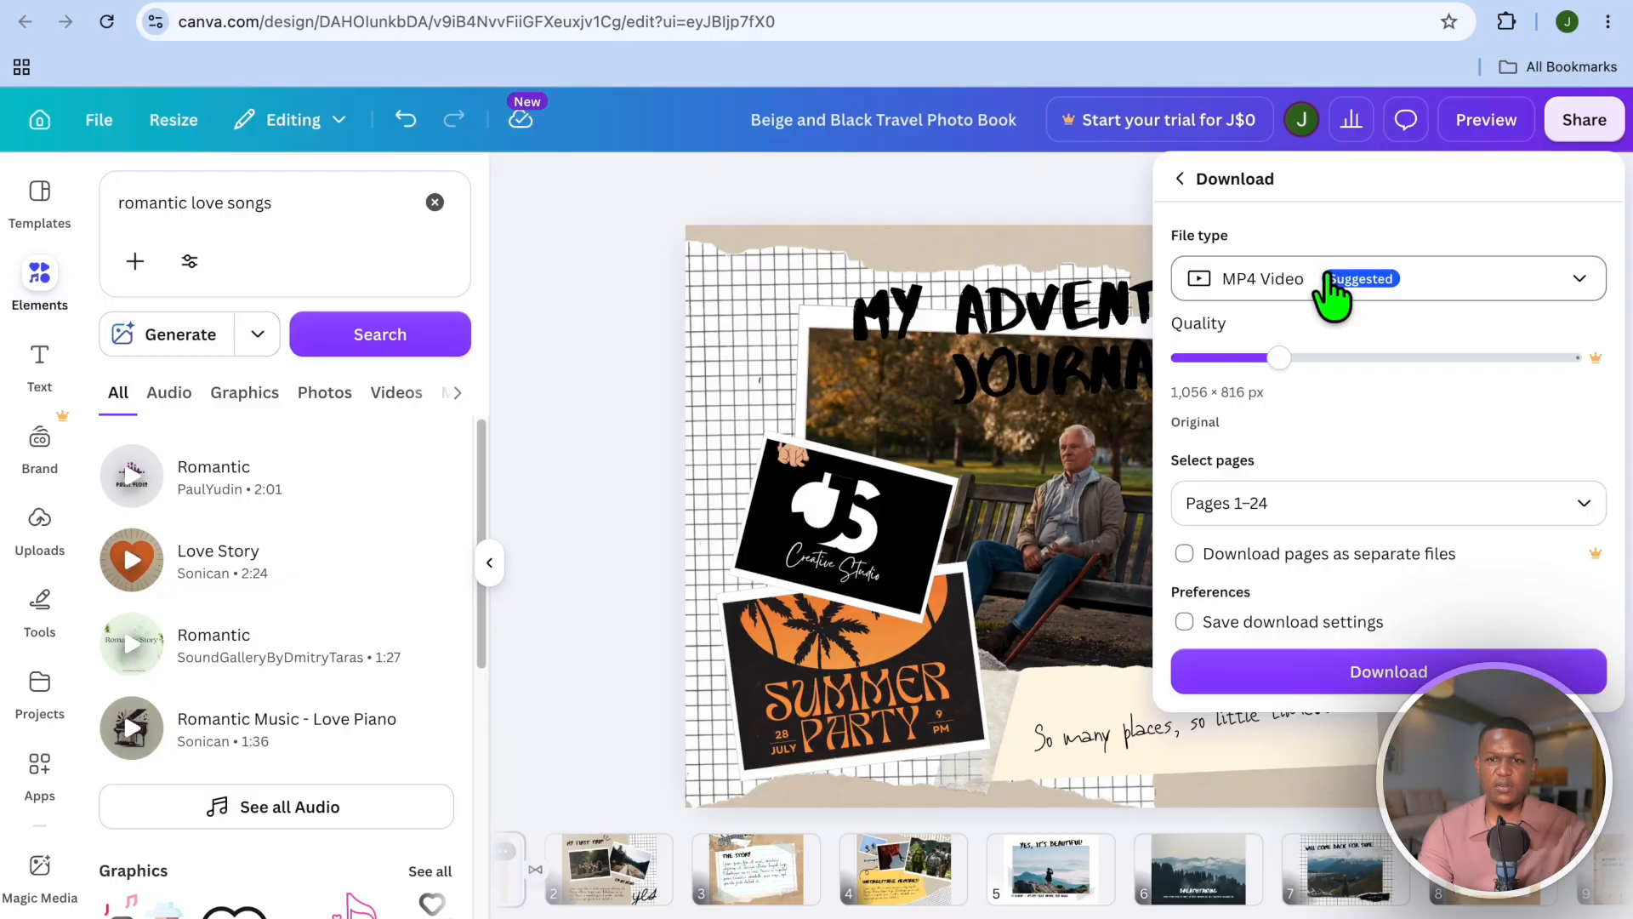
{"action": "left_click", "coordinate": [1332, 288]}
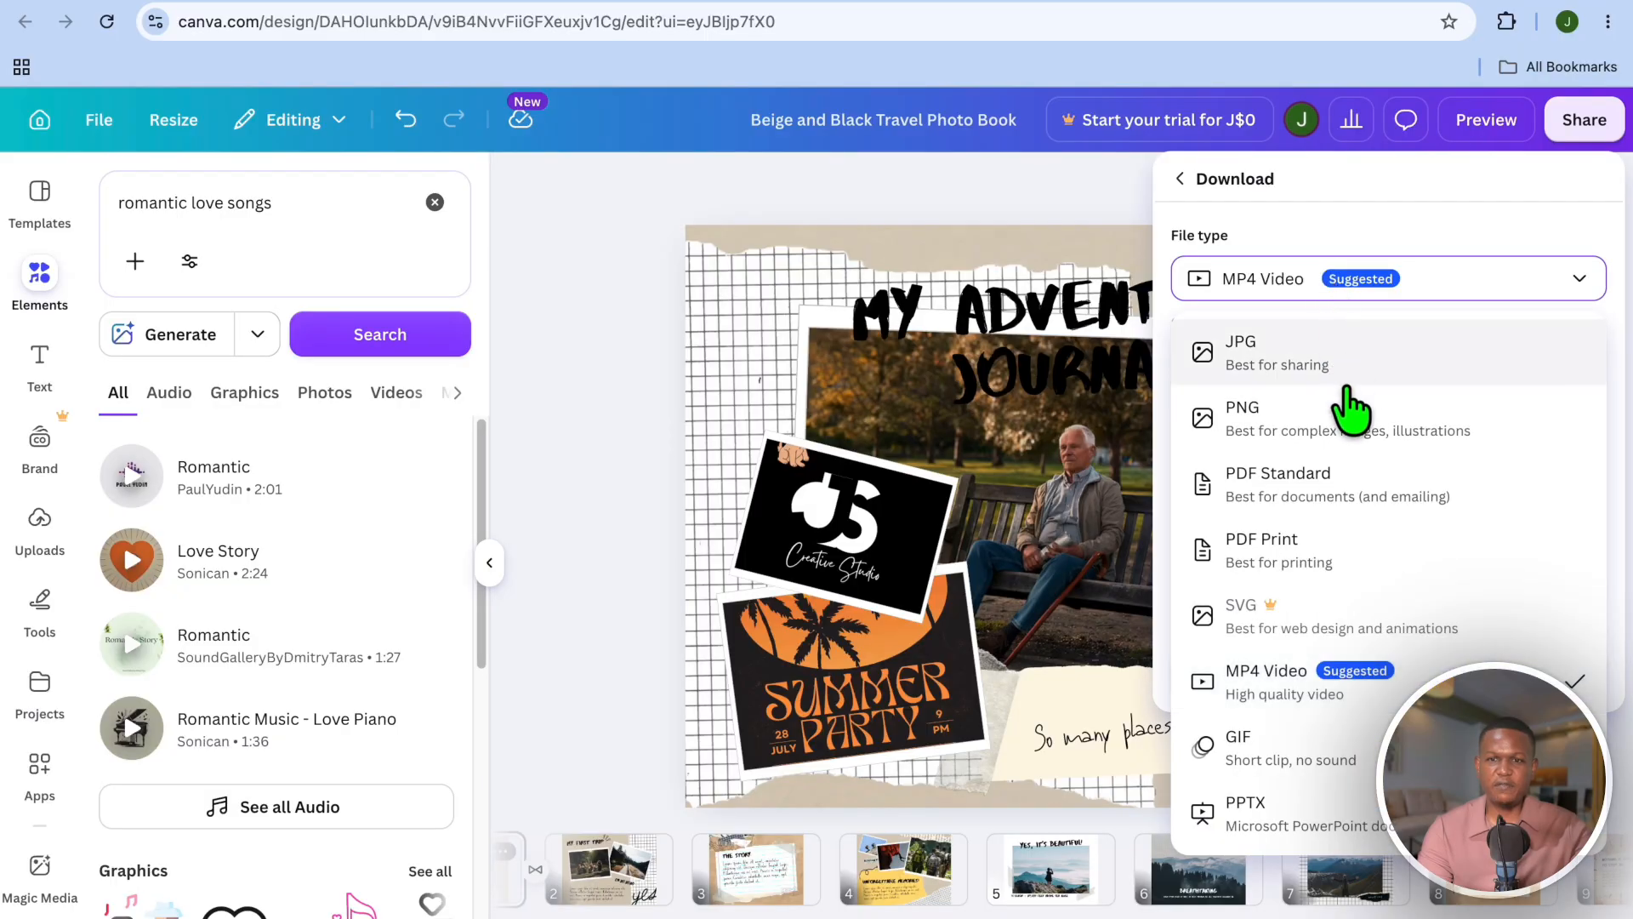
{"action": "left_click", "coordinate": [1365, 438]}
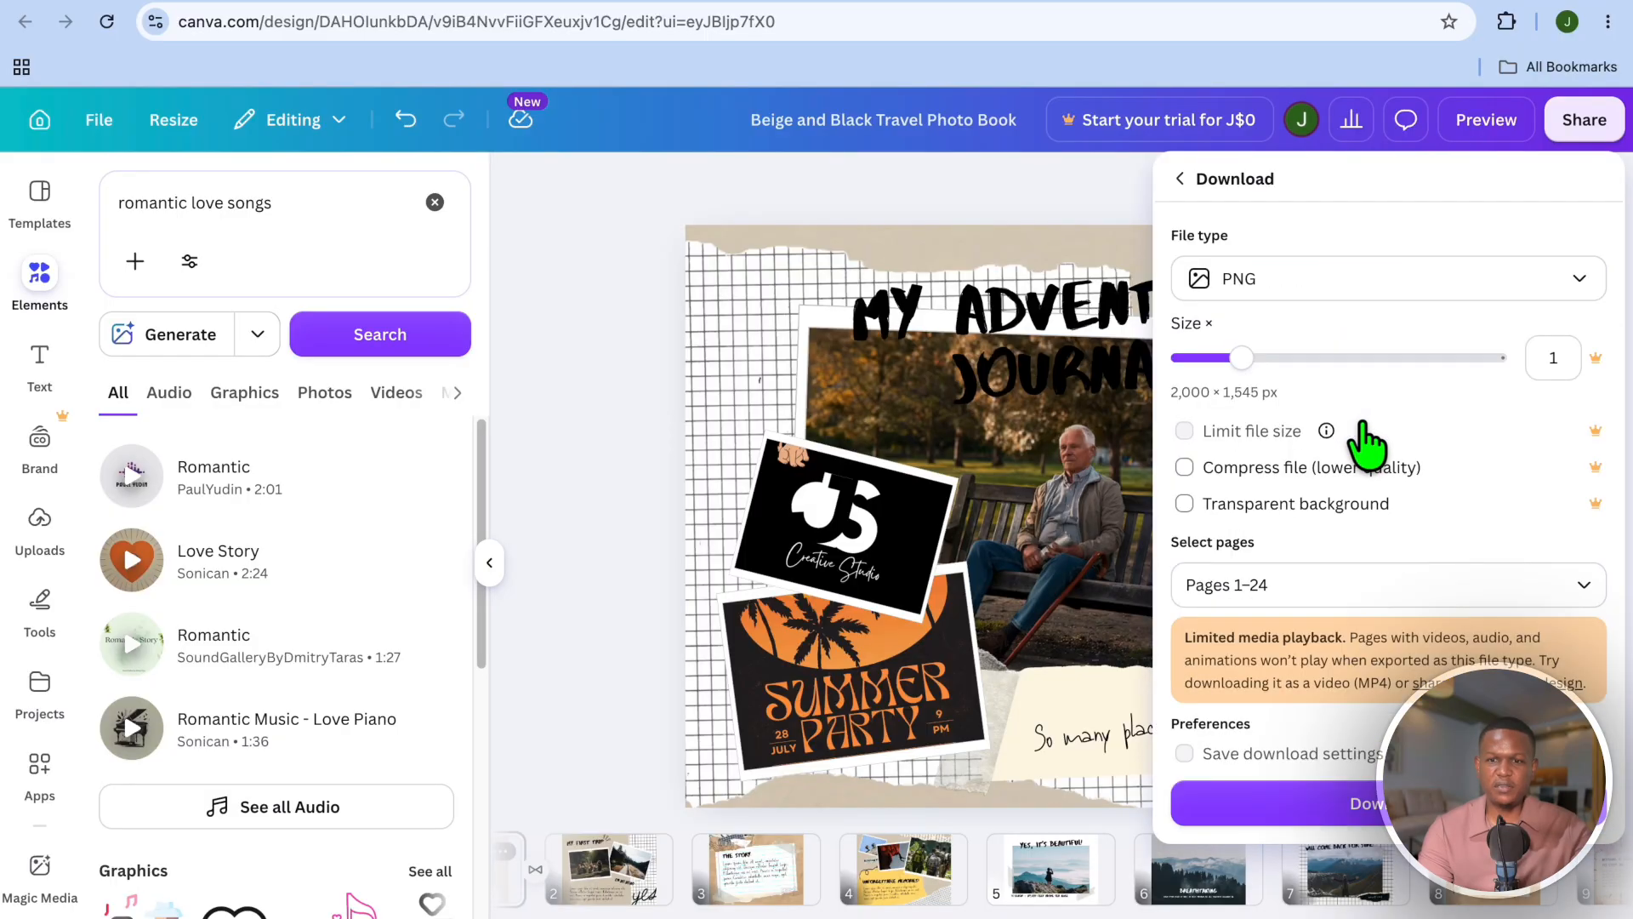